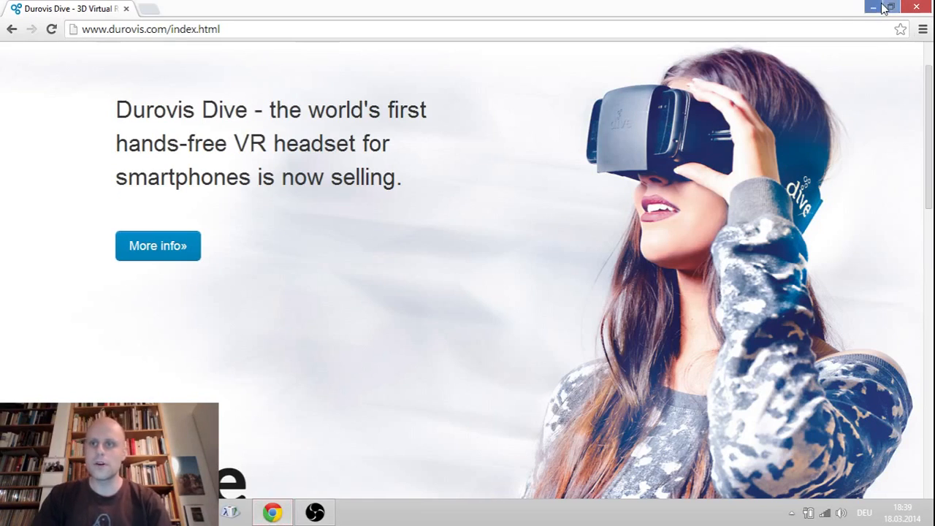
click(890, 7)
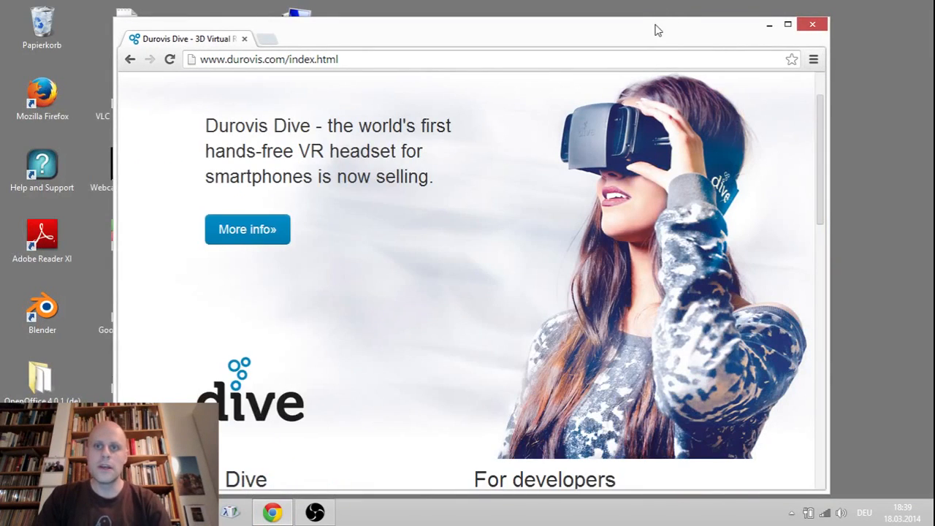
drag(657, 27, 711, 27)
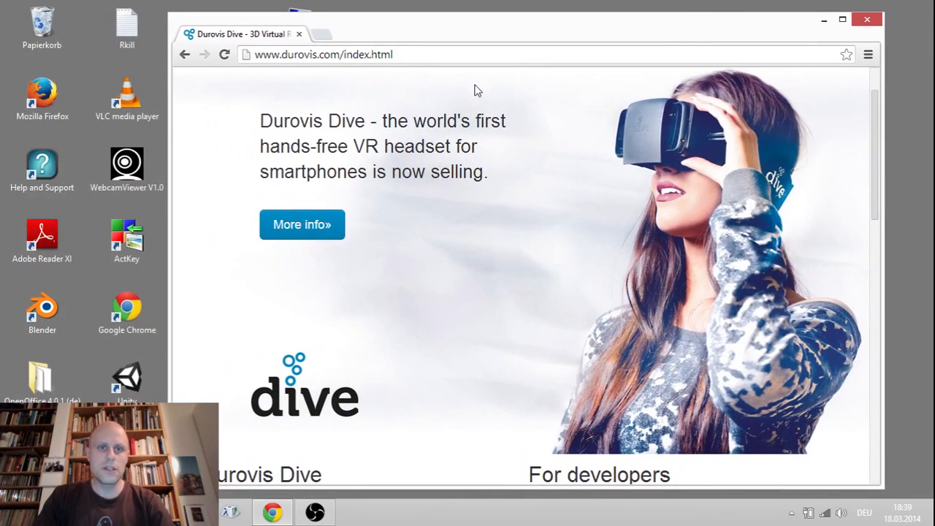
click(421, 55)
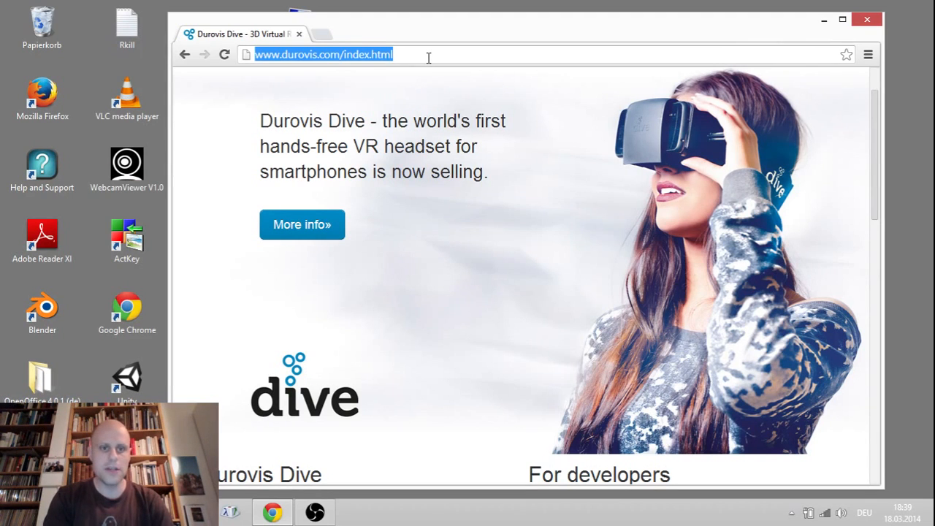
text(www.unity3d.com)
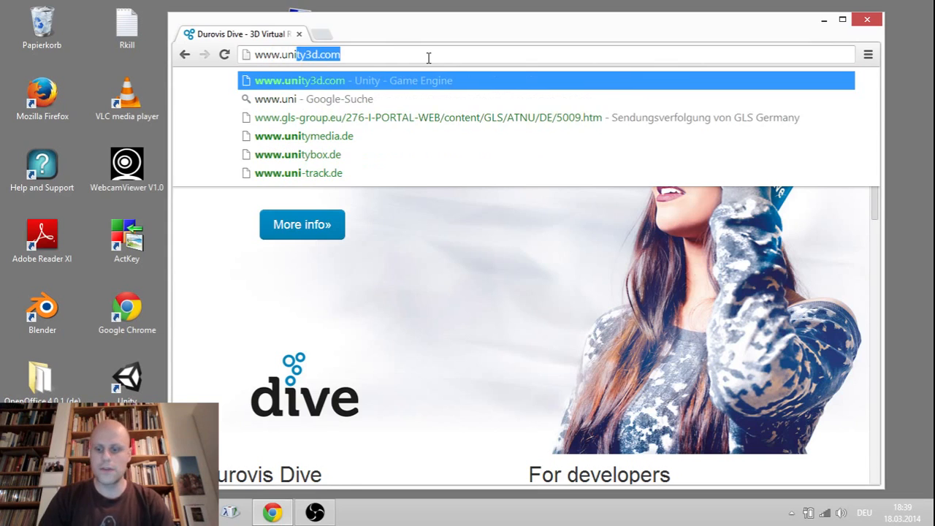
key(Return)
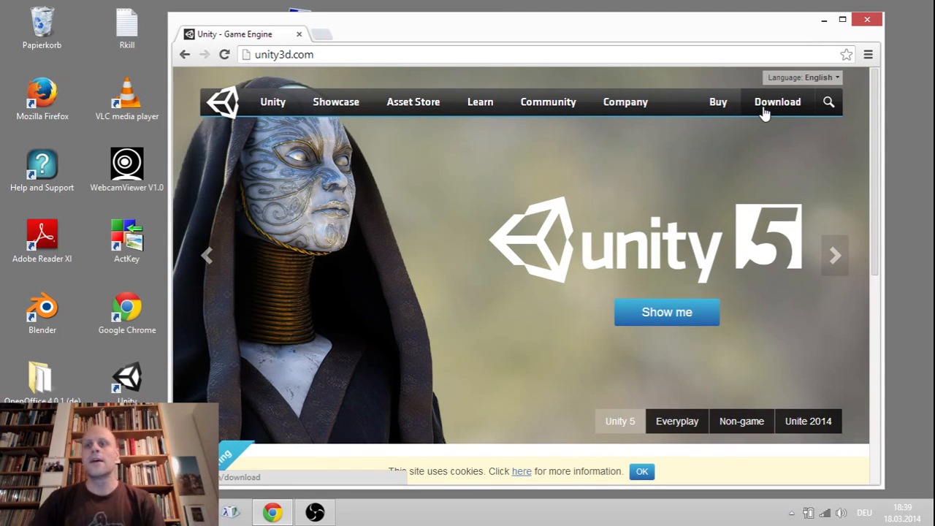
Step: Start the Unity 4.3.4 download for Windows from the Unity site and cancel the transfer
click(764, 111)
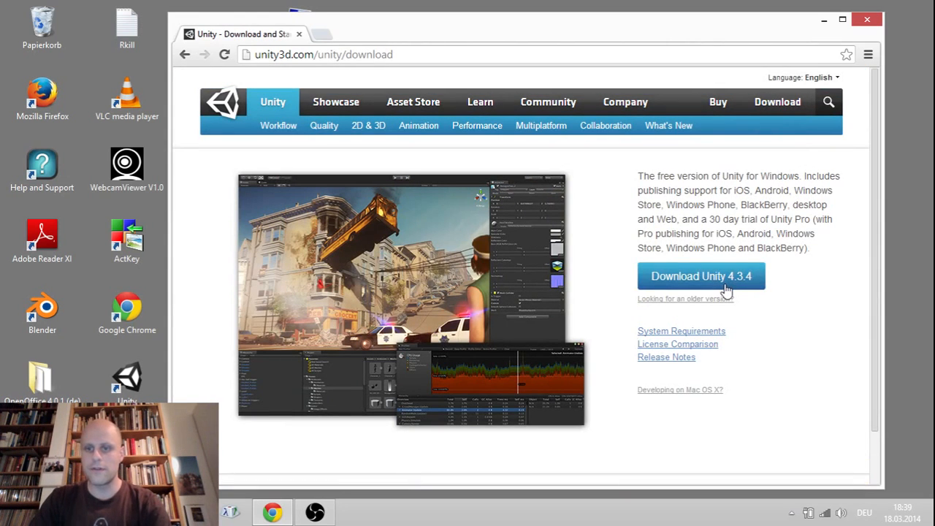
click(727, 290)
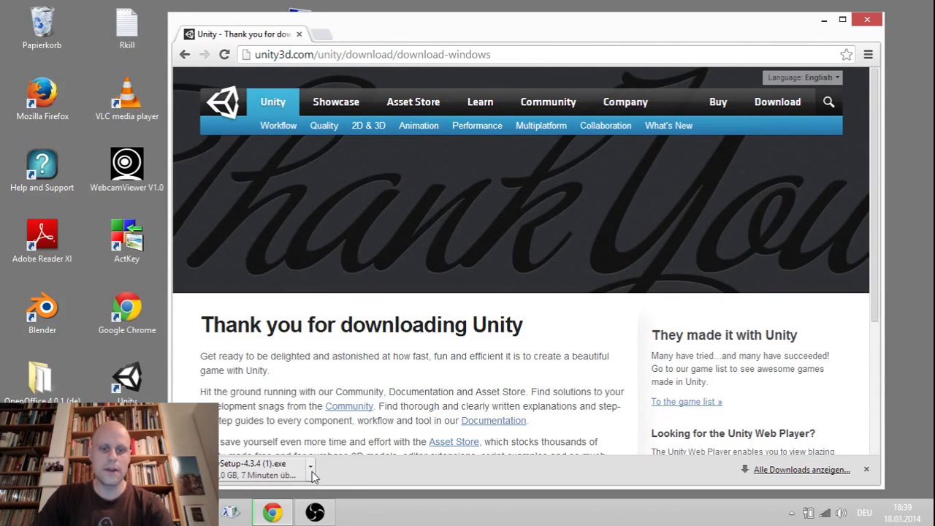
click(311, 467)
click(351, 447)
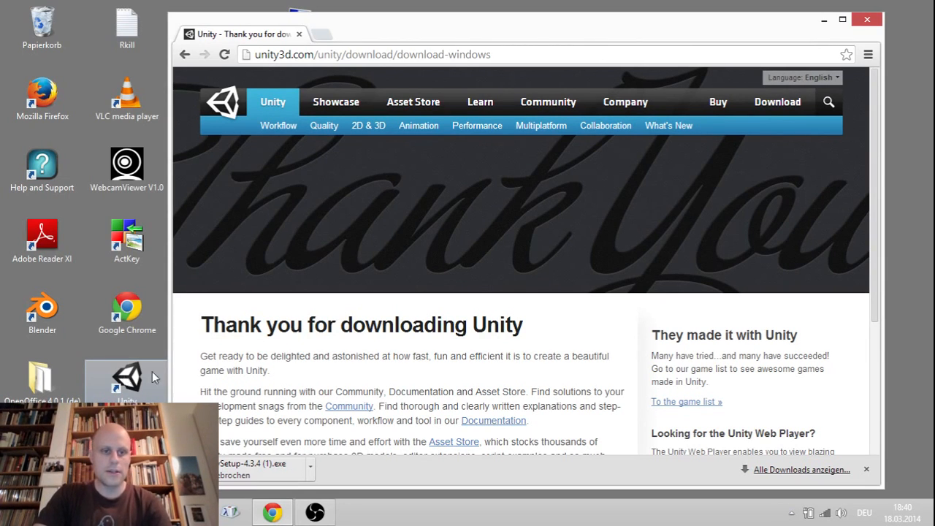
Step: Search the web for "android adt bundle" and open the Android SDK page on the Android Developers site
click(347, 55)
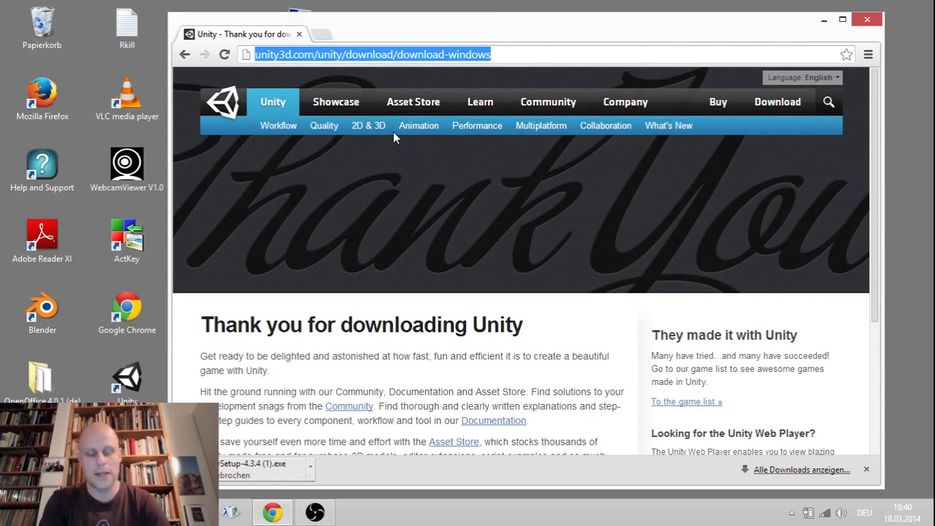
text(android)
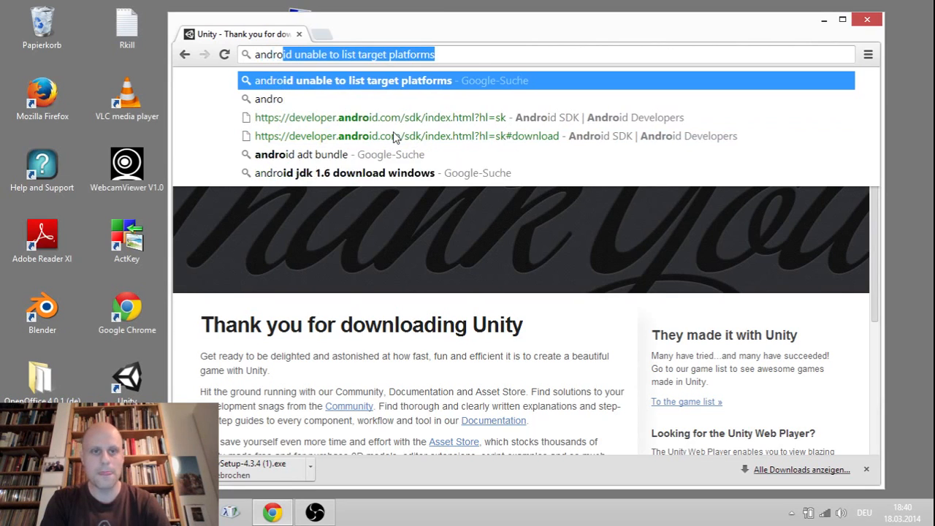
text( ad)
key(Return)
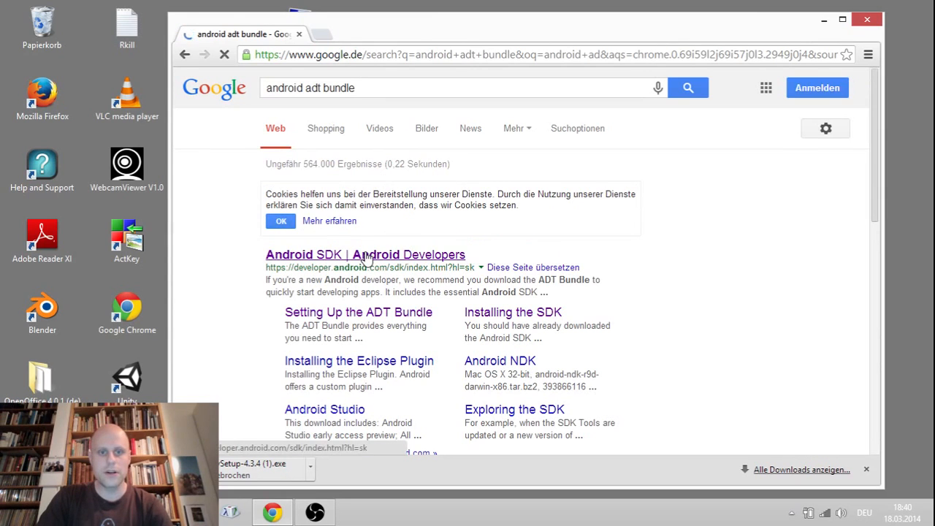
click(369, 254)
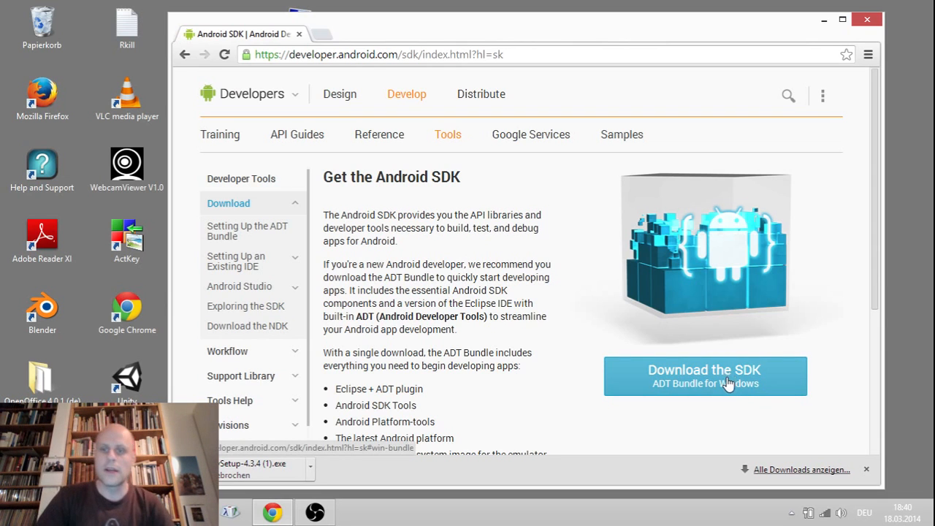
Step: Agree to the Android SDK terms and start downloading the 32-bit SDK ADT Bundle for Windows
click(729, 384)
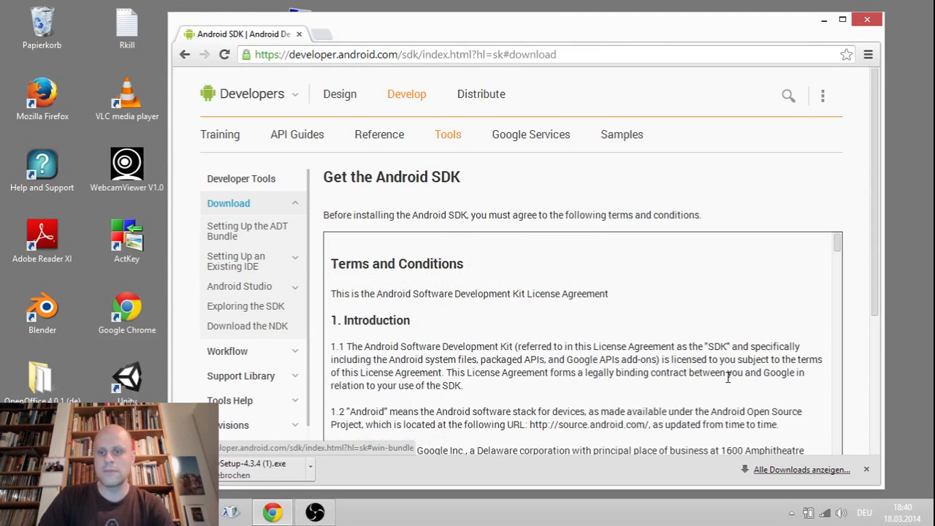
scroll(638, 284, down, 10)
scroll(806, 171, down, 2)
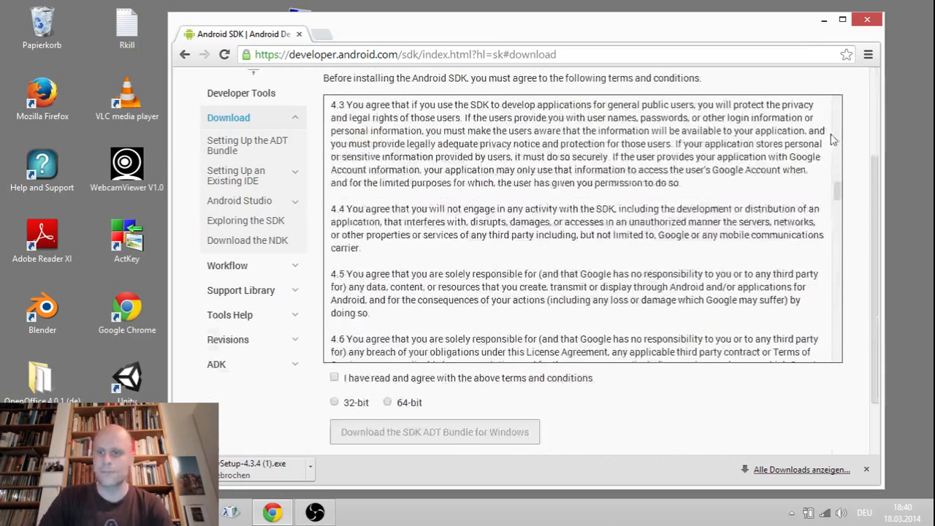
click(334, 379)
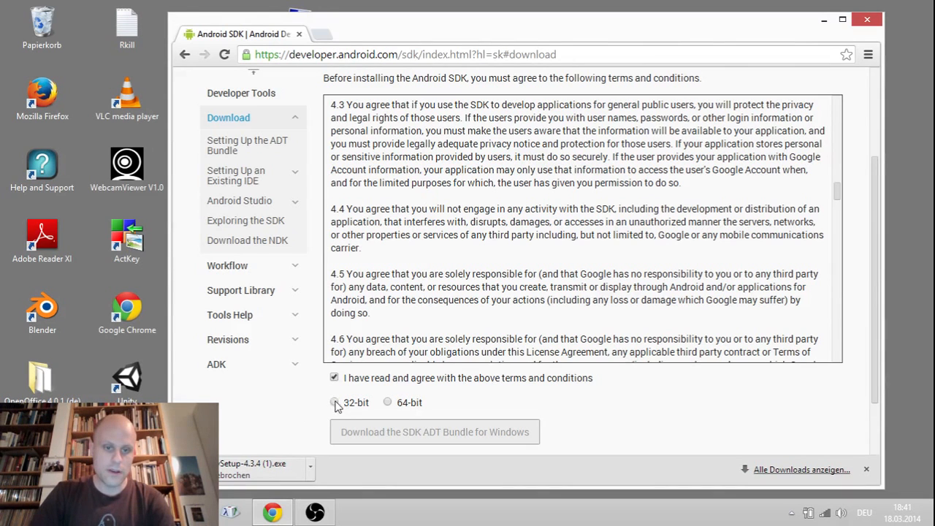
click(336, 404)
click(374, 433)
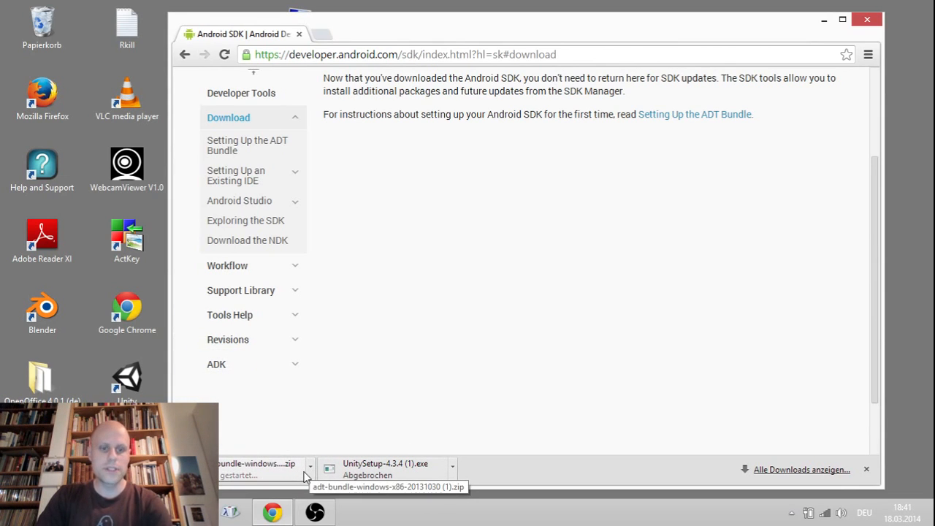
Step: Cancel the running download of the ADT bundle zip file
click(310, 468)
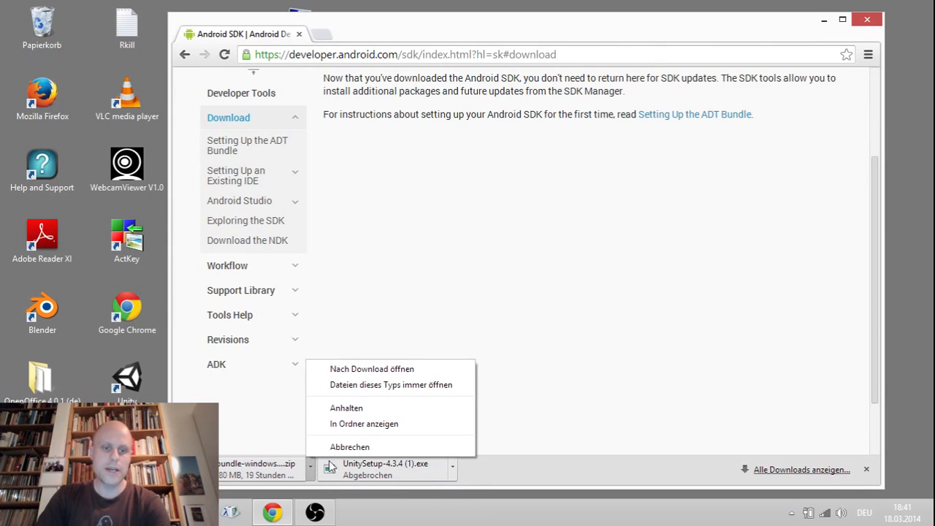
click(345, 448)
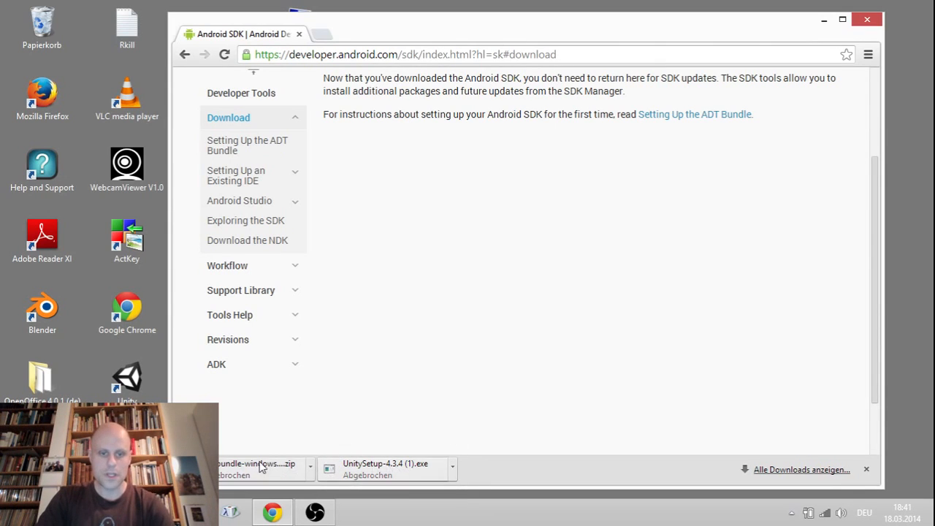
click(310, 469)
click(452, 469)
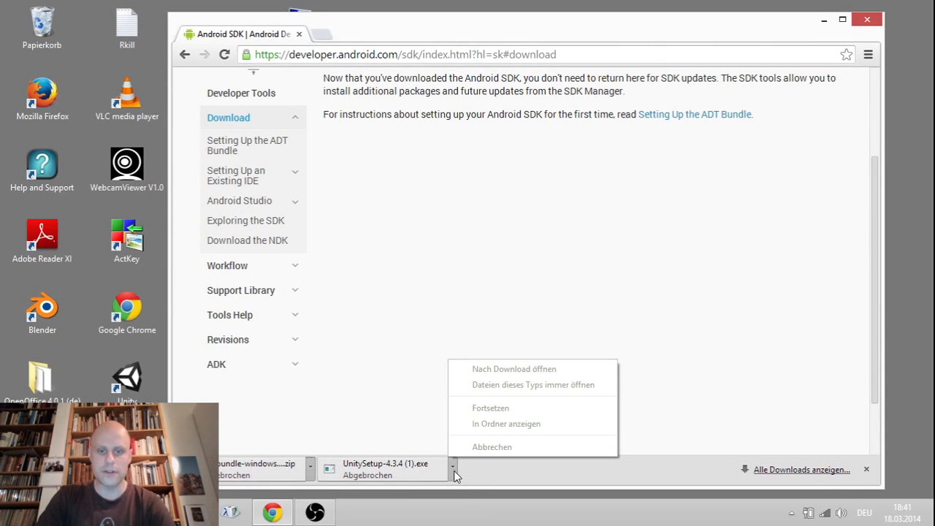
Step: Search the web for "java 1.7" and look through the results
click(398, 59)
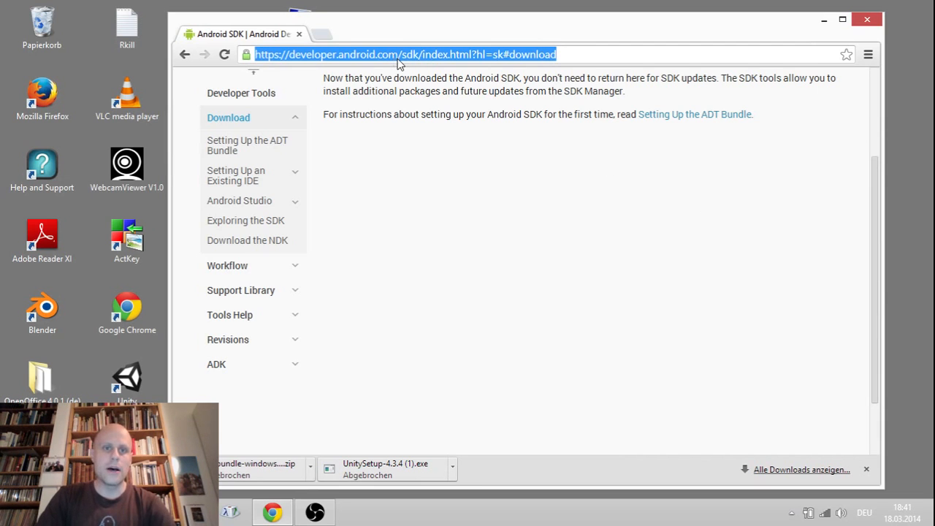
text(www.)
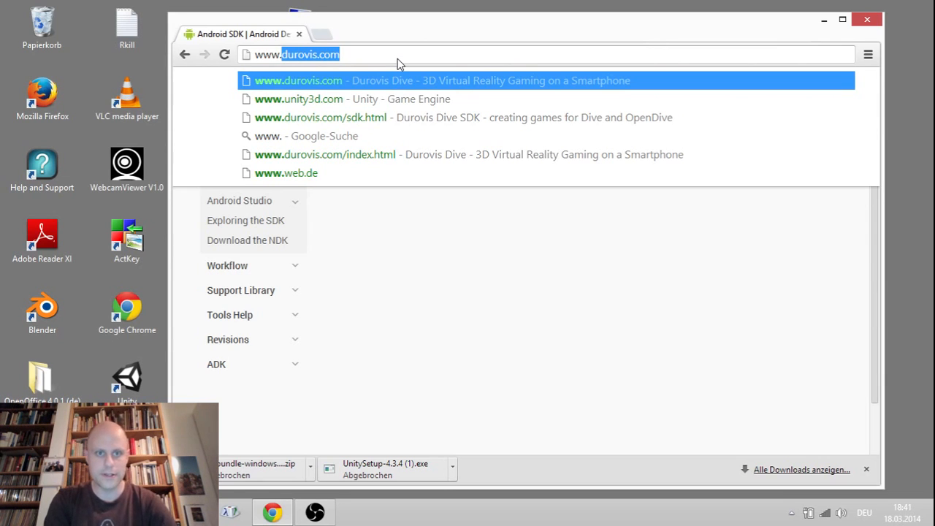
key(BackSpace)
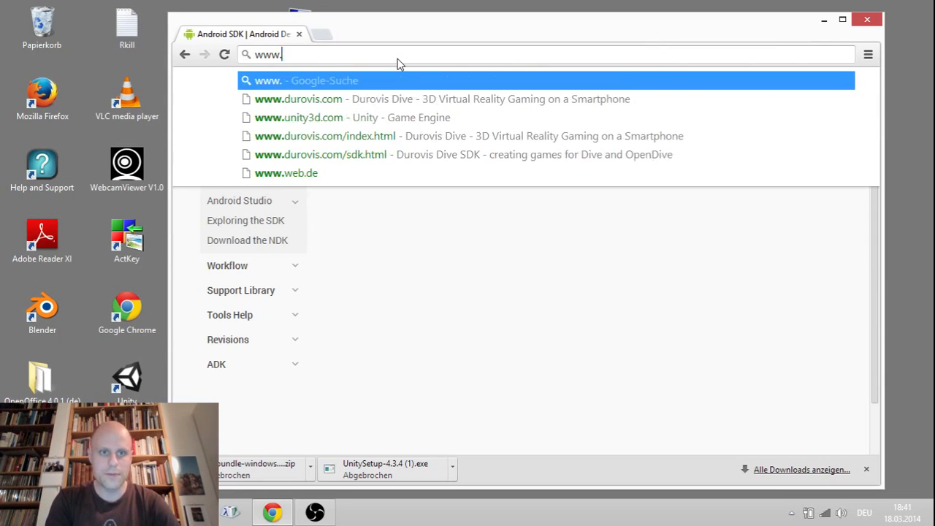
key(BackSpace)
key(BackSpace)
key(BackSpace)
key(BackSpace)
text(java)
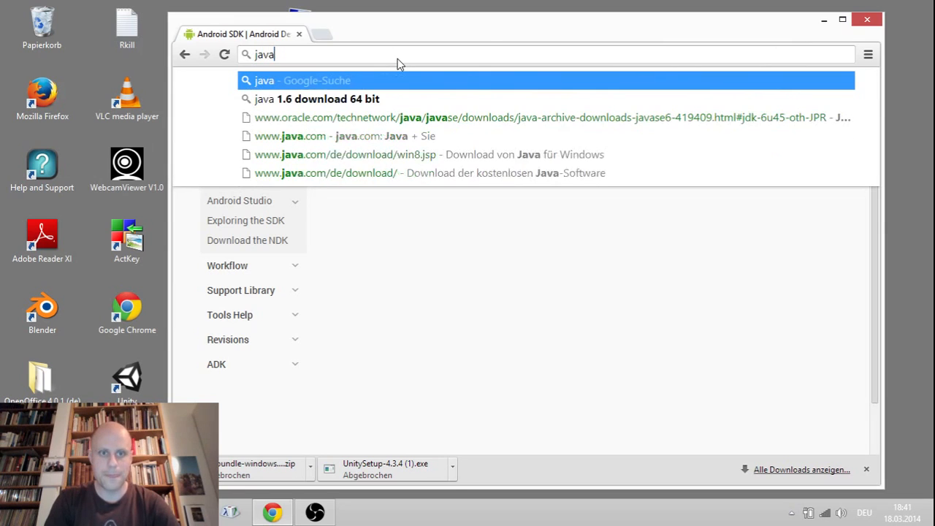
text( 1.)
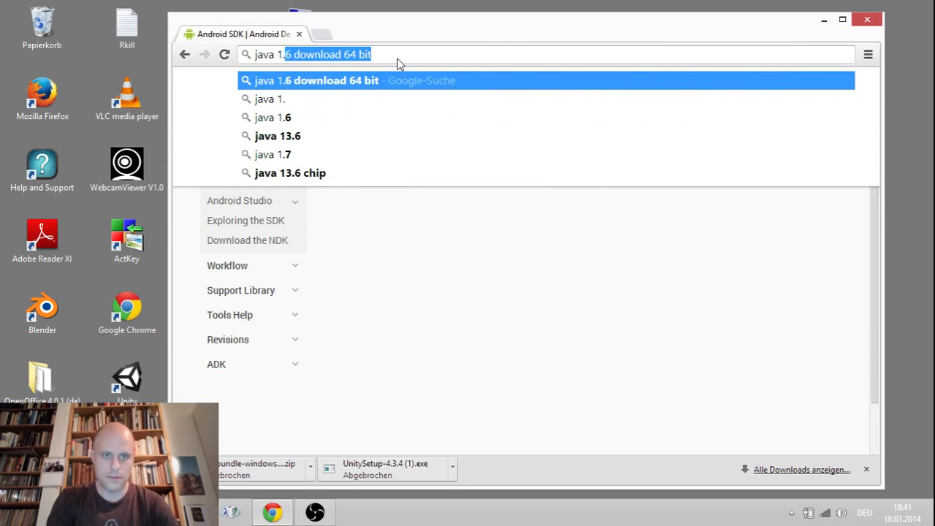
text(7)
key(Return)
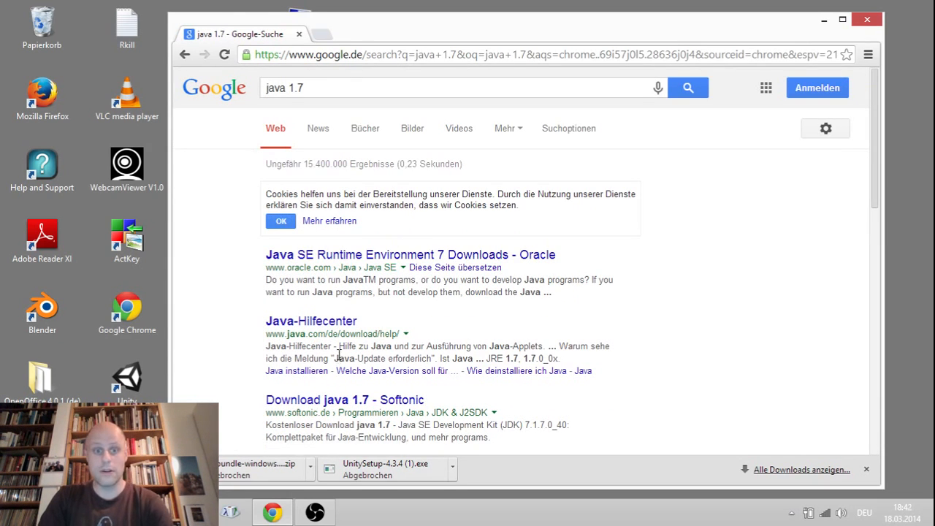
scroll(339, 340, down, 3)
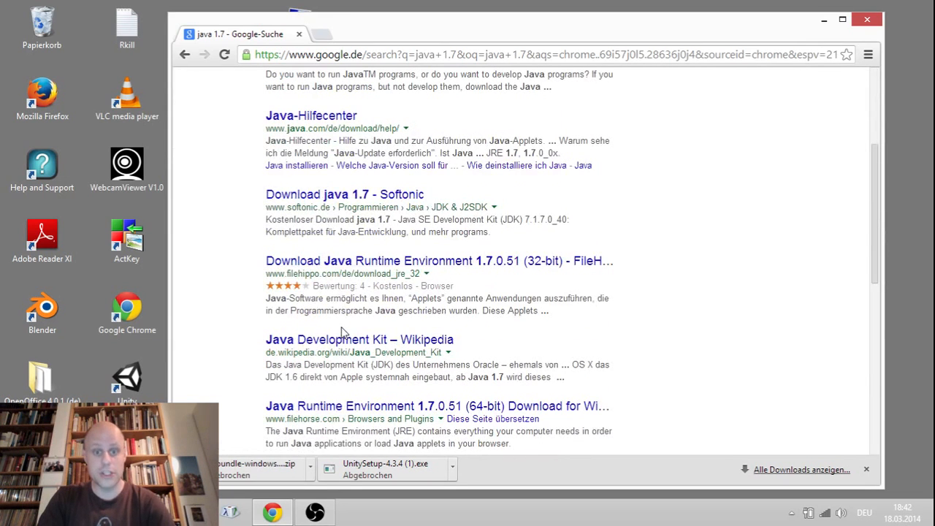
scroll(397, 314, up, 3)
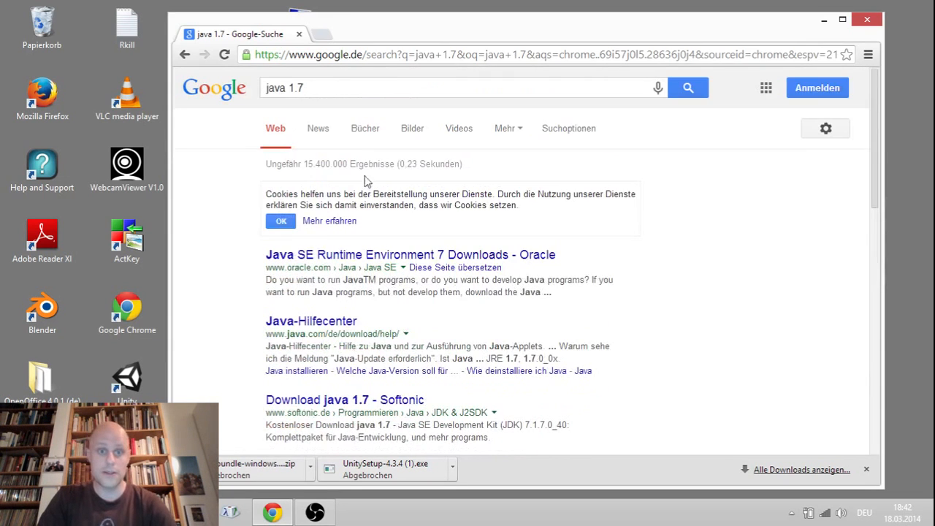
Step: Refine the search to "java 1.7 jdk" and open Oracle's Java SE Downloads page
click(330, 88)
text(d)
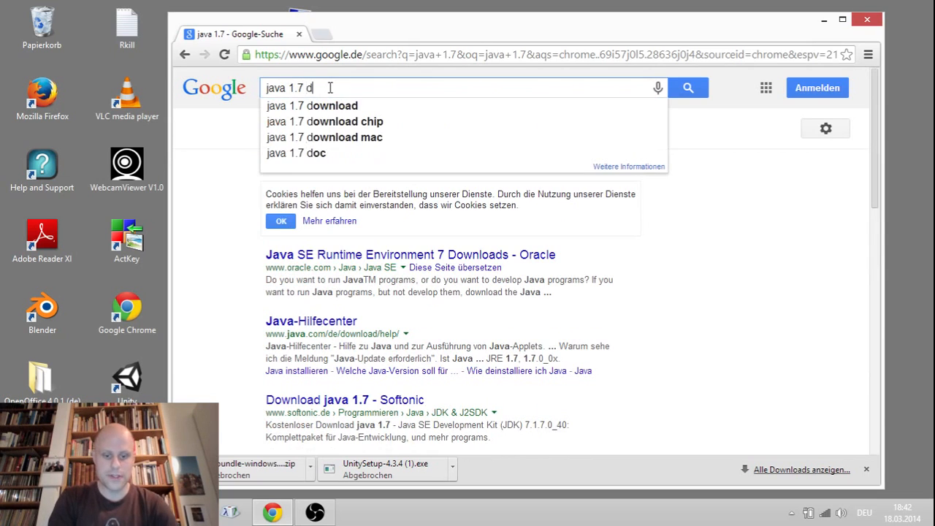
key(BackSpace)
text(jdk)
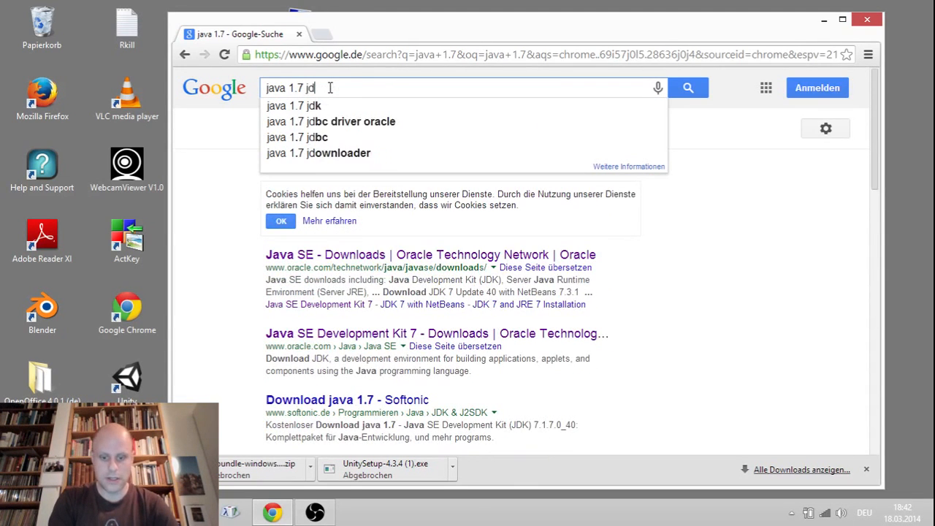
key(Return)
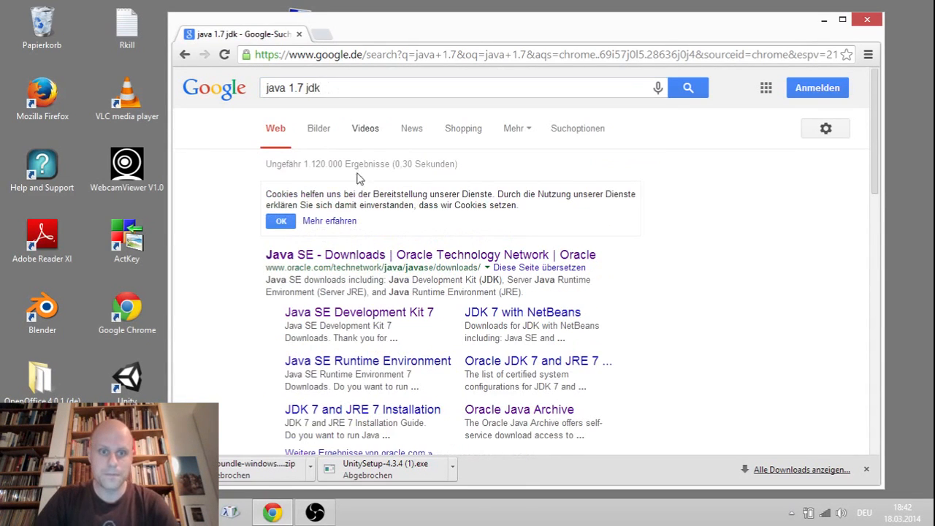
click(363, 254)
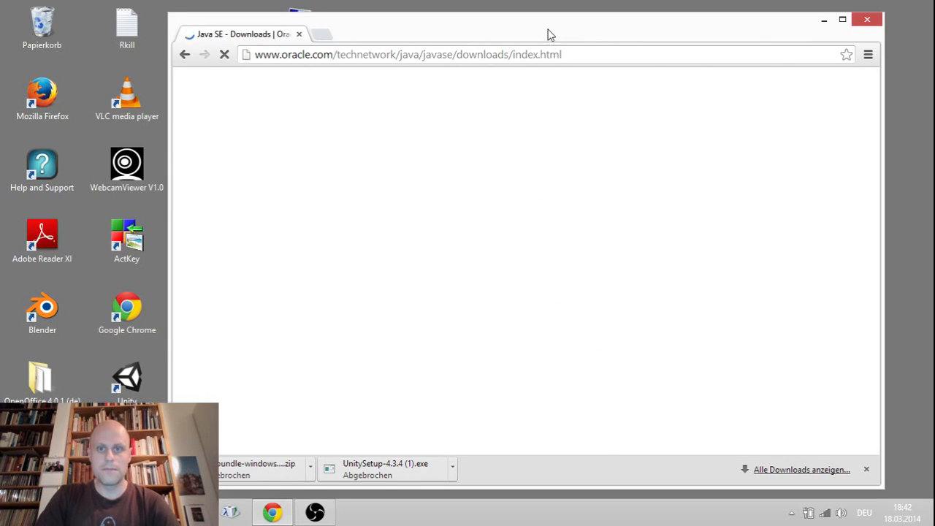
Step: Reposition the browser window and open the download page for Java Platform (JDK) 7u51
drag(550, 34, 501, 36)
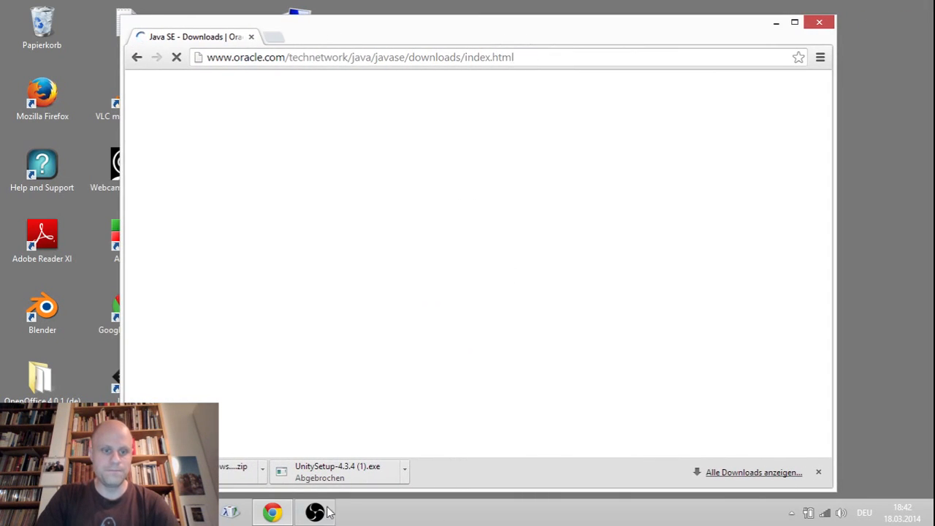
click(262, 471)
click(501, 472)
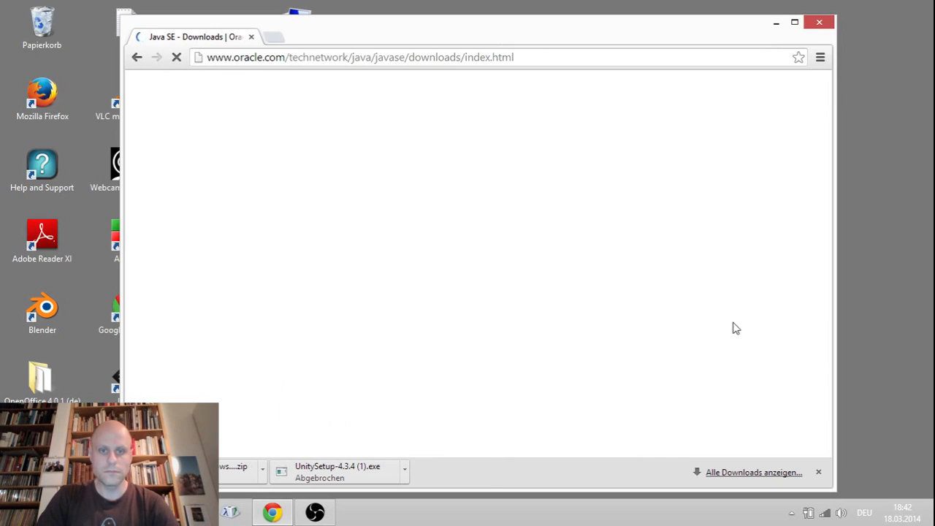
drag(413, 45, 409, 26)
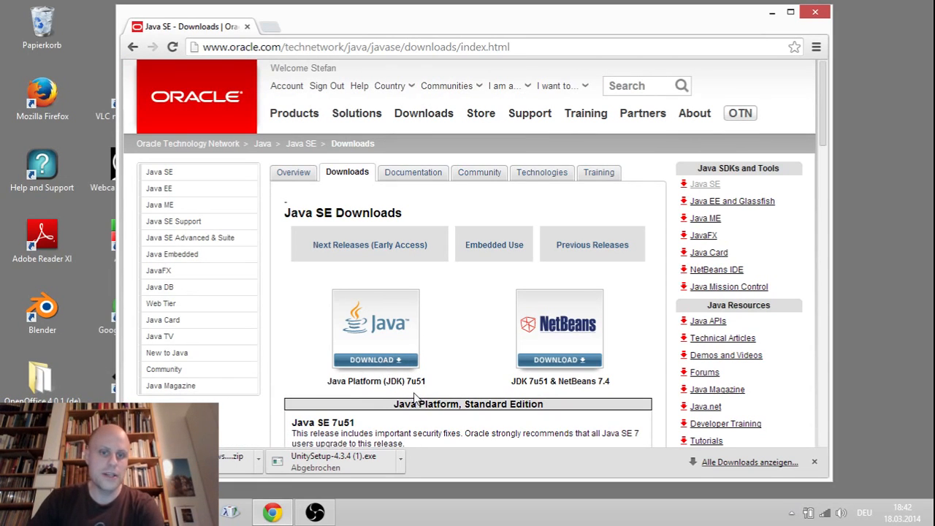
click(374, 363)
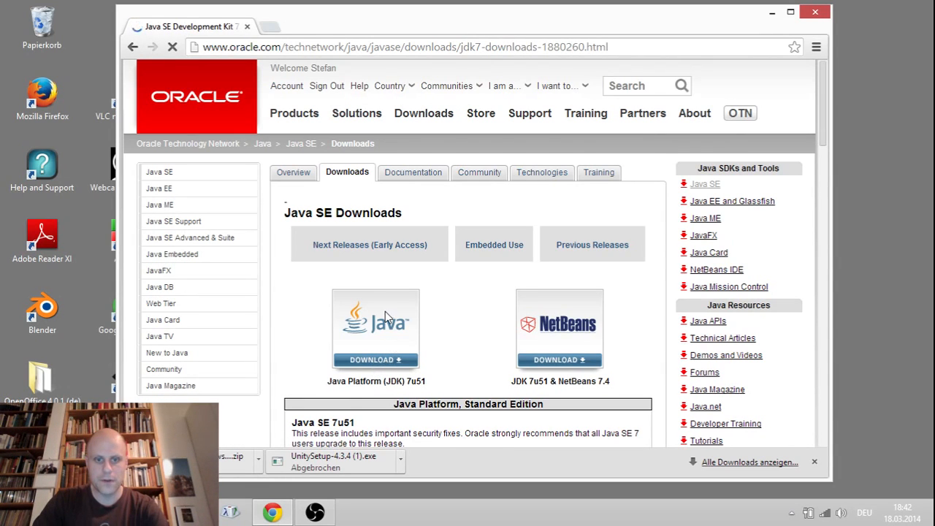
Step: Find the Windows x64 installer in the JDK 7u51 download list and accept the Java SE licence agreement
scroll(399, 357, down, 10)
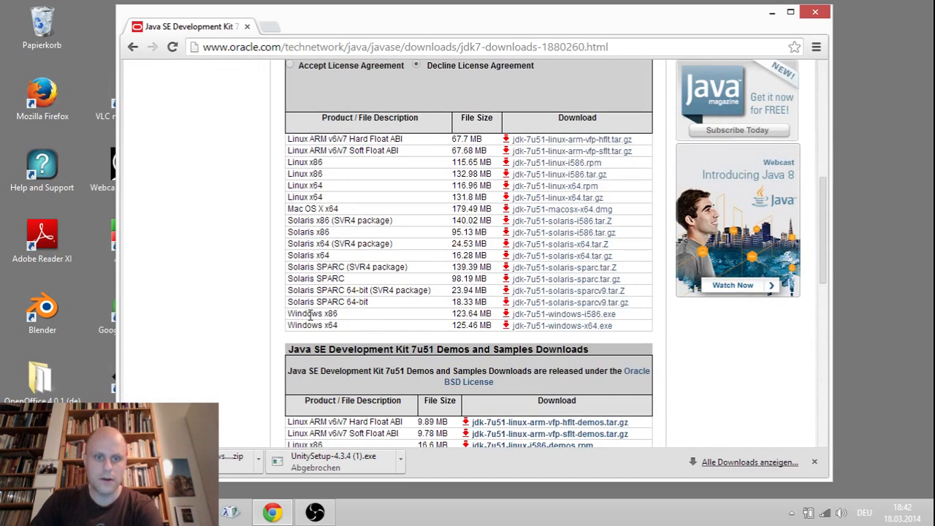
click(575, 329)
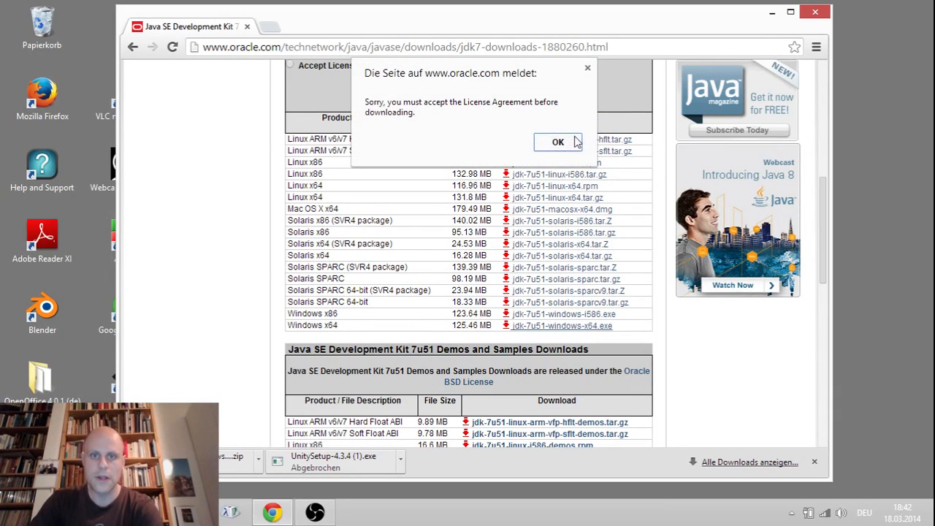
click(557, 141)
click(292, 66)
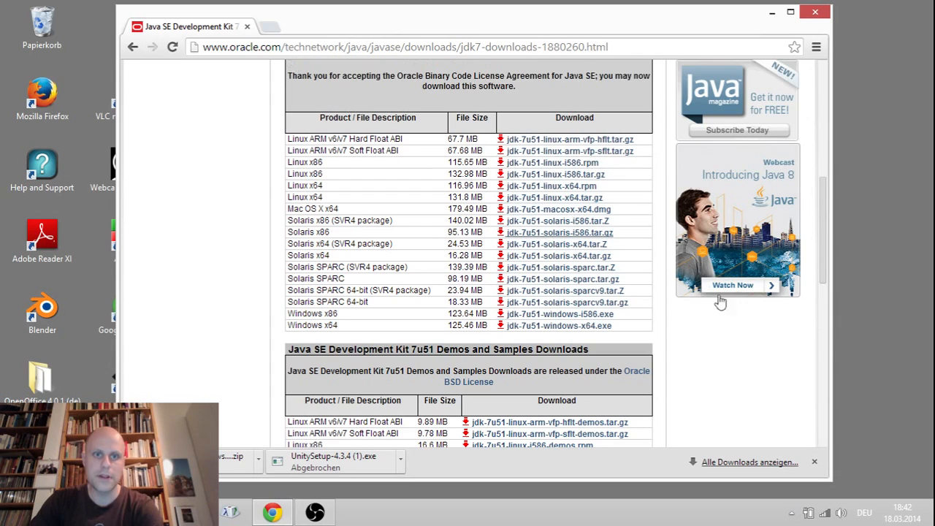
Step: Start downloading the Windows x64 installer jdk-7u51-windows-x64.exe and cancel the download
click(585, 326)
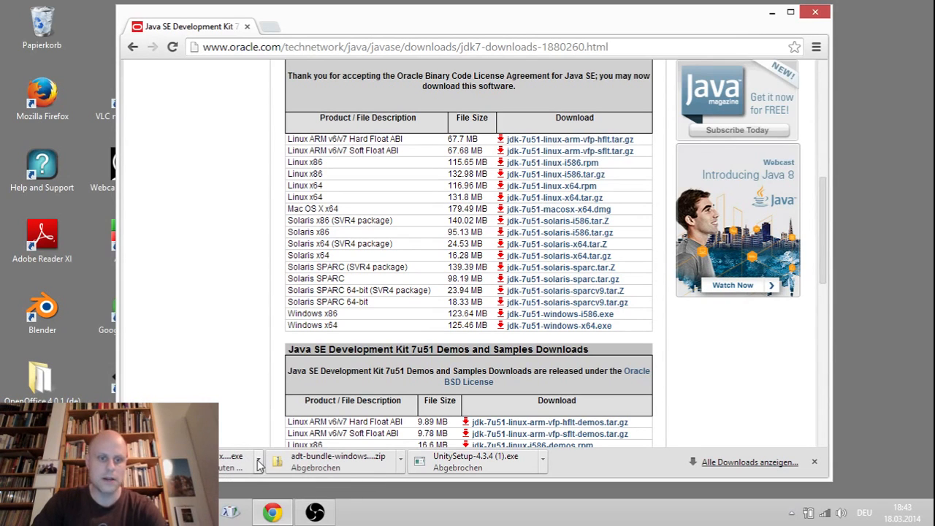
click(259, 465)
click(288, 443)
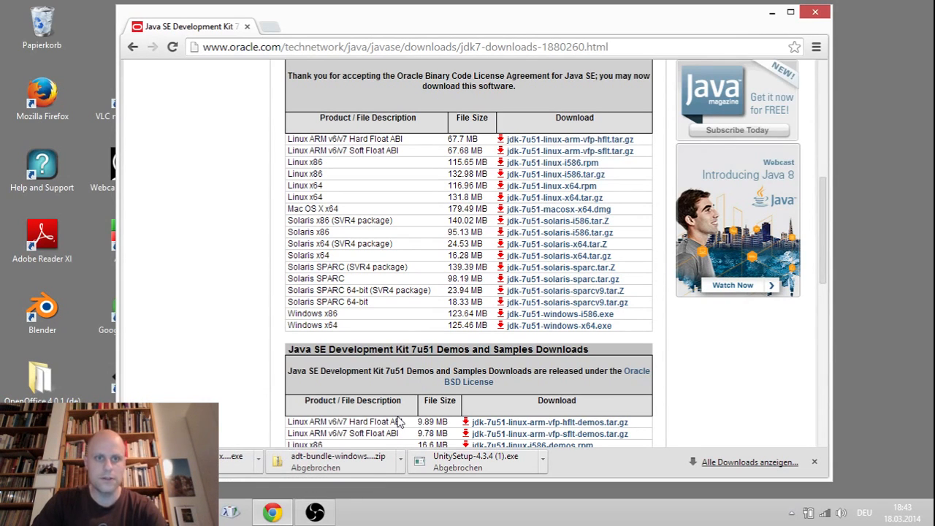
click(376, 46)
text(www.)
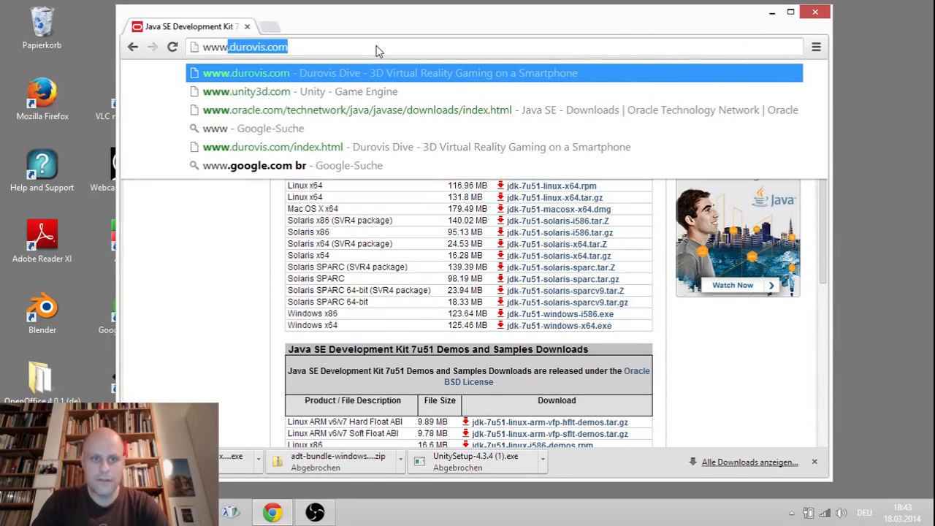
key(Return)
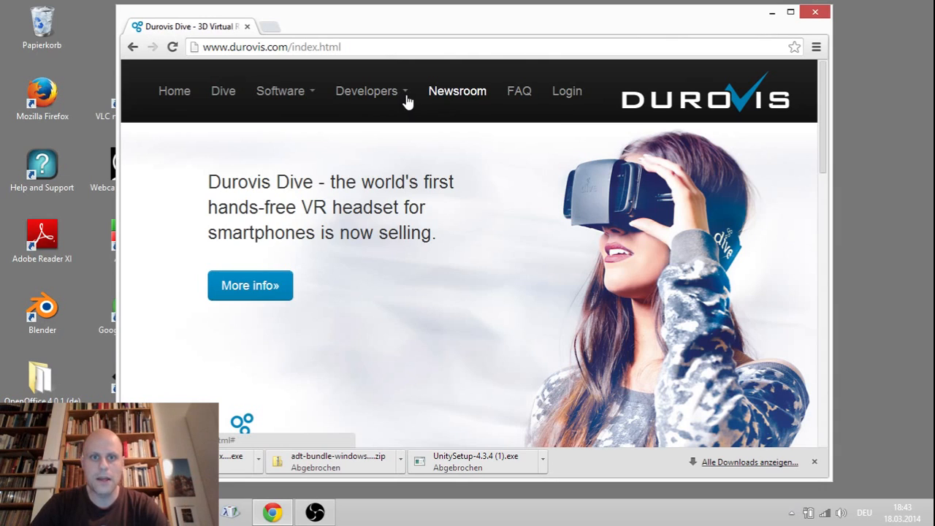
click(407, 98)
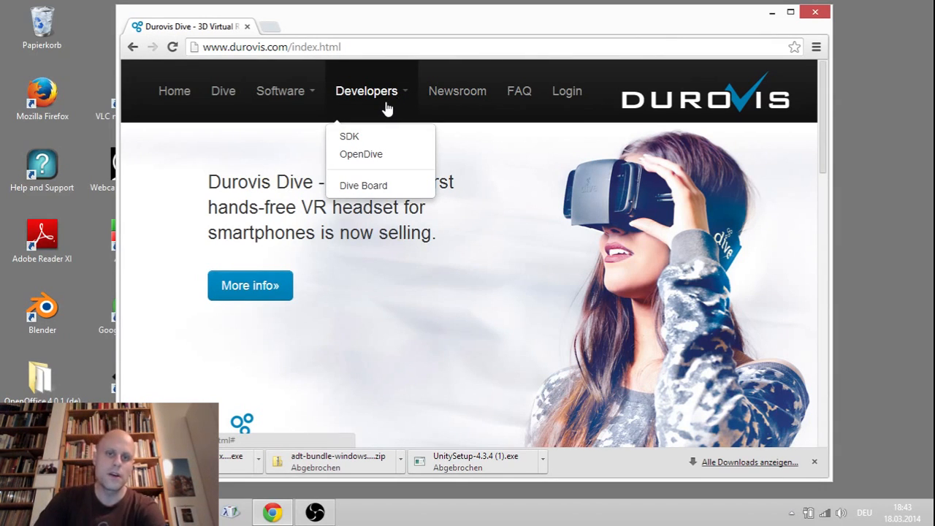
click(364, 138)
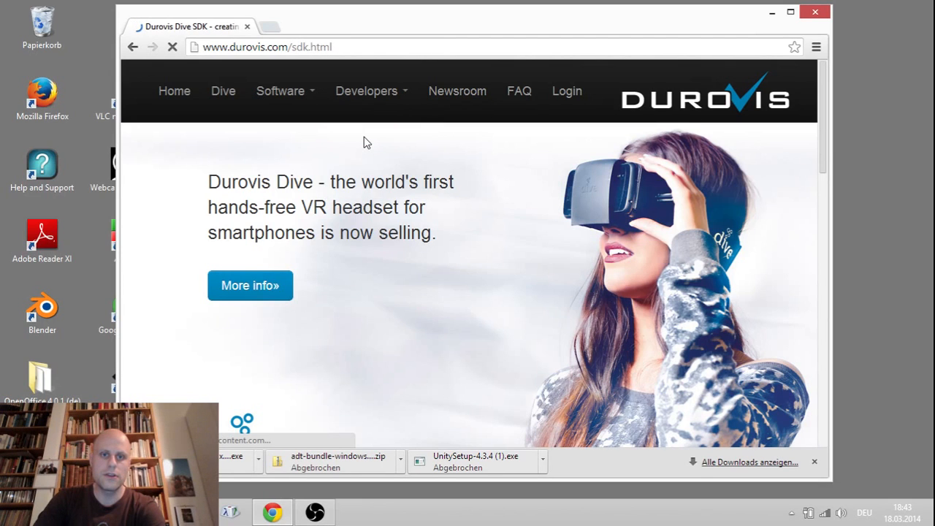
Step: Download the Dive Unity Demo Project 1.7 and the Dive Unity Plugin Package 1.6 for Android/iOS
scroll(573, 337, down, 4)
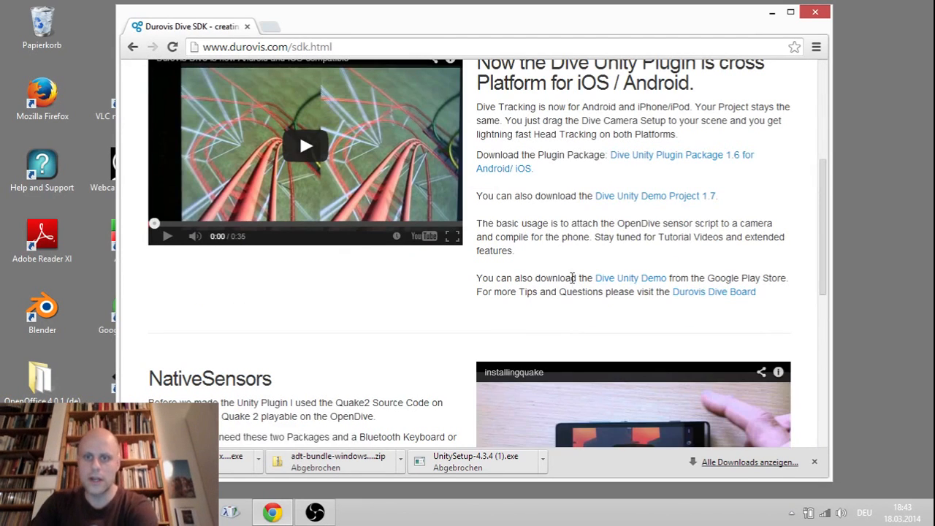
right_click(628, 198)
click(618, 195)
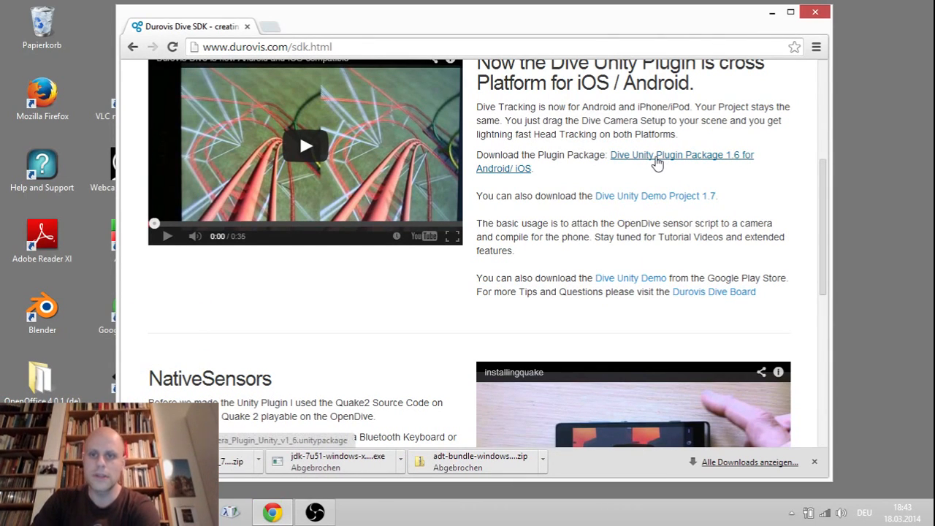
click(657, 162)
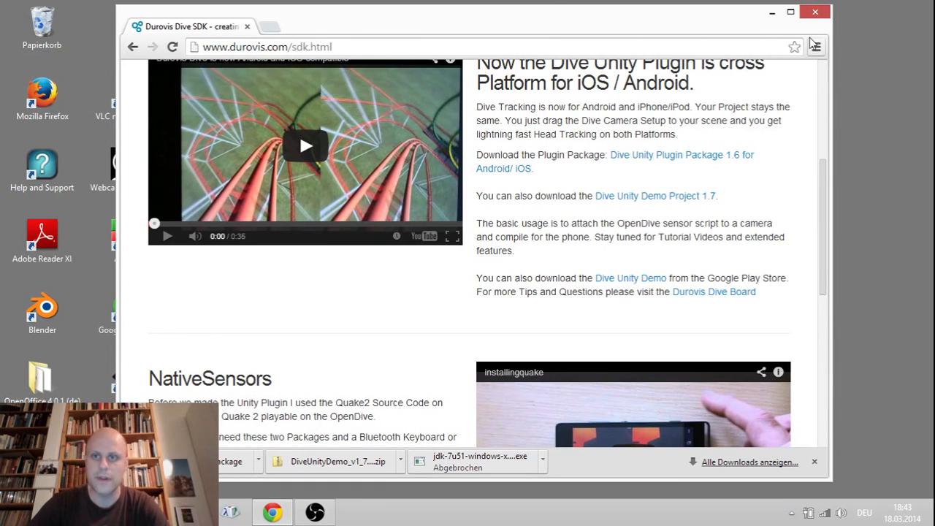
Step: Show the downloaded Dive plugin package in its folder and select the jdk-7u51-windows-x64 installer there
right_click(260, 466)
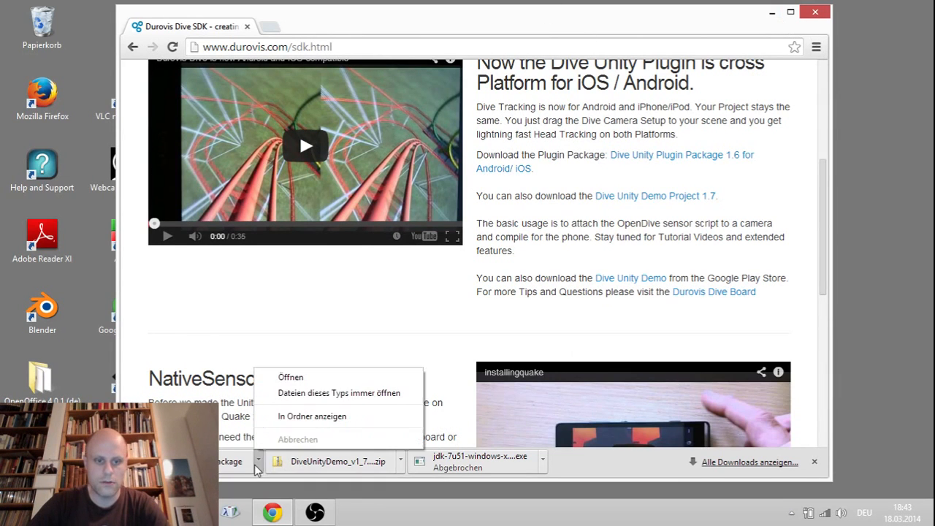
click(292, 418)
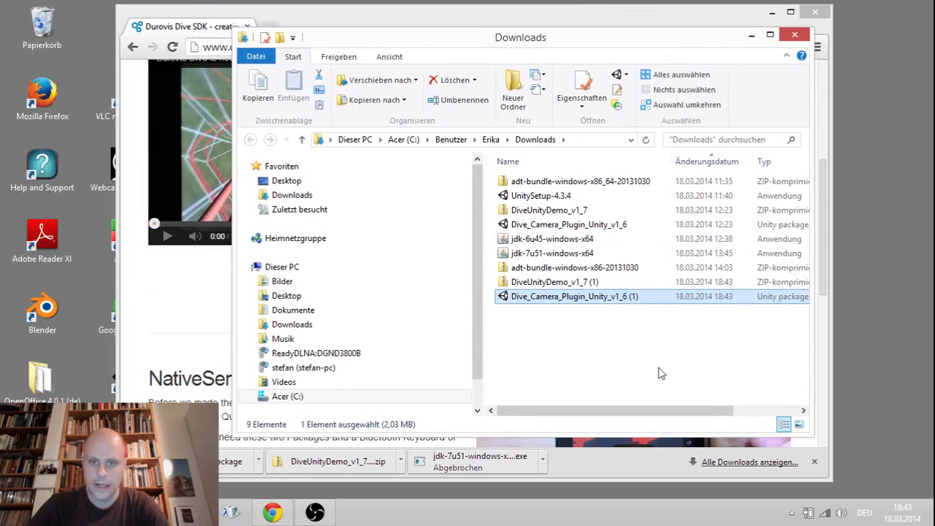
click(546, 240)
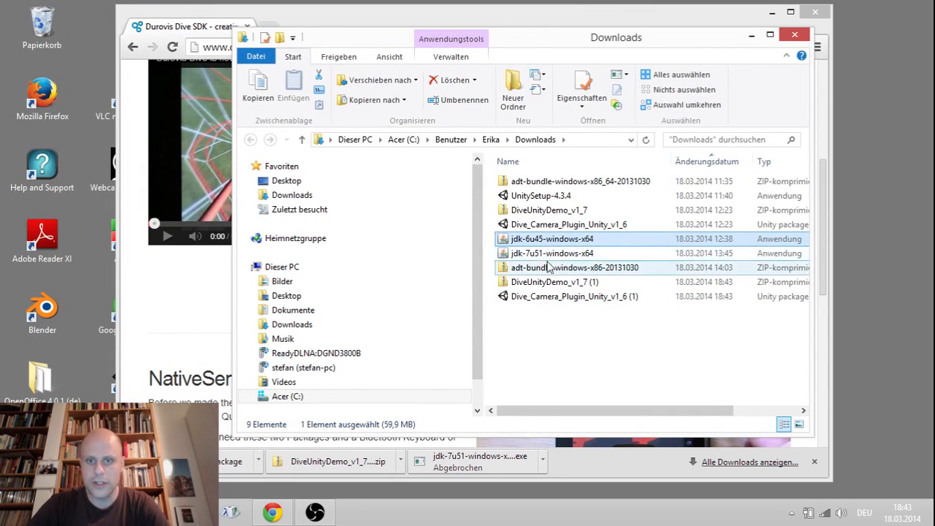
click(551, 253)
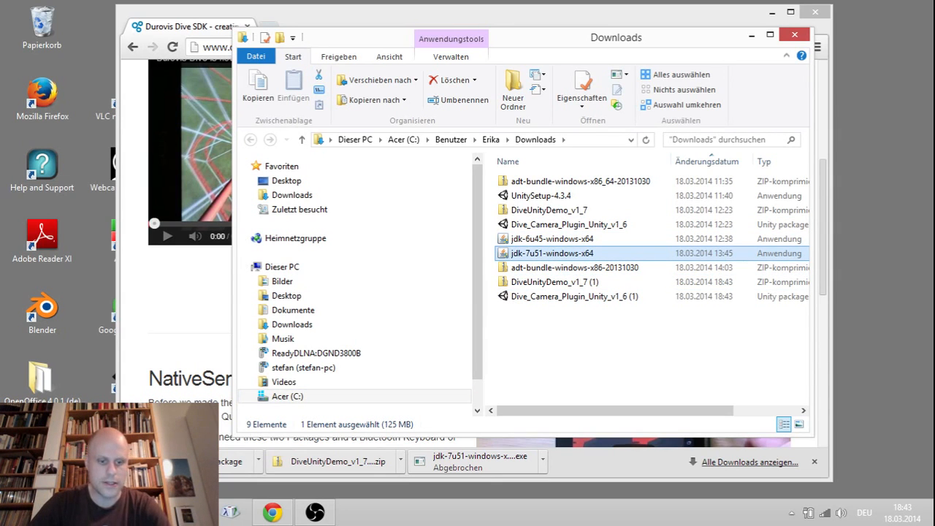
Step: Browse the Programme and Program Files (x86) folders on drive C: in a second file window, then minimise it
key(super+e)
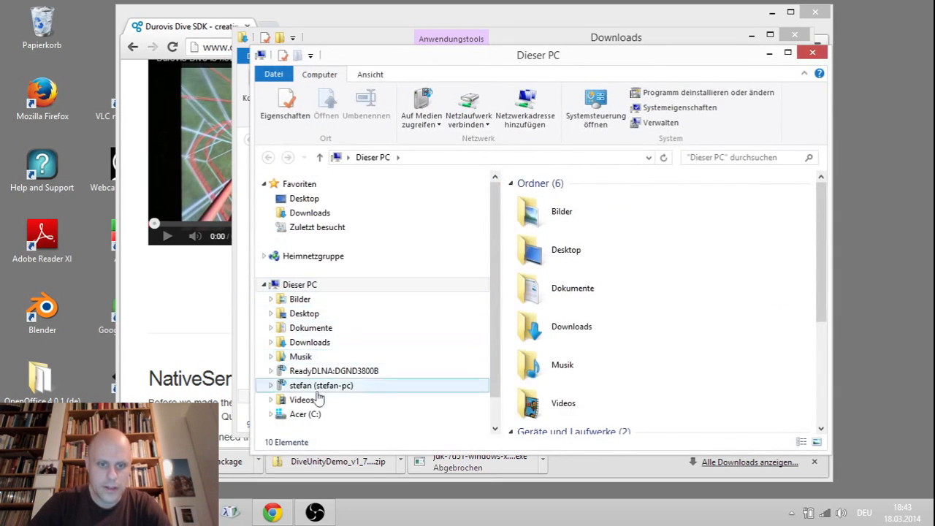
click(305, 414)
double_click(561, 257)
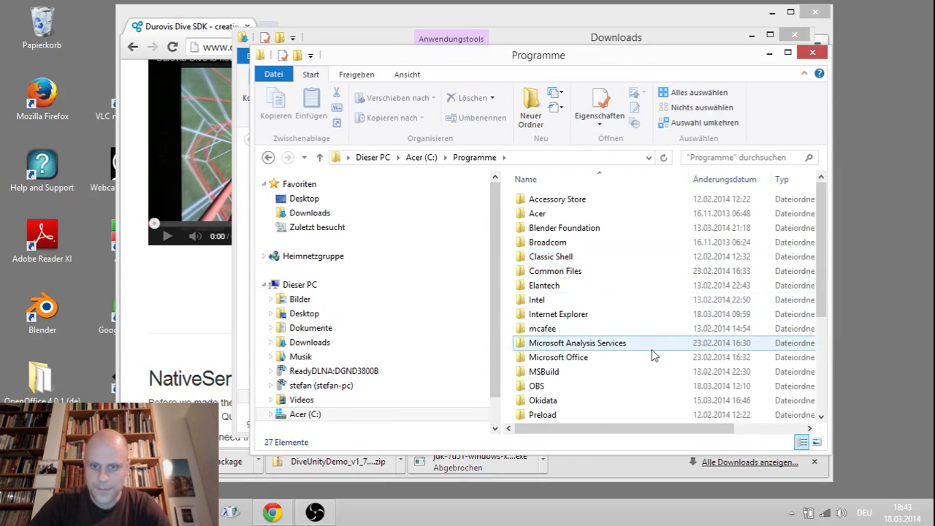
scroll(653, 356, down, 2)
scroll(643, 329, up, 3)
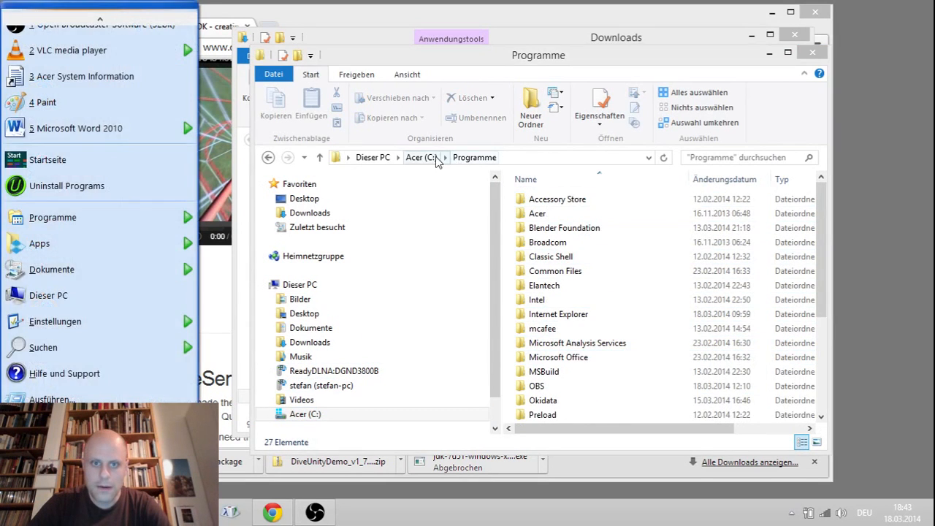
click(422, 158)
double_click(562, 242)
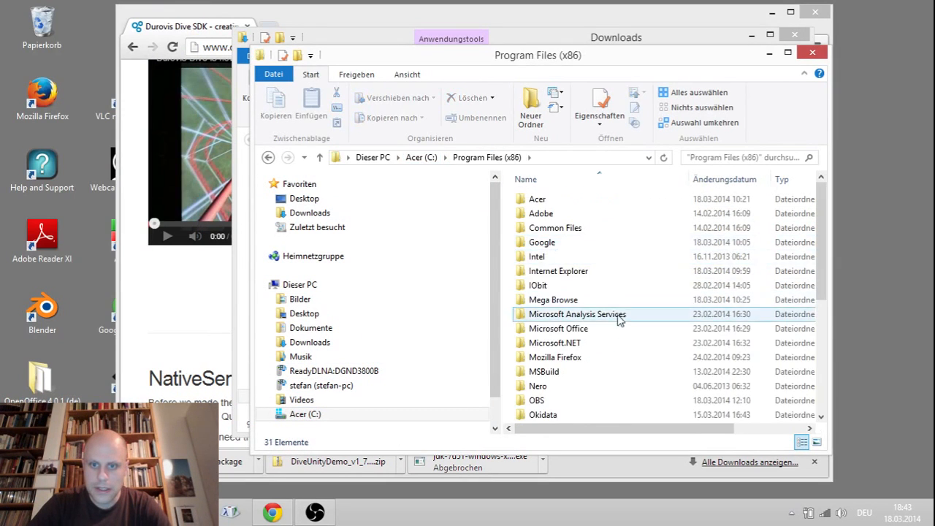
click(432, 161)
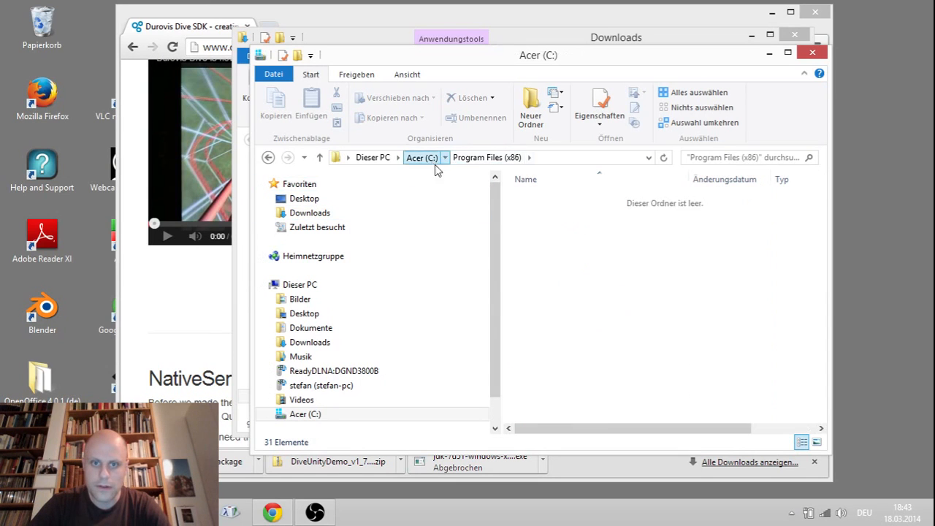
click(770, 51)
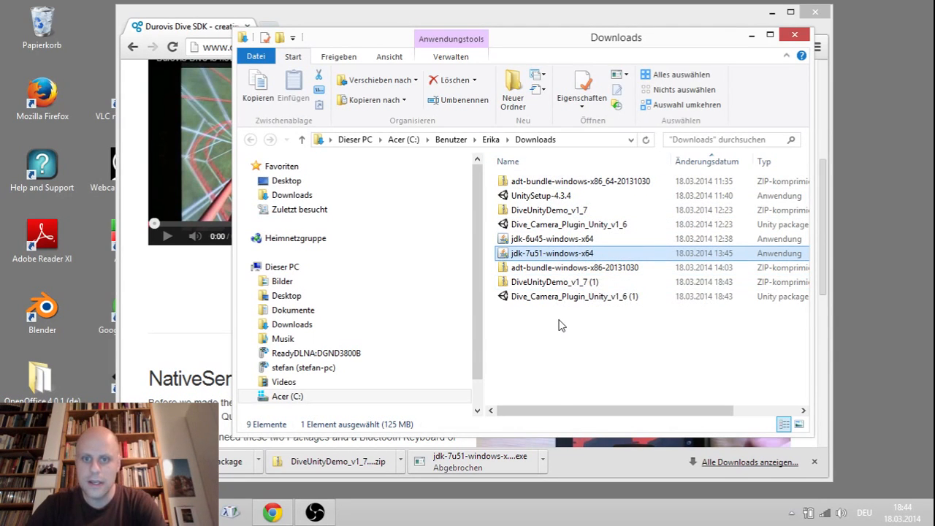
double_click(613, 269)
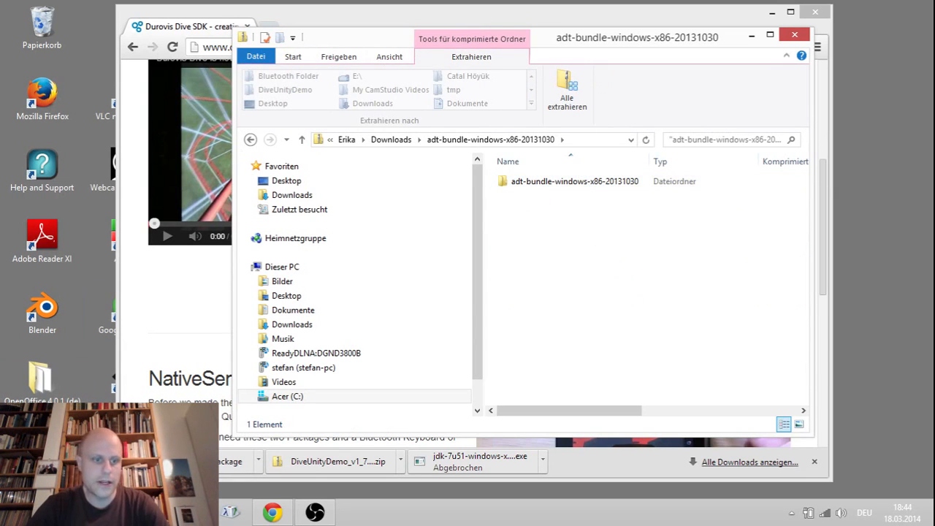
mouse_move(231, 512)
click(88, 431)
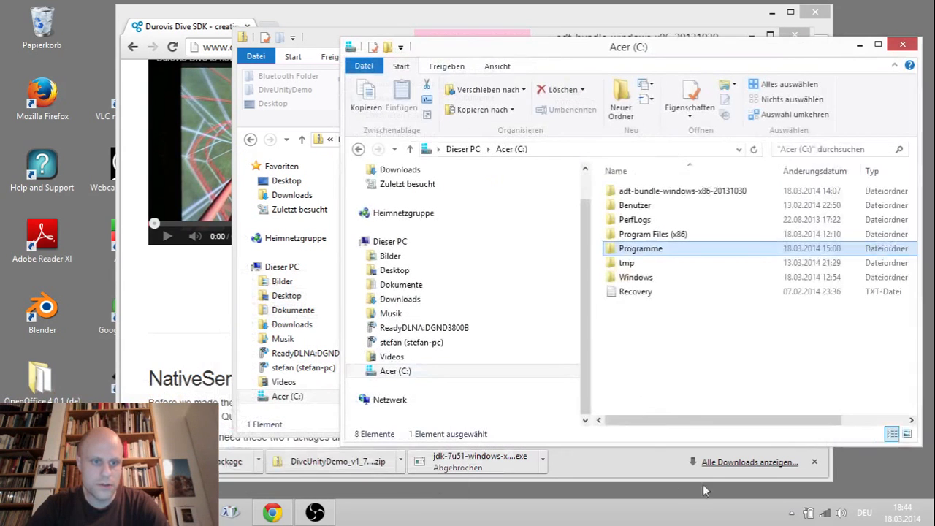
drag(704, 48, 360, 98)
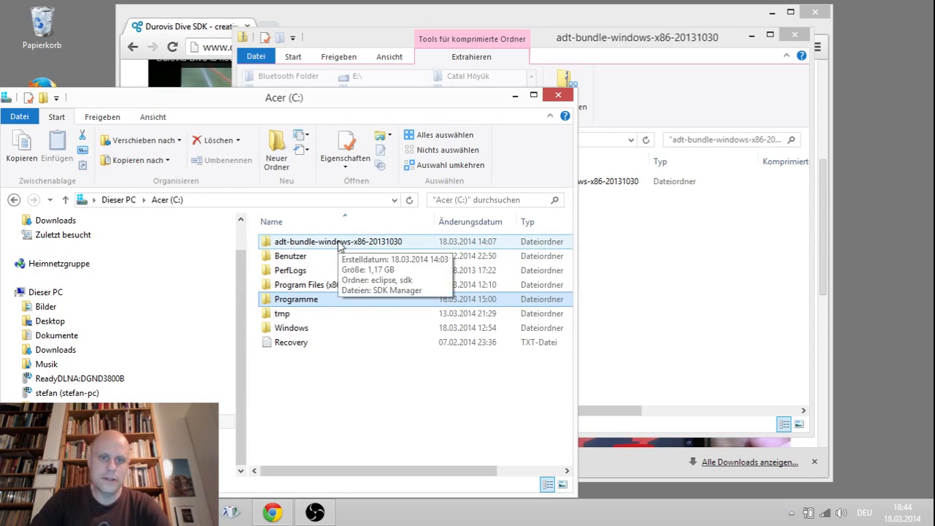
double_click(337, 242)
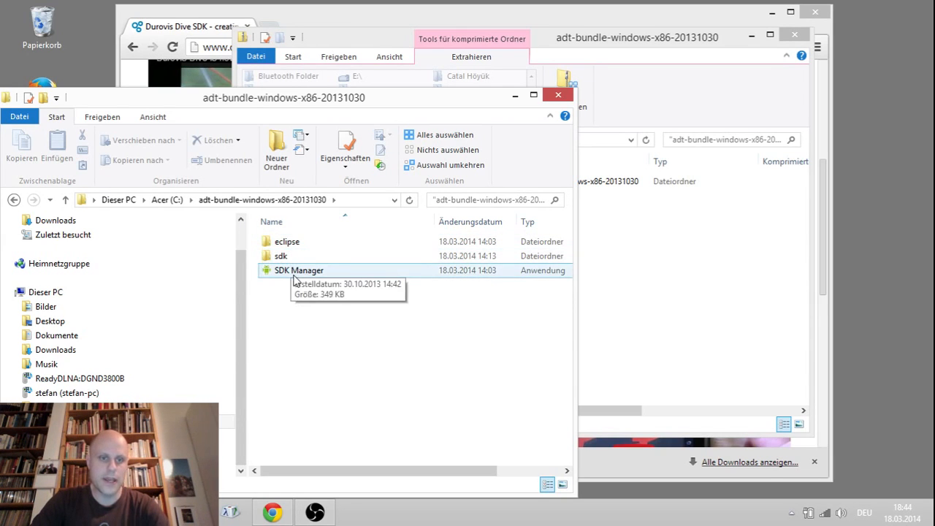
Step: Return to the Downloads folder, launch the jdk-7u51-windows-x64 installer and advance to its custom setup
click(654, 325)
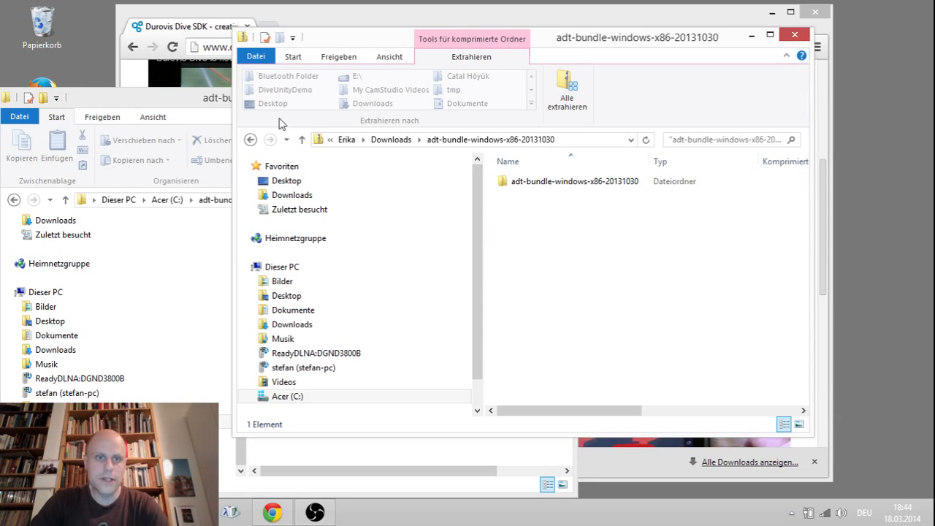
click(250, 139)
click(656, 356)
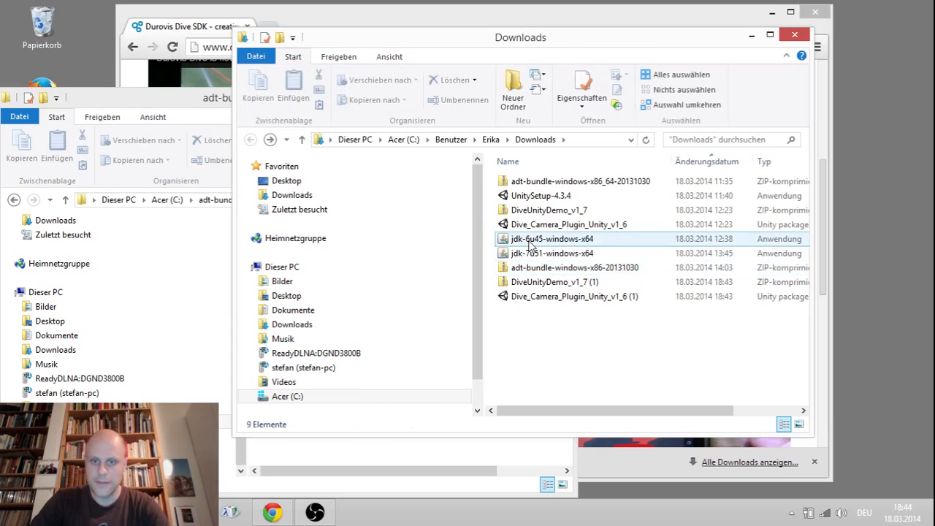
click(541, 256)
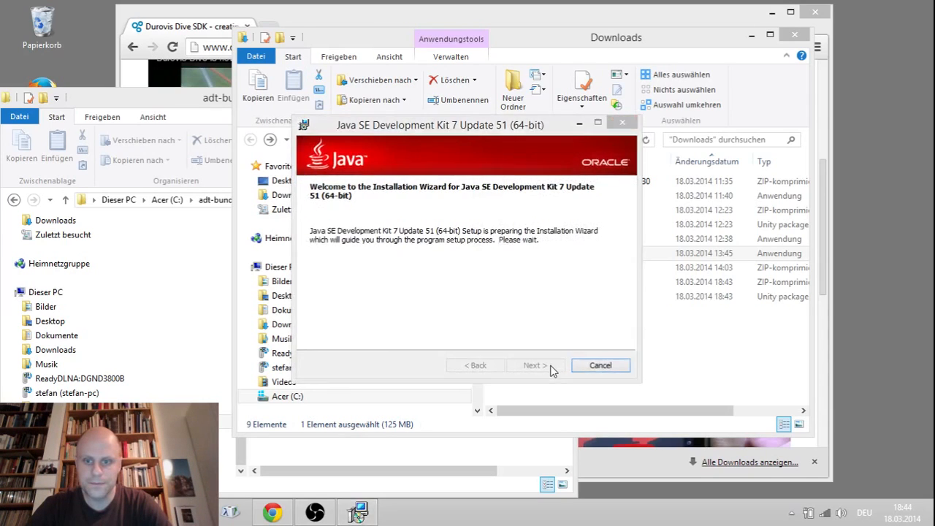
click(551, 365)
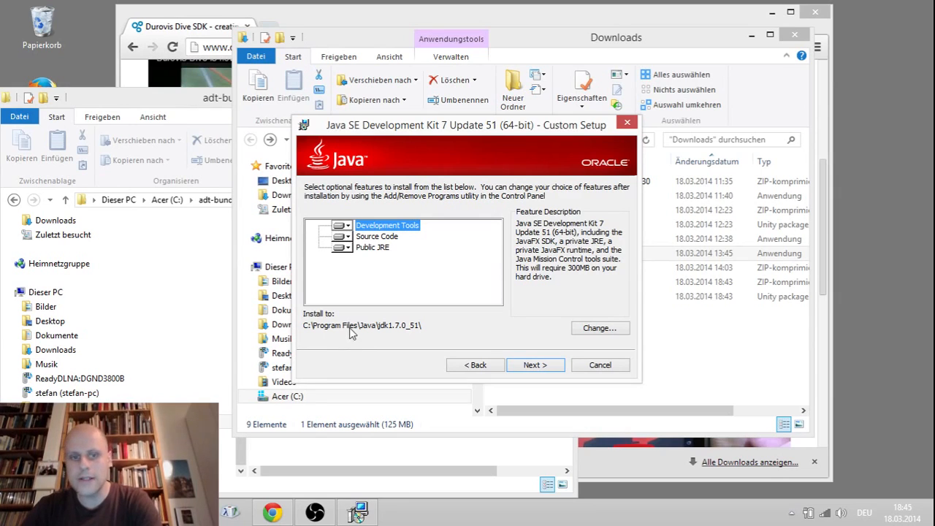
Step: Change the JDK destination folder to C:\jdk1.7.0_51\ and start the installation
click(599, 328)
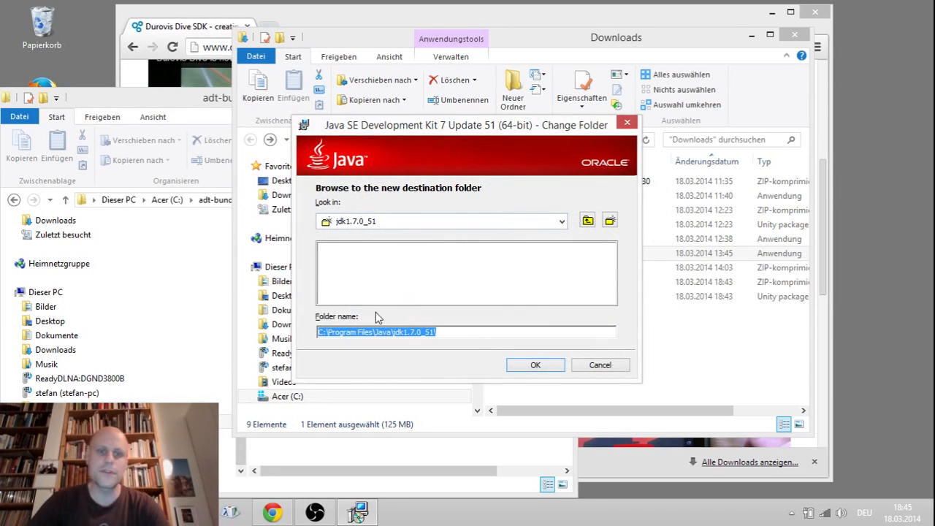
click(374, 331)
drag(395, 332, 267, 322)
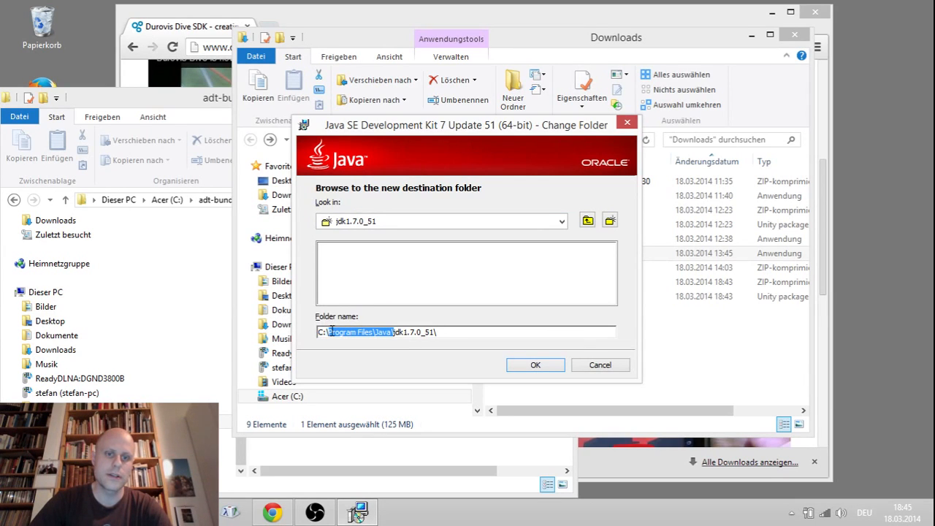
key(BackSpace)
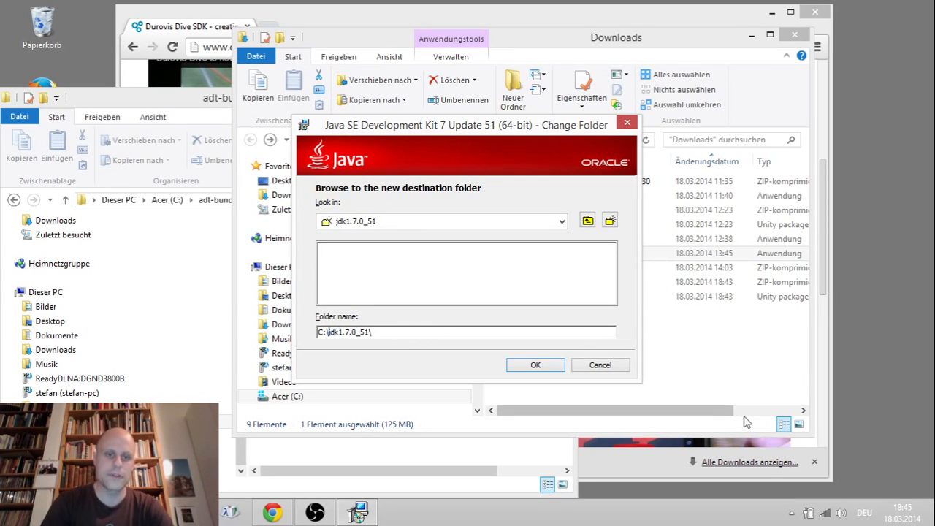
key(Return)
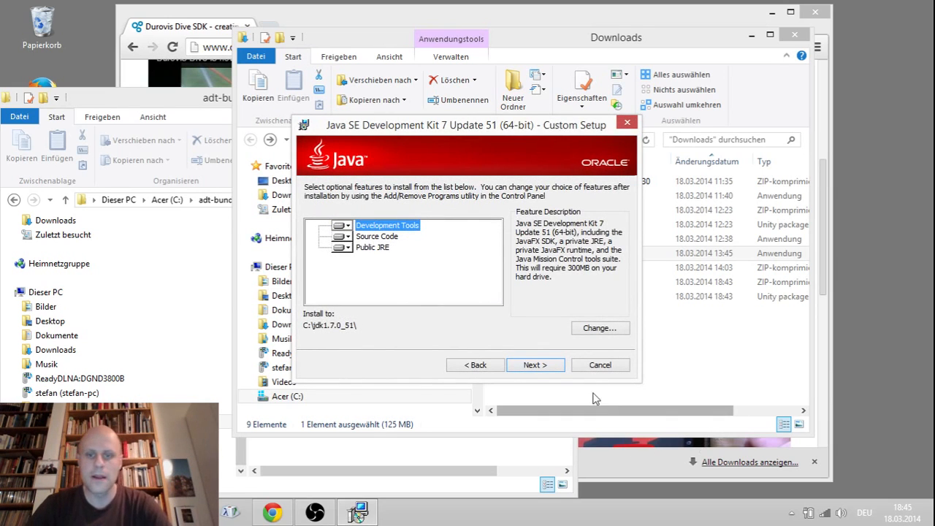
click(536, 365)
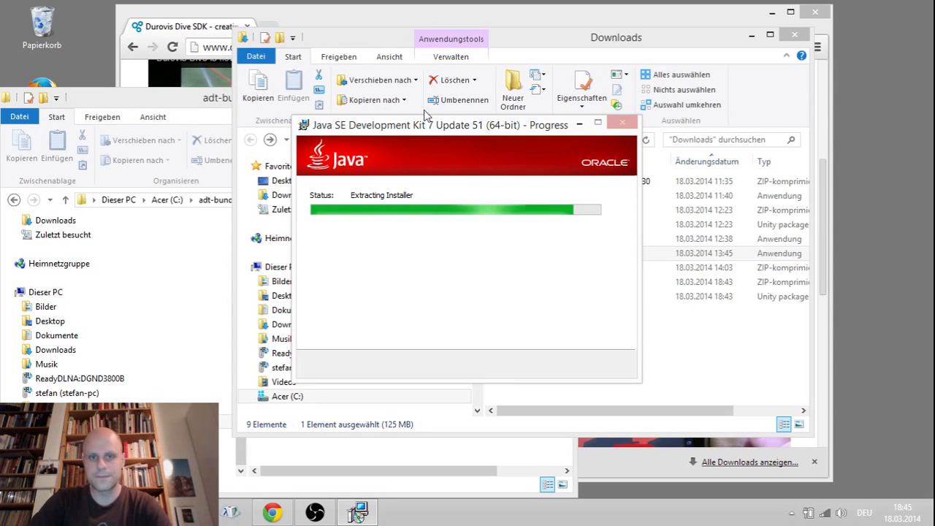
Step: Install the Java runtime into C:\Program Files\Java\jre7\ and close the JDK setup once it completes
drag(447, 130, 674, 103)
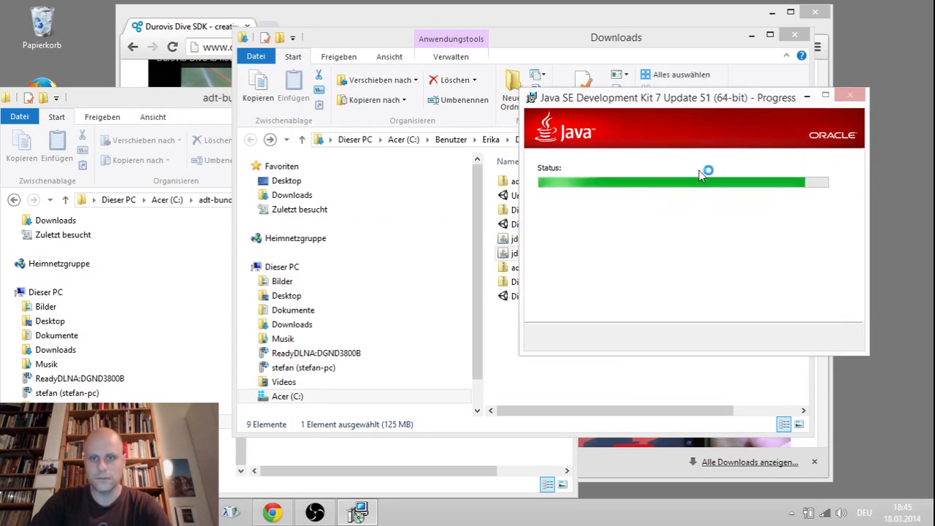
click(751, 36)
drag(414, 102, 469, 74)
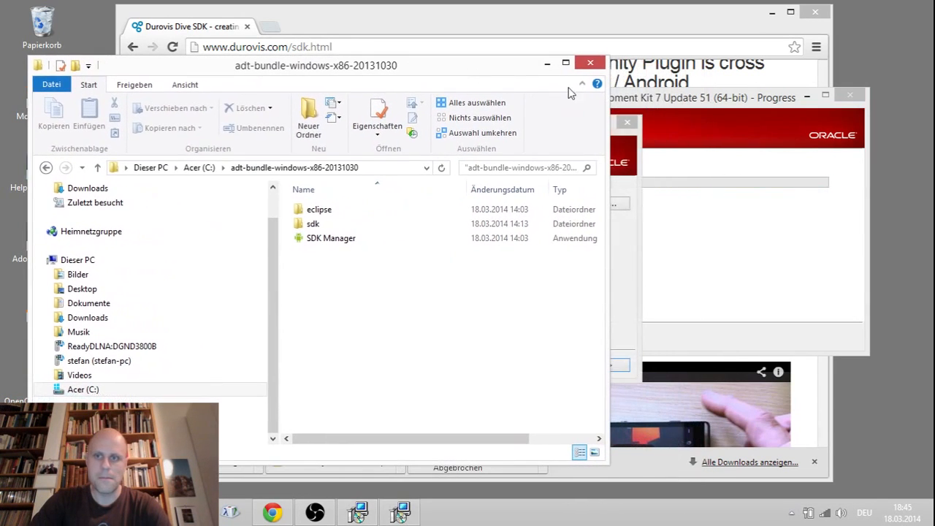
click(615, 131)
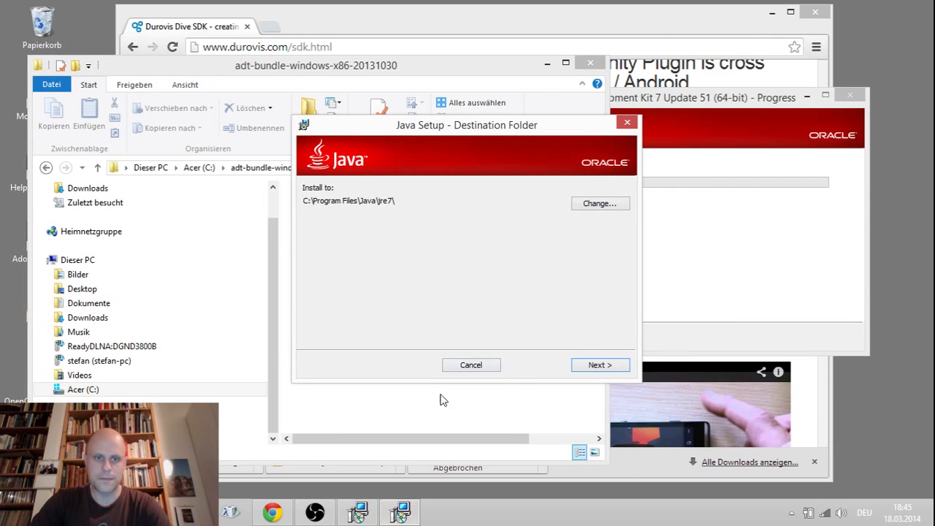
click(613, 369)
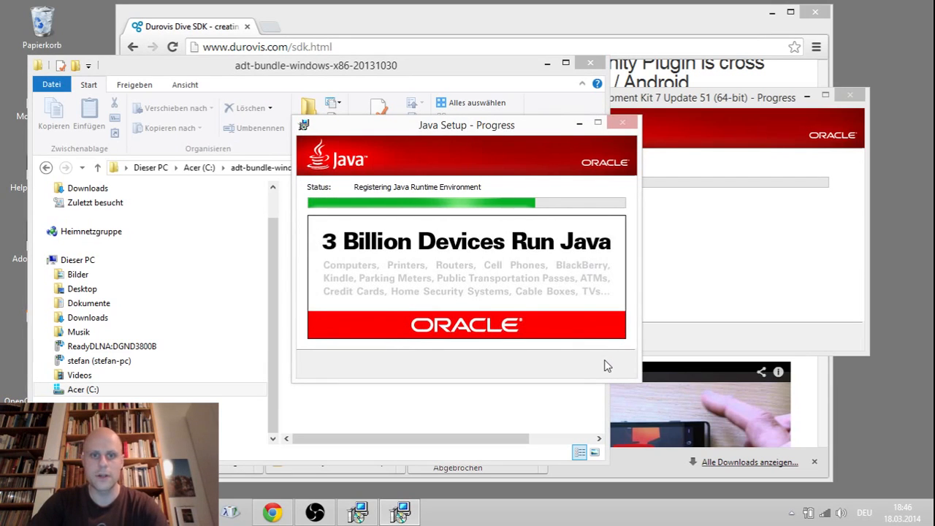
click(729, 102)
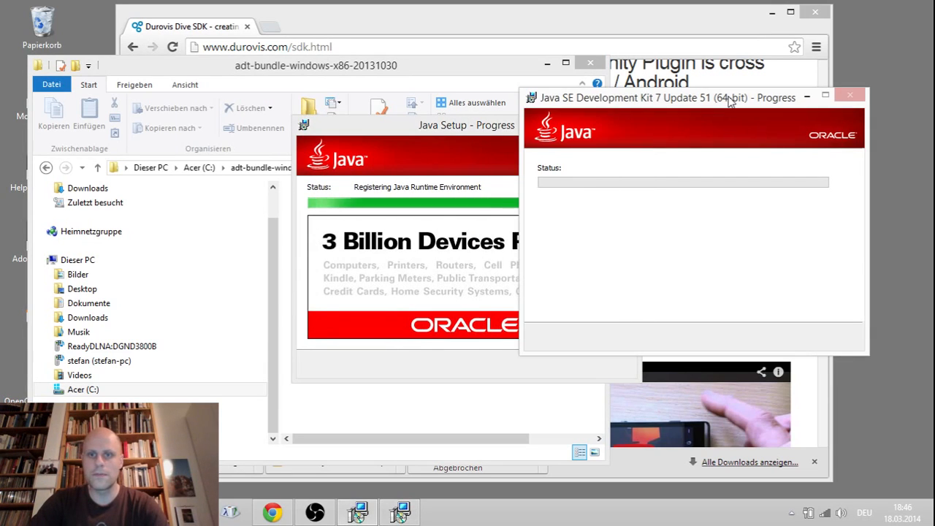
drag(623, 105, 619, 137)
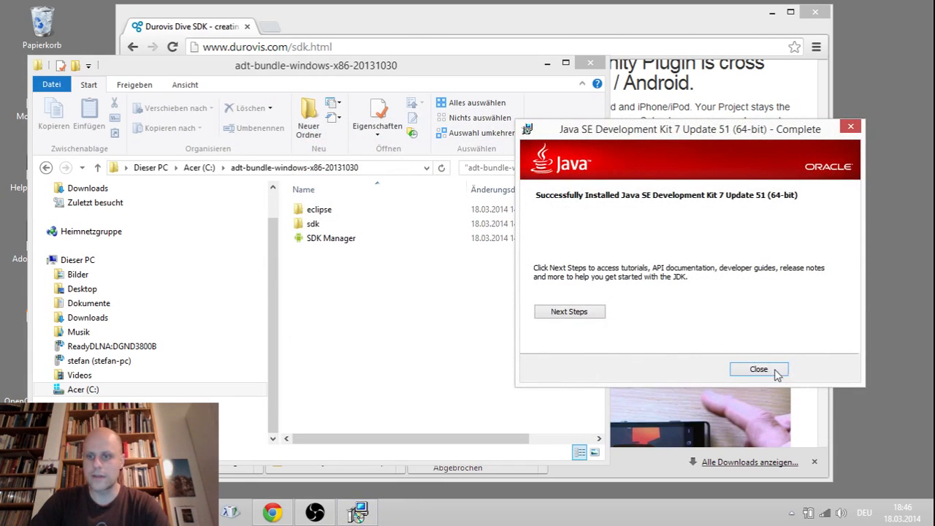
click(776, 372)
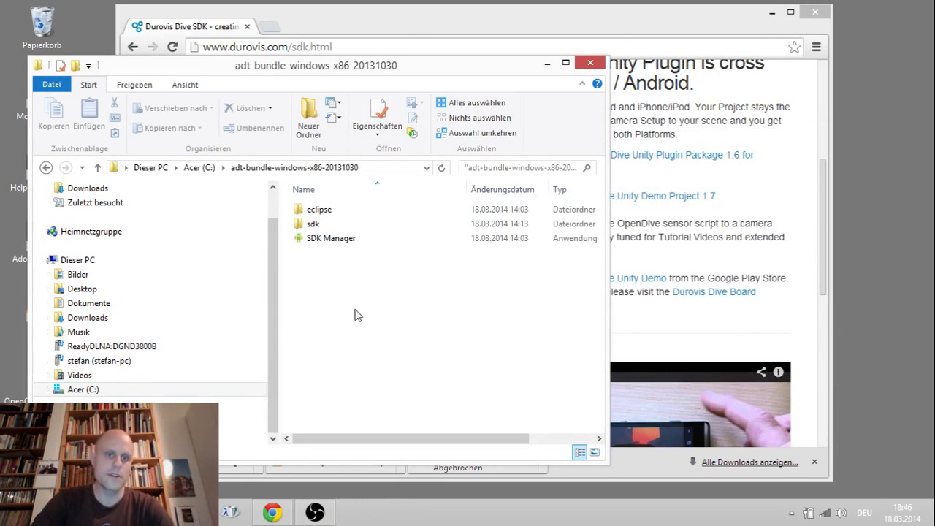
Step: Open a command prompt with cmd, run java and look through its list of options
drag(379, 66, 399, 56)
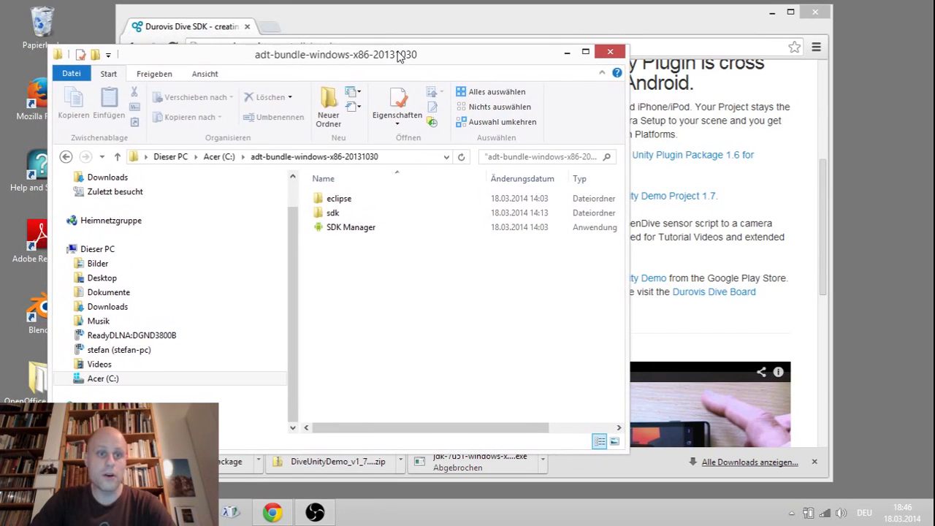
click(16, 512)
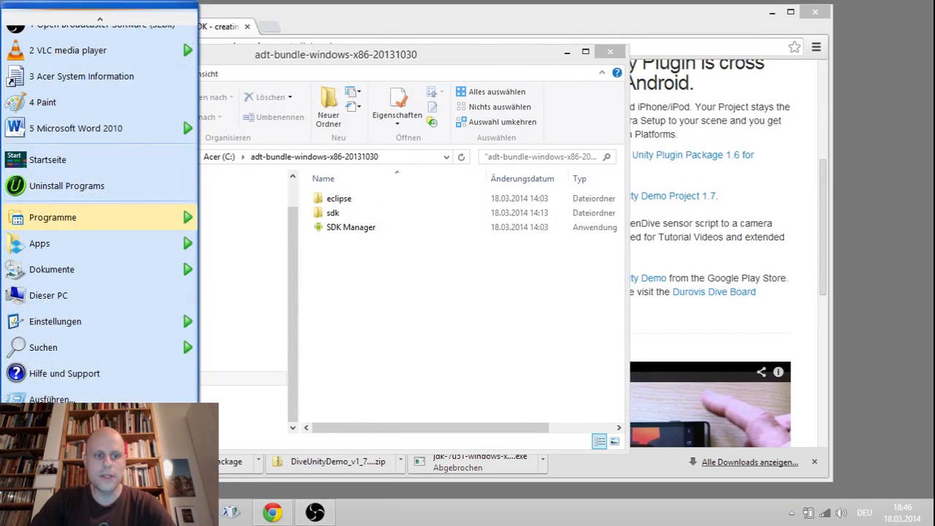
click(65, 404)
key(Return)
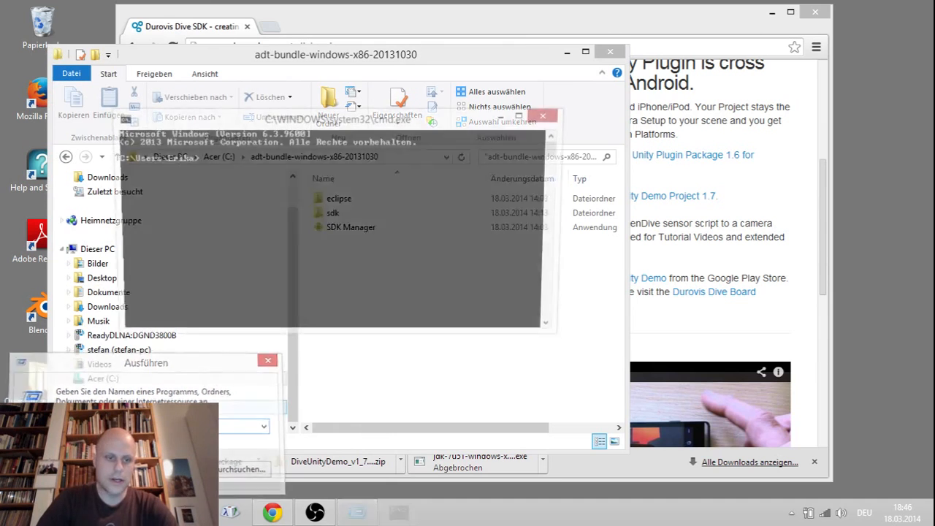
text(java)
key(Return)
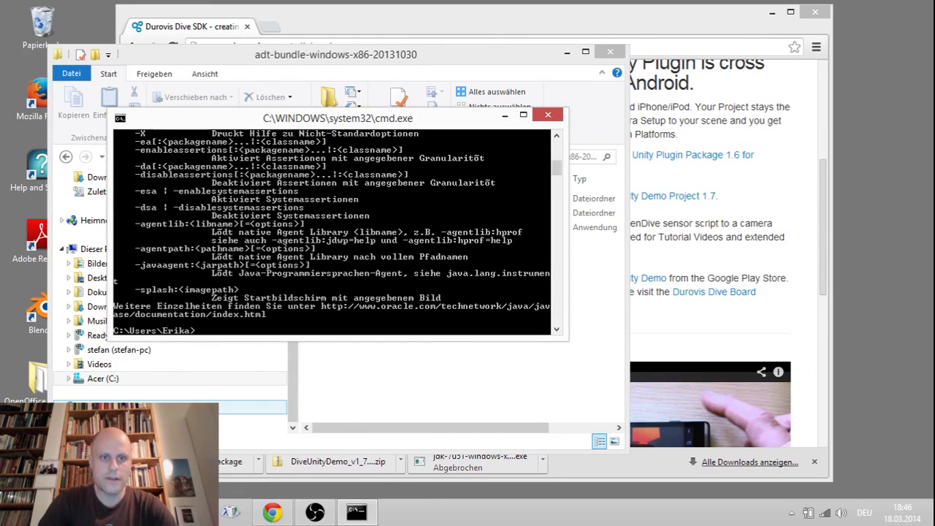
scroll(363, 274, up, 7)
scroll(362, 276, down, 7)
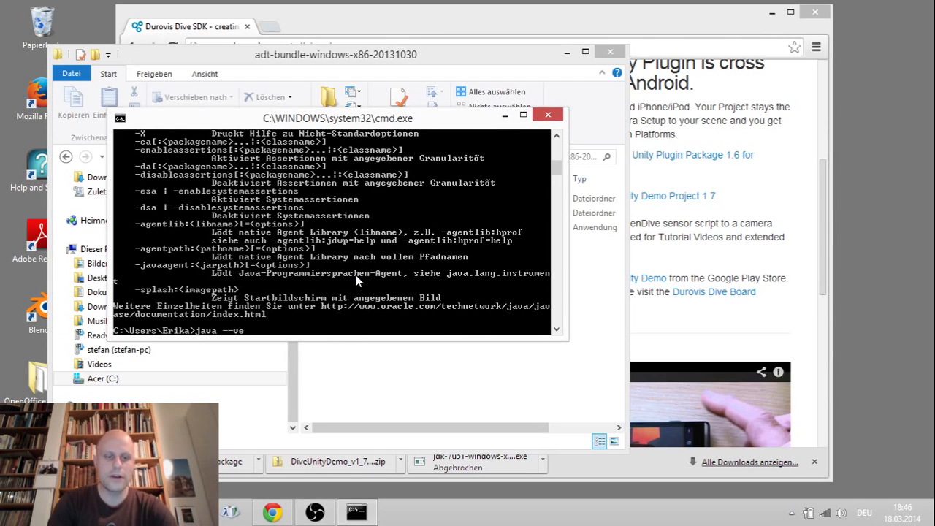
Step: Check the installed Java version by running java --version, followed by java -version
key(Return)
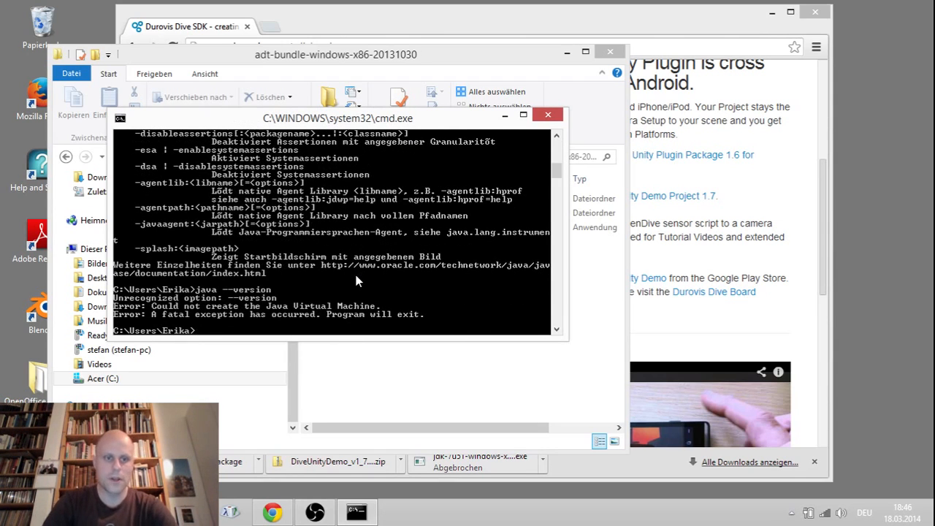
key(Up)
key(Left)
key(Left)
key(Left)
key(Left)
key(Left)
key(Left)
key(Left)
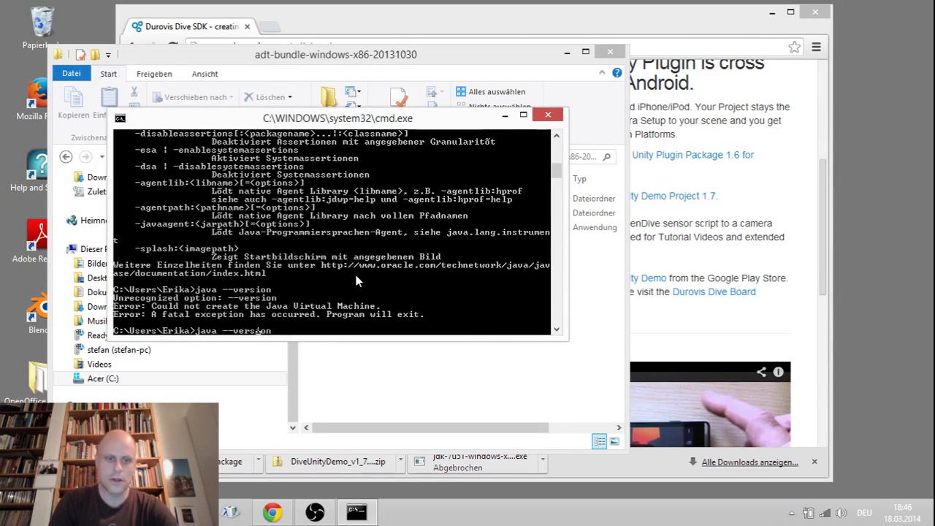
key(BackSpace)
key(Return)
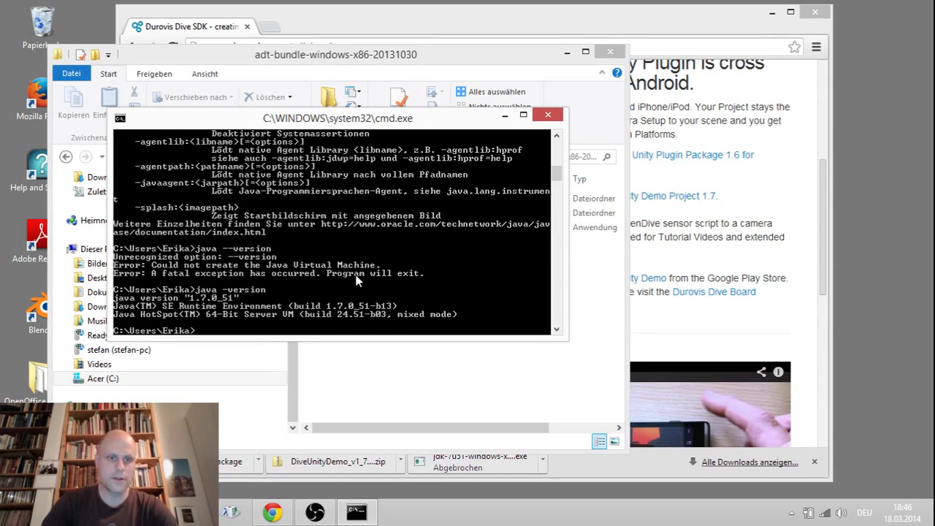
Step: Test whether the Java compiler can be found by running javac, and minimise the command prompt
right_click(433, 130)
click(506, 119)
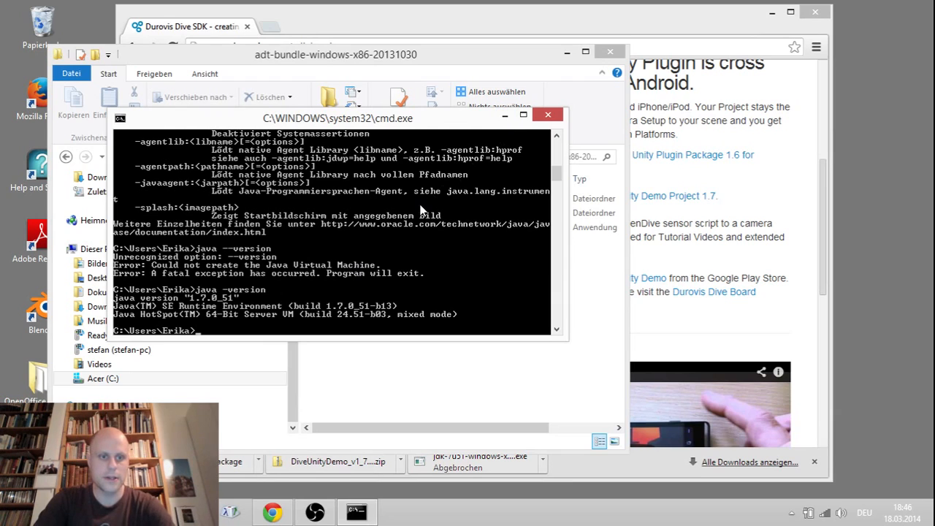
text(java)
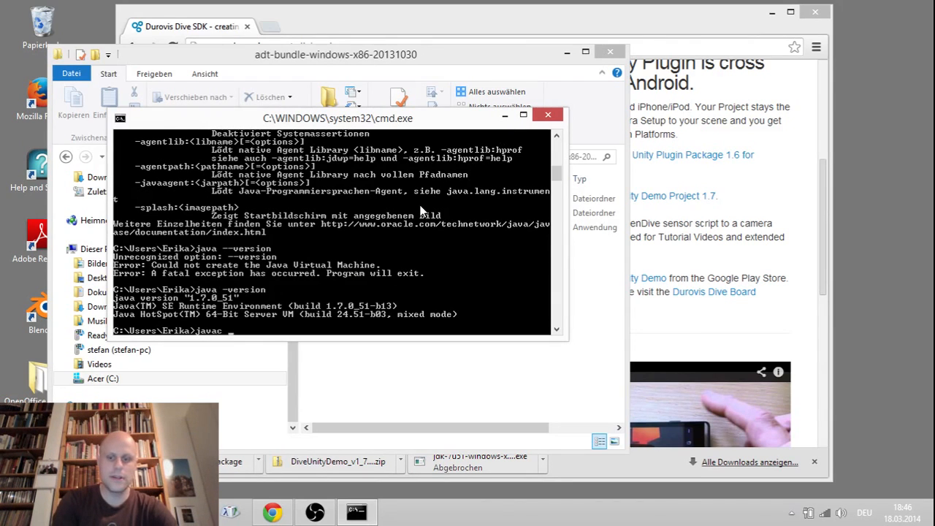
text(c)
key(Return)
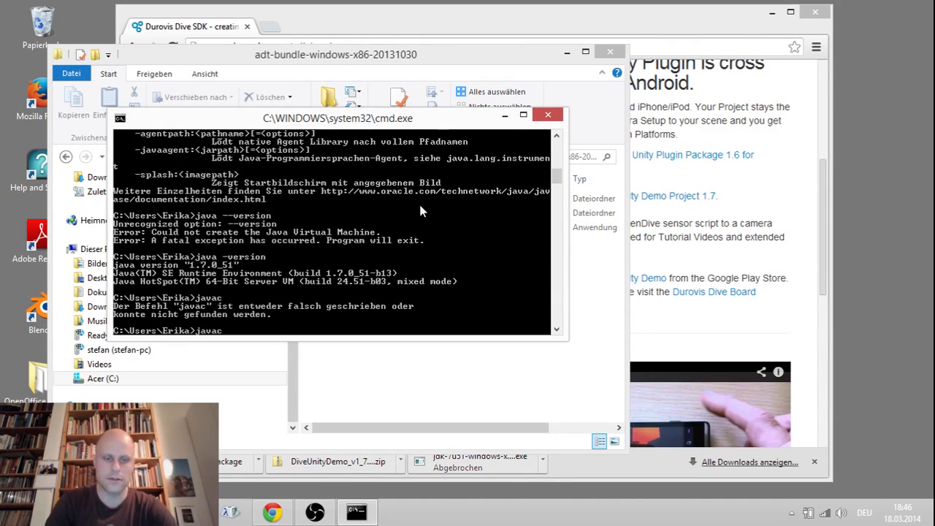
click(506, 118)
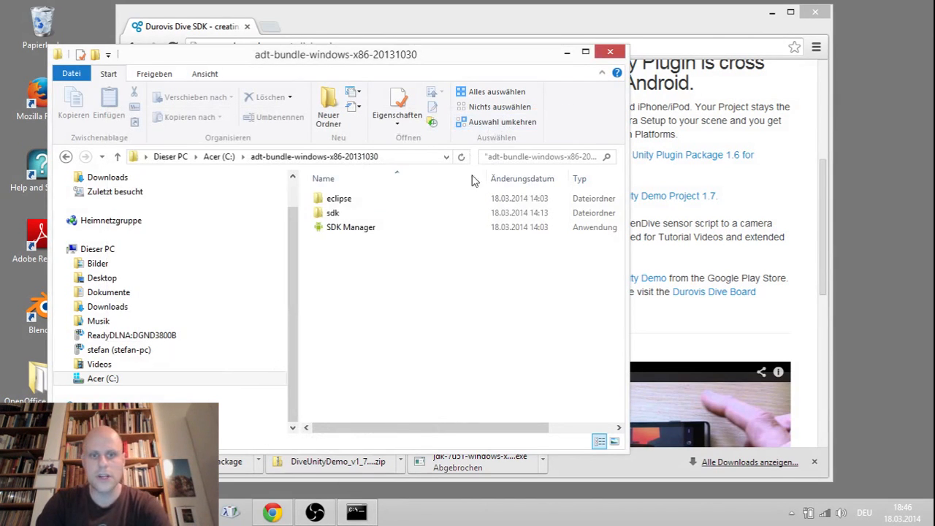
Step: Show the root of drive C: in the file window and open the environment variables from the advanced system settings
click(358, 232)
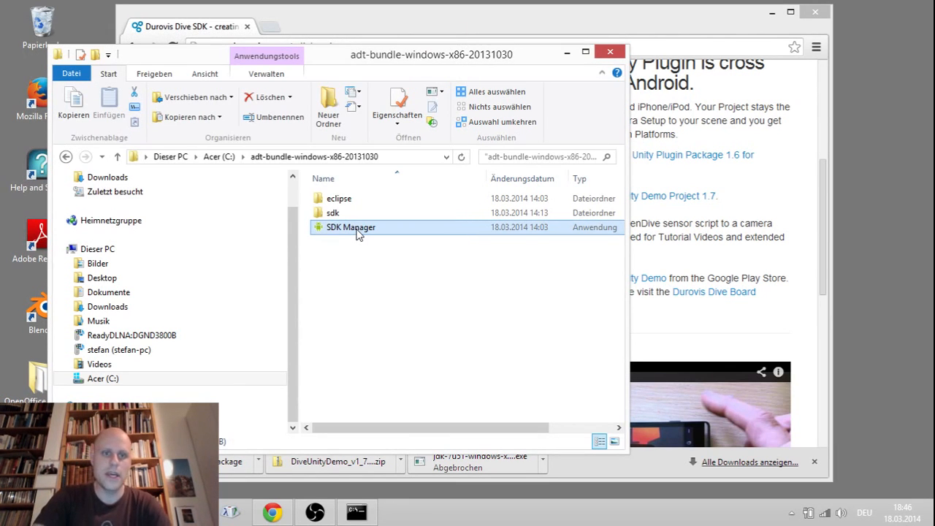
click(229, 158)
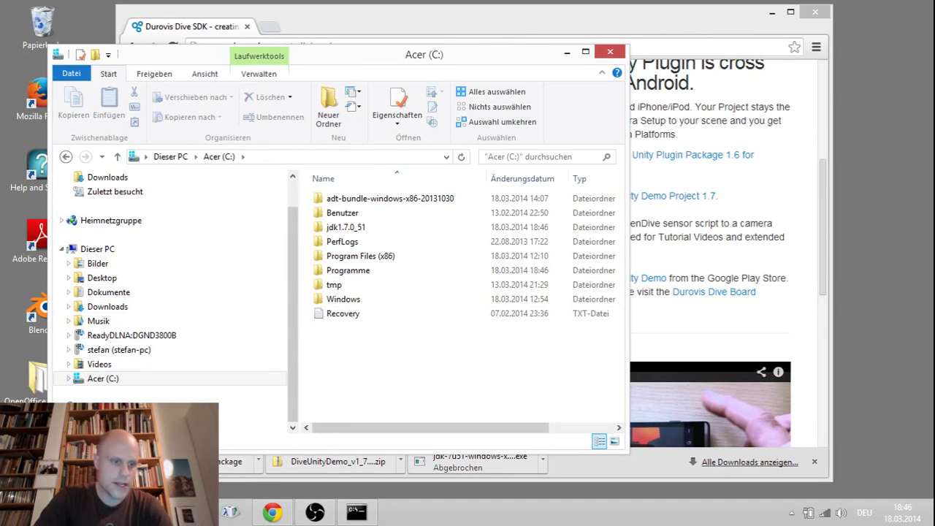
click(19, 512)
mouse_move(175, 330)
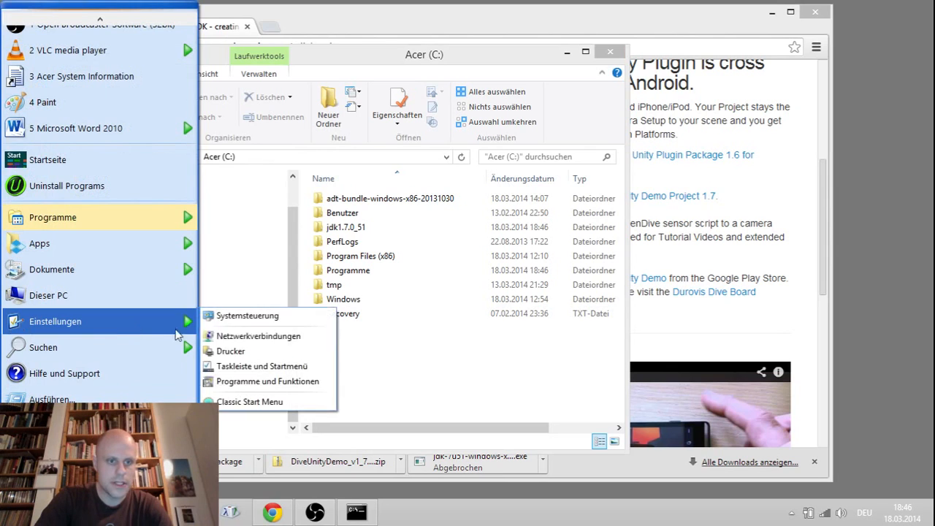
click(289, 320)
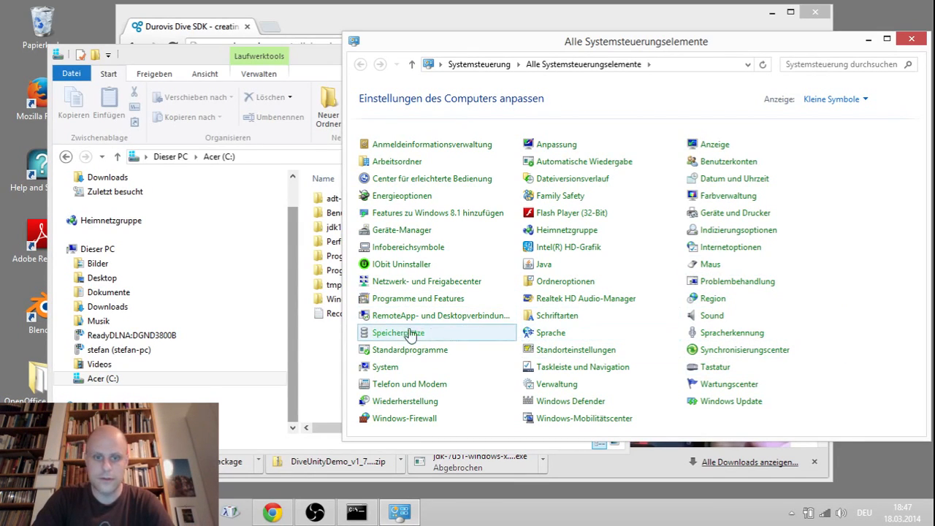
click(385, 367)
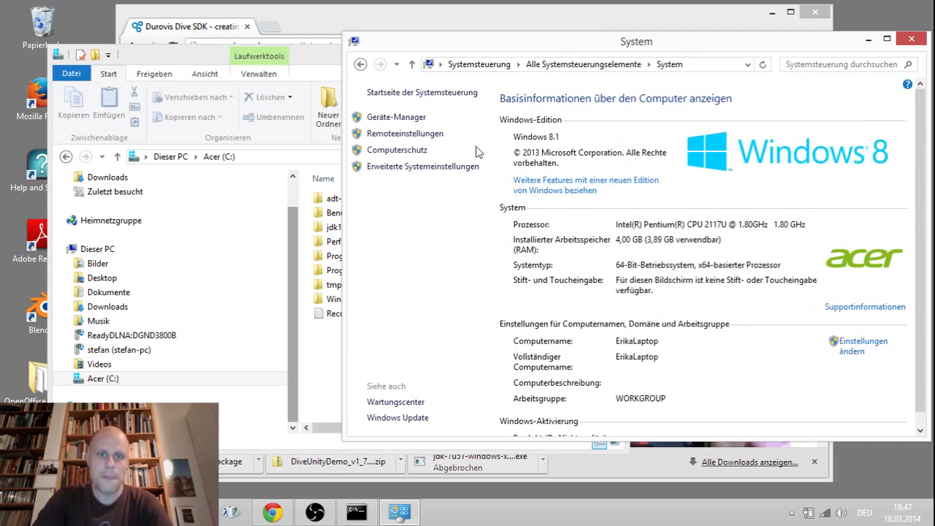
click(406, 166)
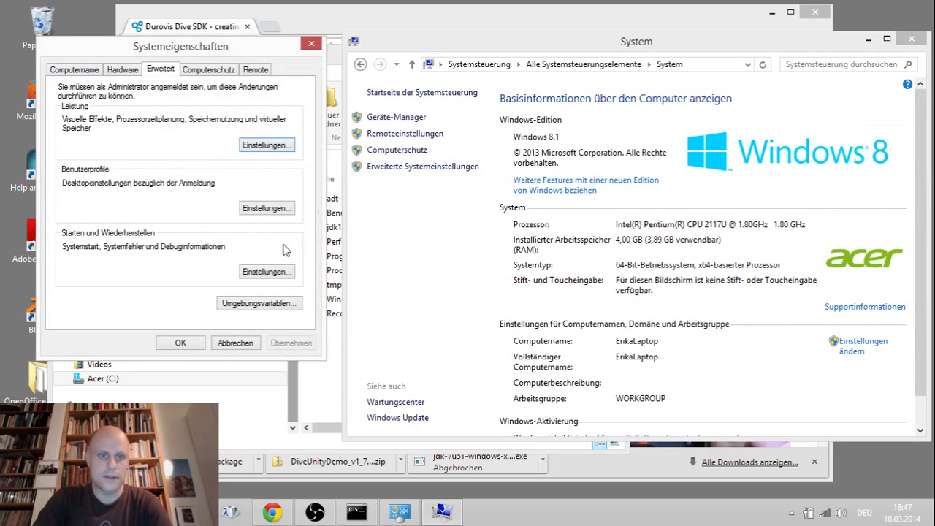
click(252, 309)
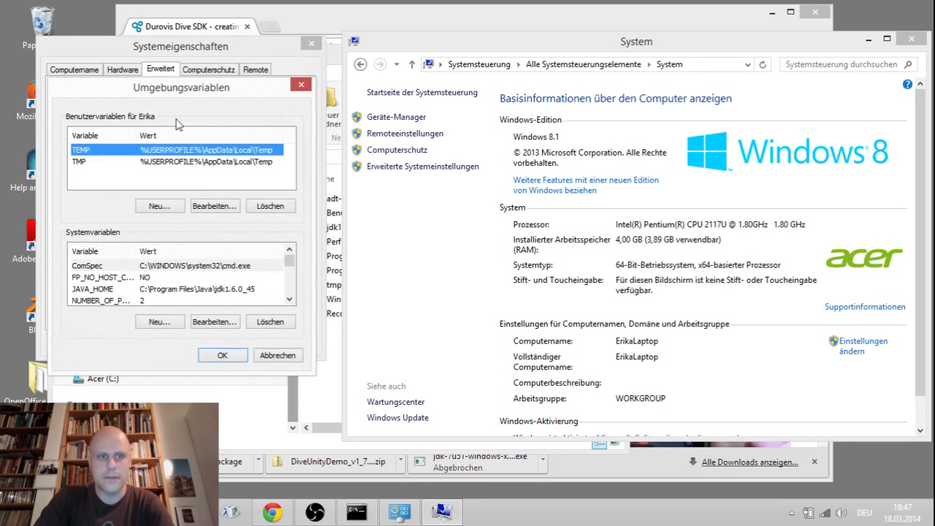
Step: Start a new system variable named JAVA_HOME and copy the path of the jdk1.7.0_51 folder on drive C:
click(159, 322)
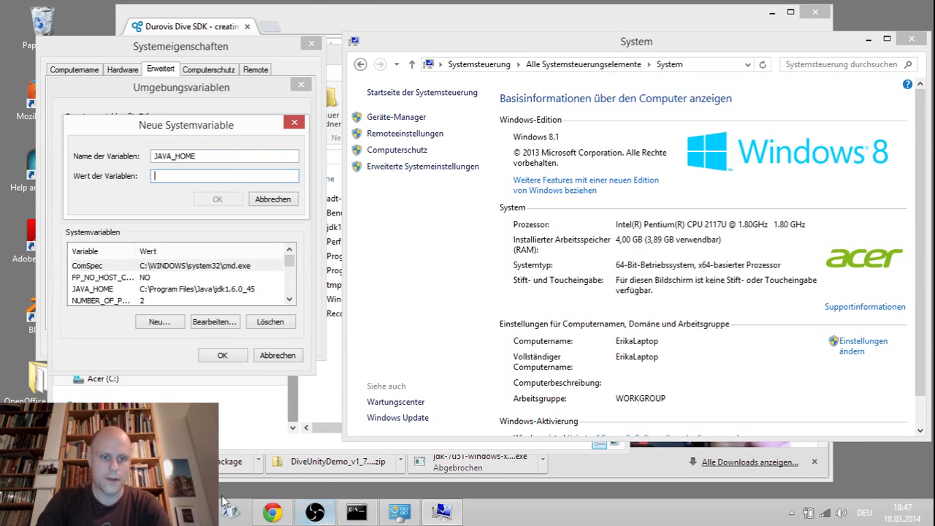
drag(498, 48, 560, 146)
click(438, 58)
drag(438, 58, 770, 79)
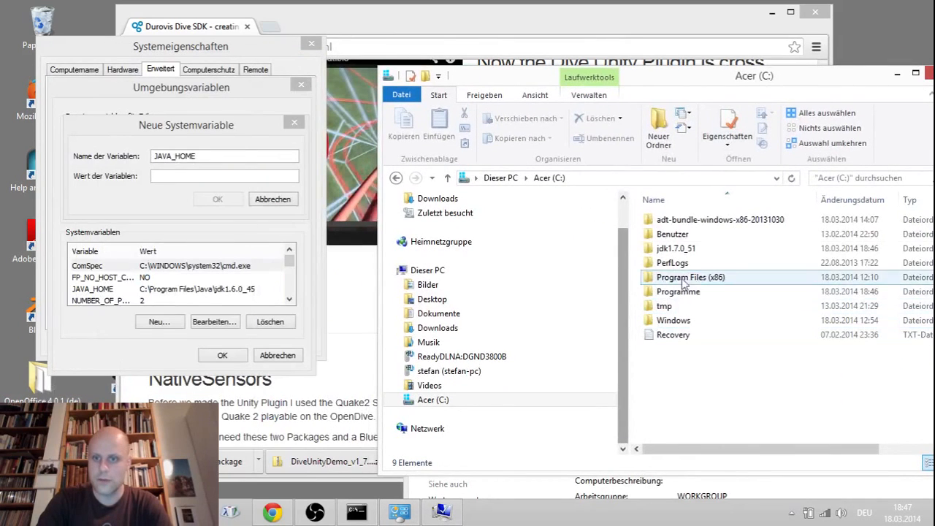
click(673, 249)
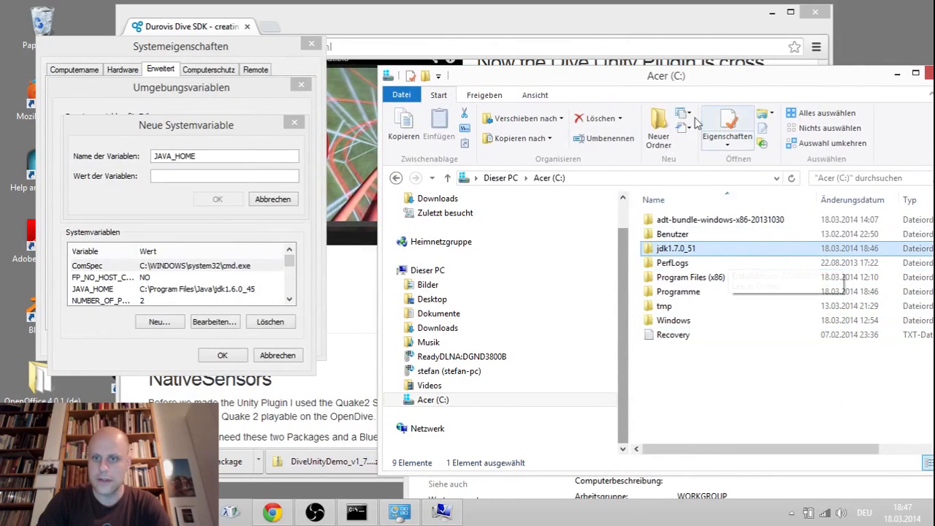
double_click(674, 249)
click(650, 178)
key(ctrl+c)
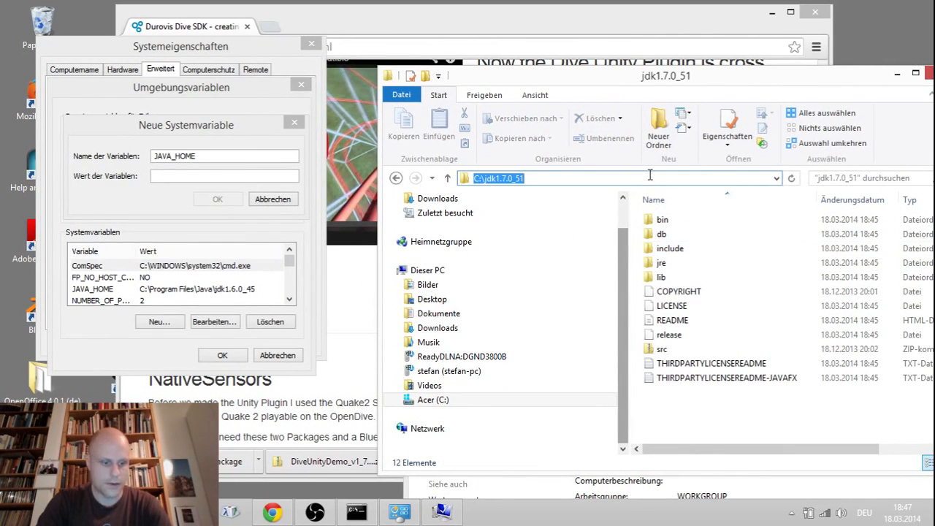
Step: Set the JAVA_HOME value to C:\jdk1.7.0_51, save the environment variables and close the system properties
click(189, 176)
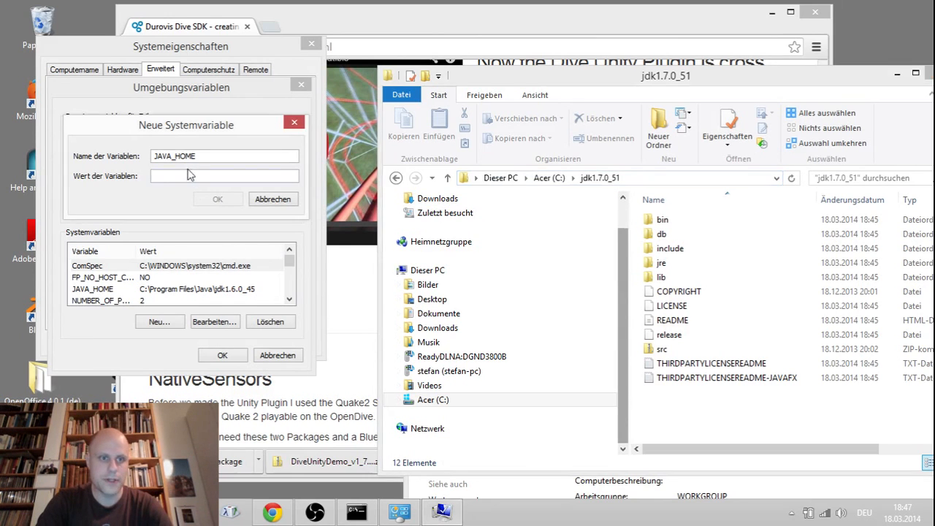
key(ctrl+v)
click(235, 205)
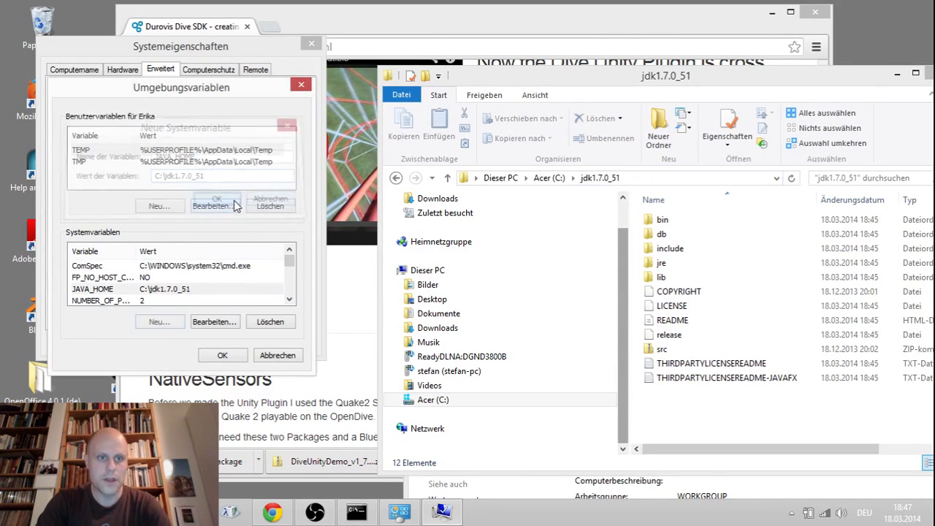
click(222, 355)
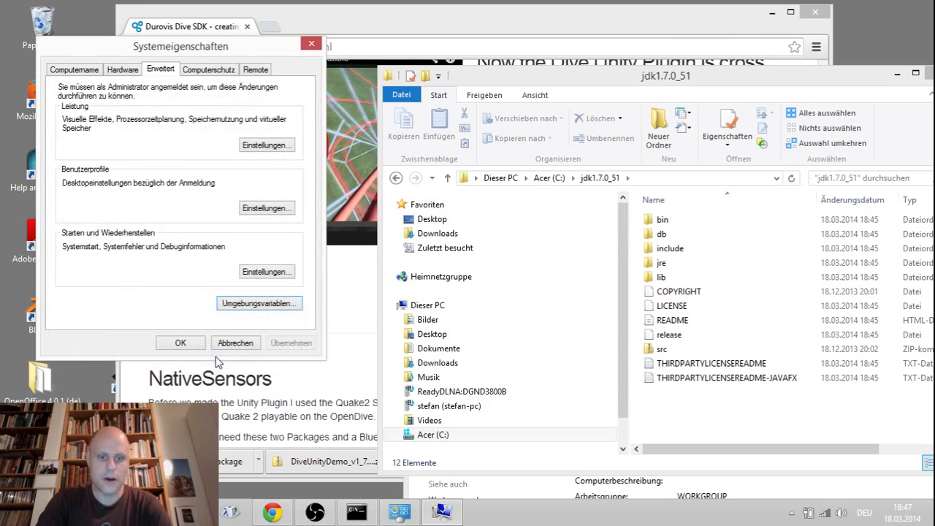
click(311, 43)
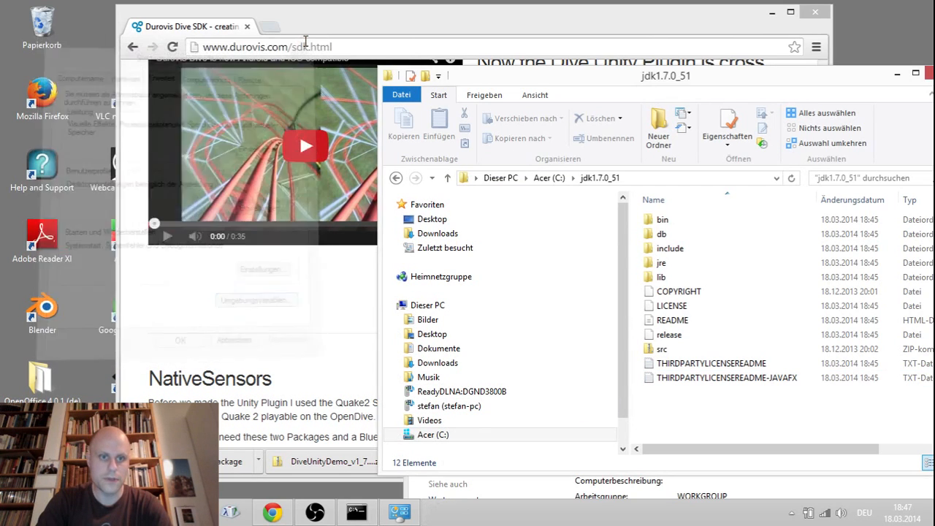
drag(618, 74, 402, 43)
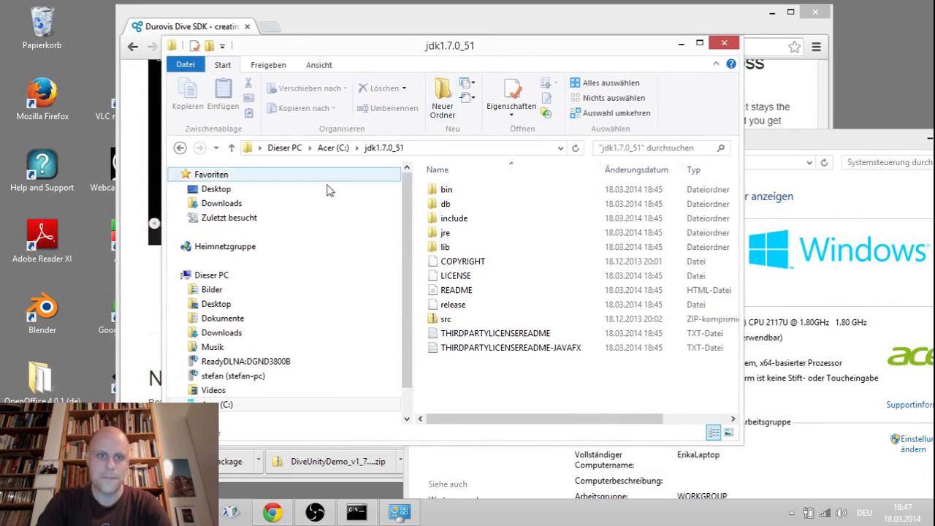
click(225, 405)
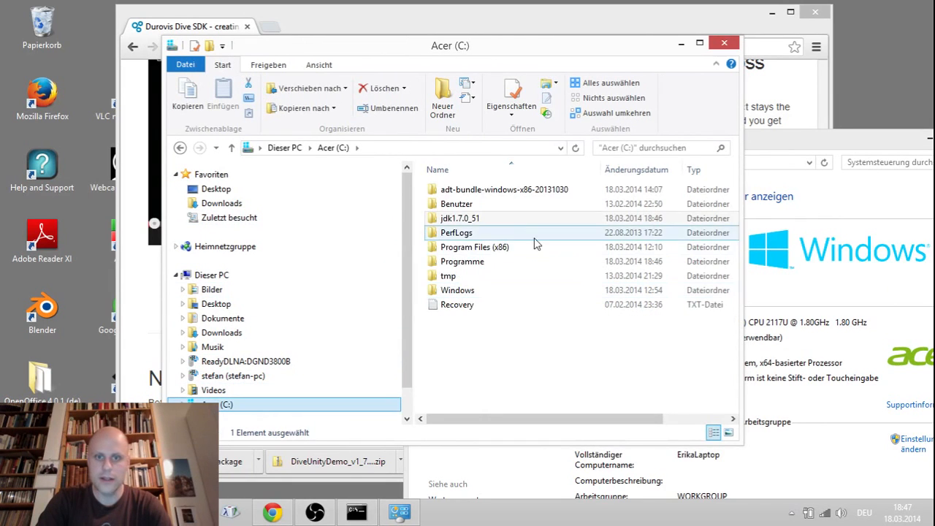
double_click(509, 191)
click(475, 221)
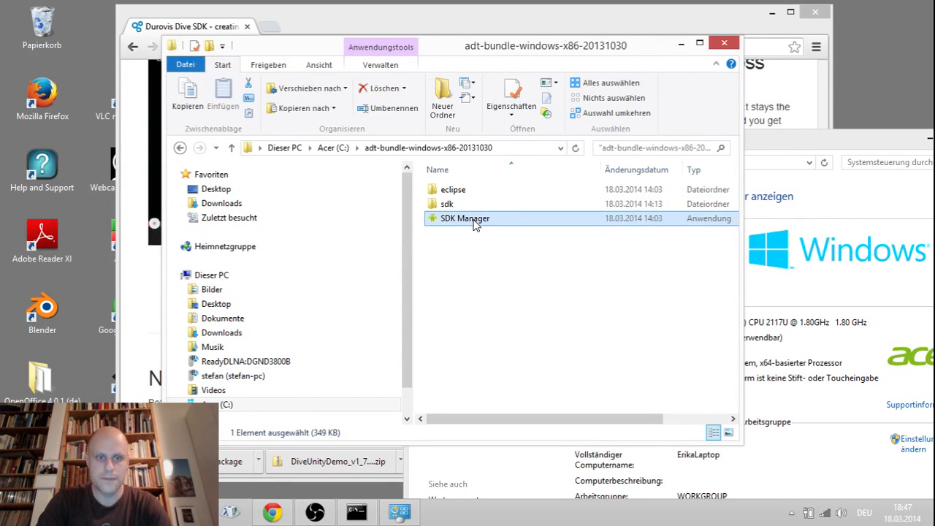
double_click(473, 223)
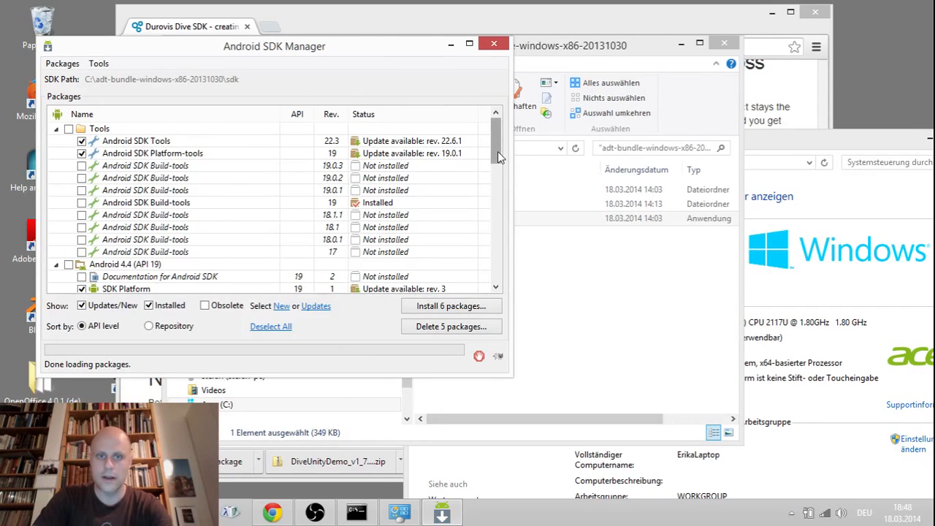
drag(498, 151, 482, 106)
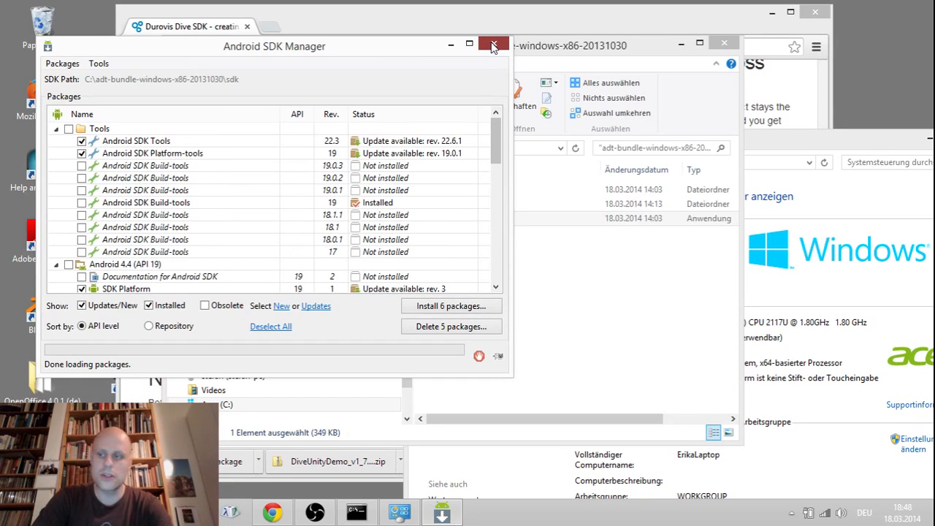
click(493, 46)
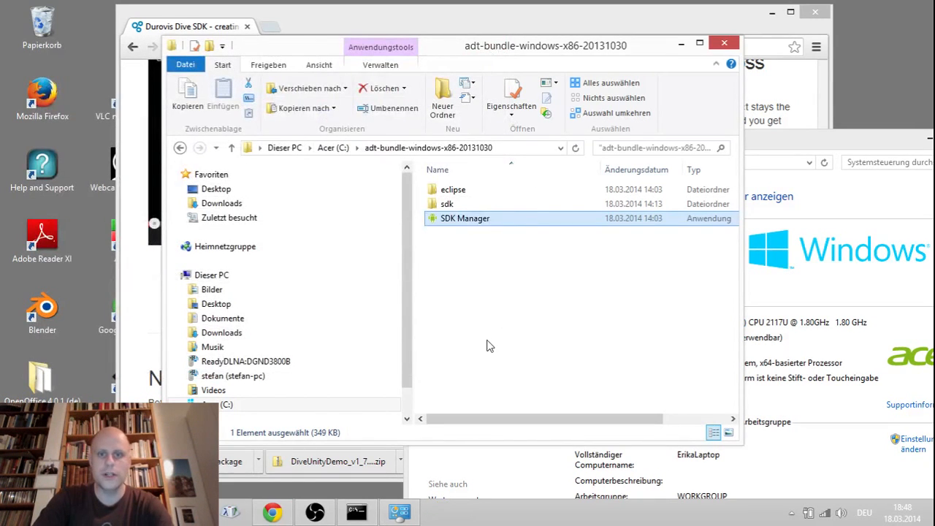
Step: Look through the sdk\tools folder of the ADT bundle and run the monitor batch file
click(467, 277)
double_click(447, 204)
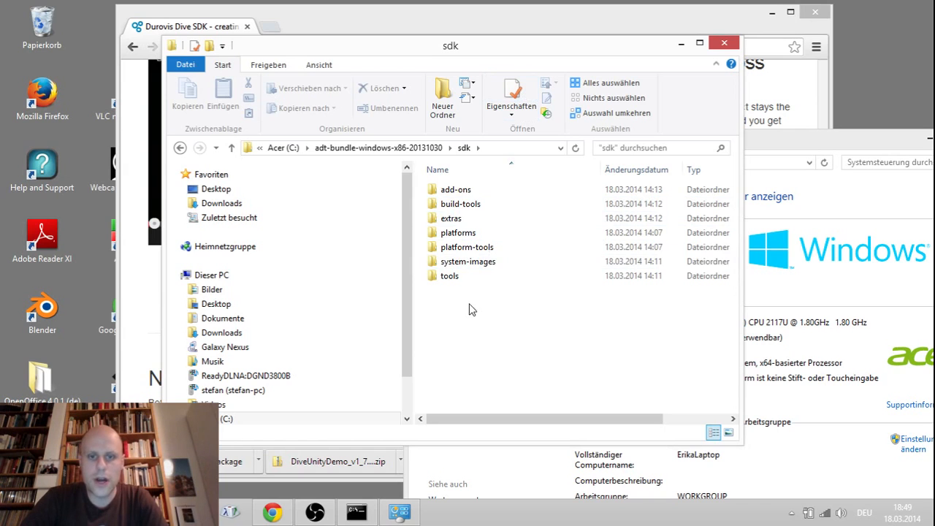
click(452, 279)
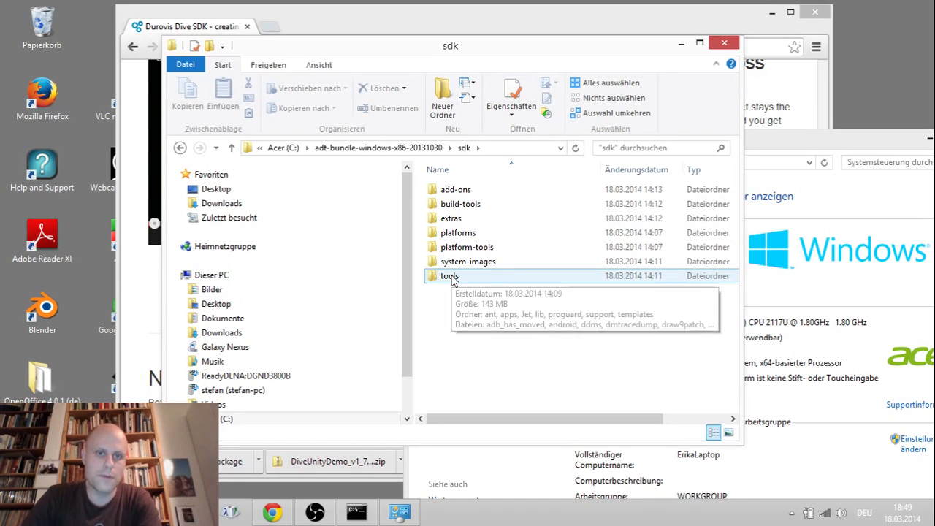
click(453, 279)
double_click(451, 279)
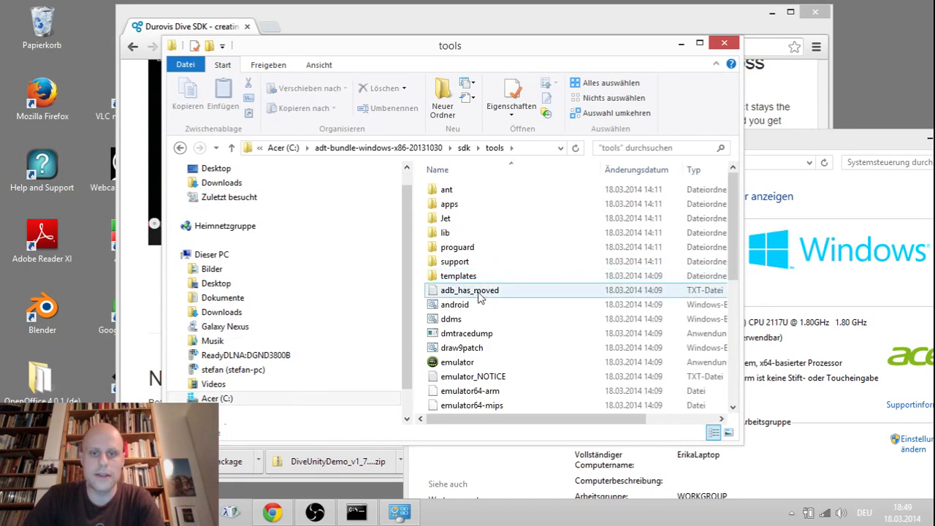
scroll(467, 300, down, 3)
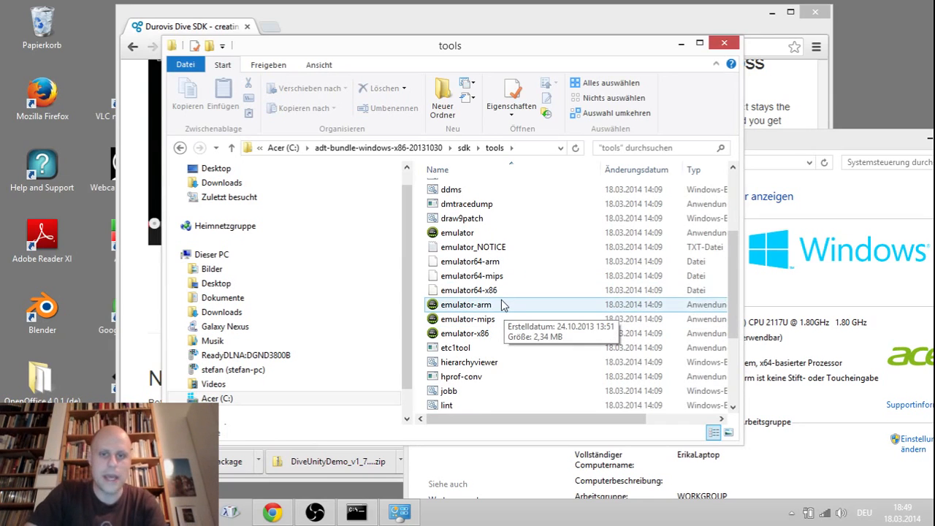
scroll(495, 329, down, 3)
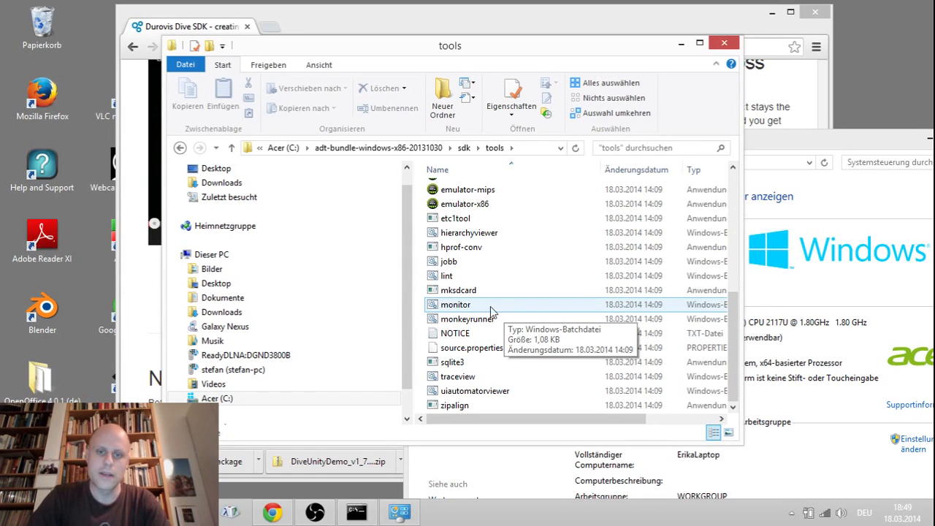
scroll(471, 325, up, 4)
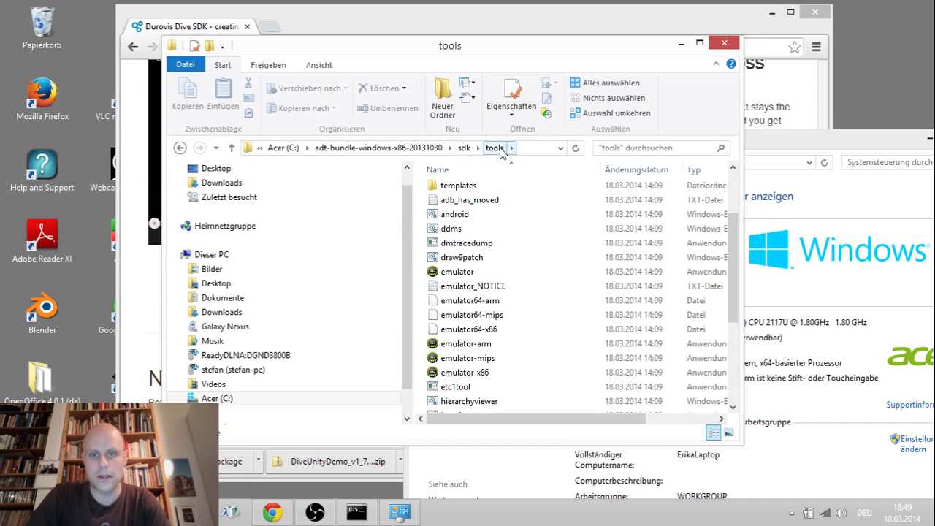
scroll(488, 294, down, 4)
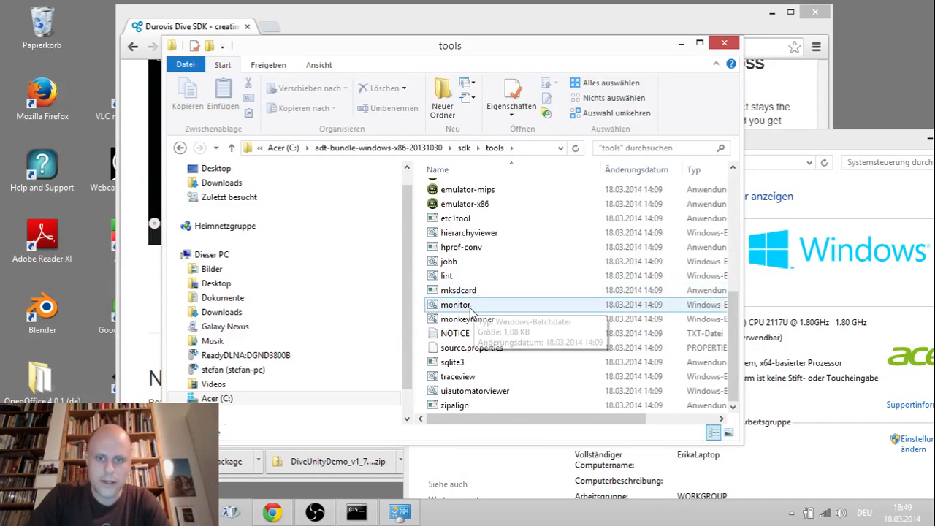
double_click(456, 305)
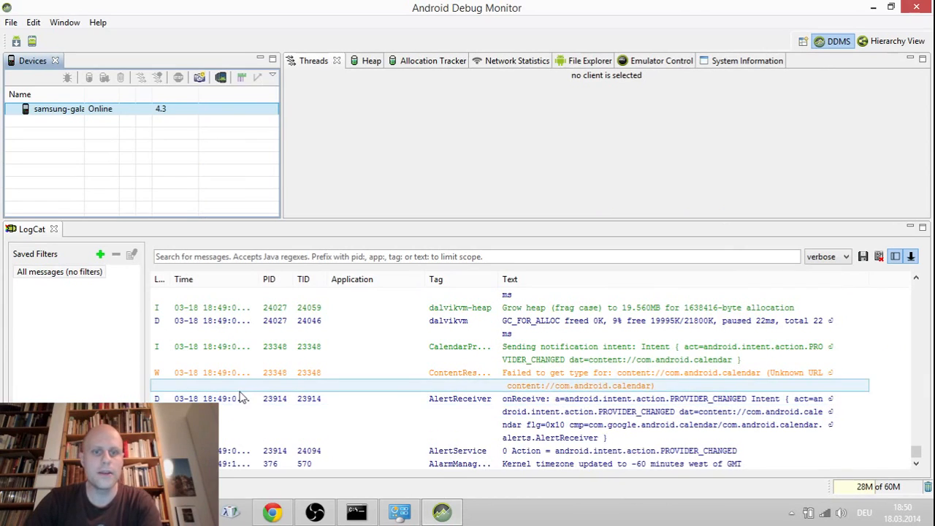
Step: Filter the LogCat messages by "dalv", clear the filter and close the Android Debug Monitor
click(408, 255)
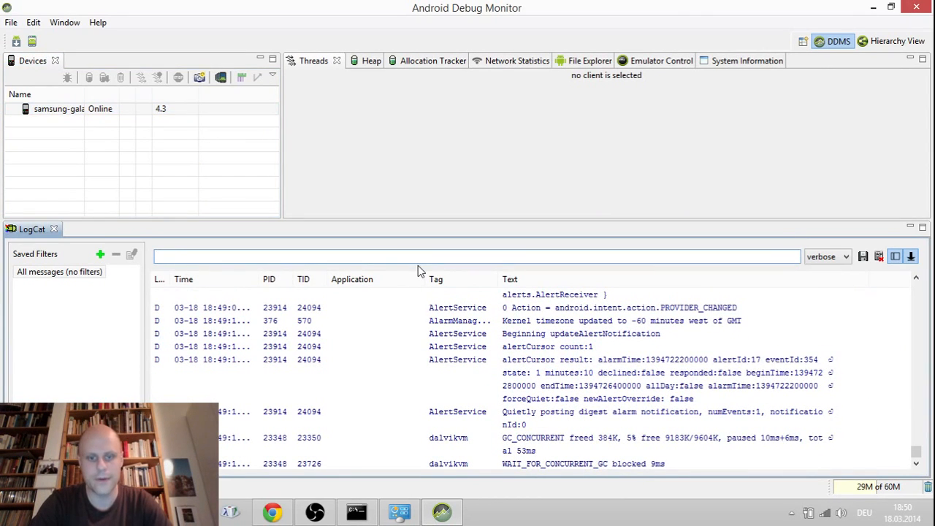
text(dalv)
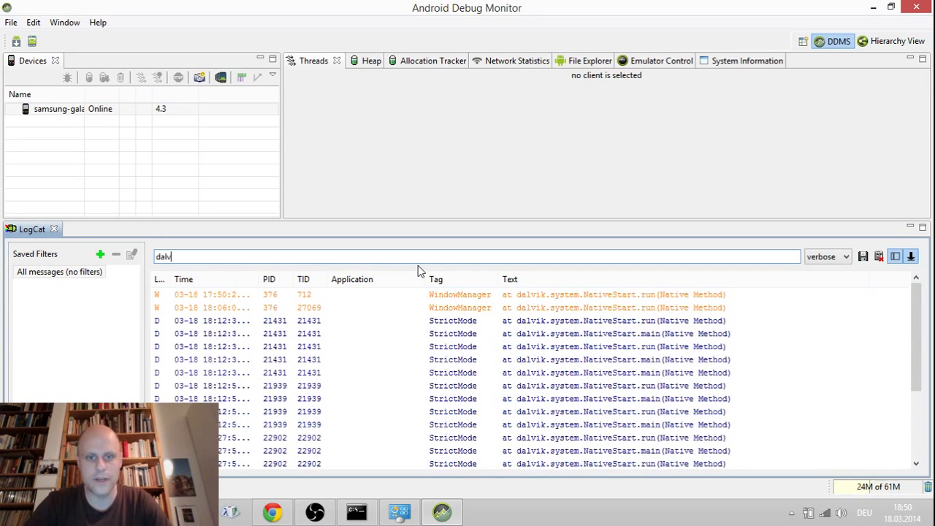
key(BackSpace)
key(BackSpace)
key(BackSpace)
key(BackSpace)
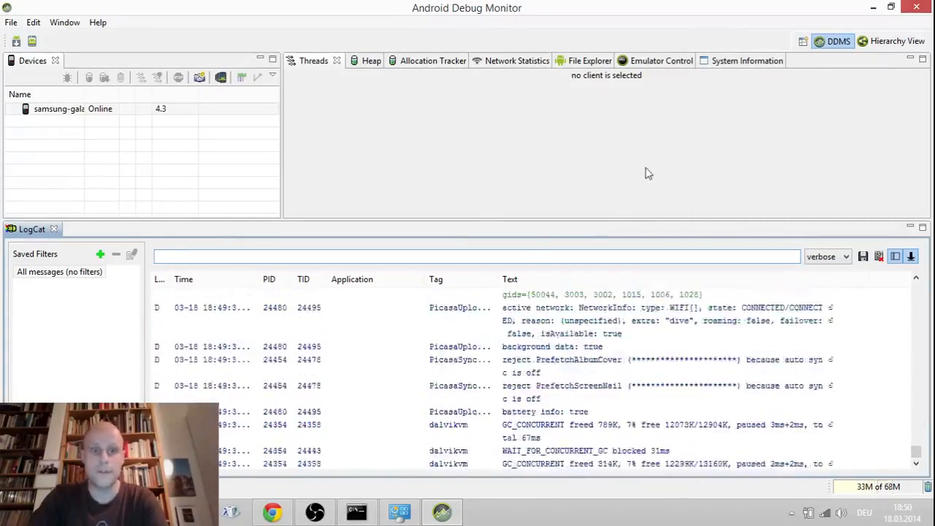
click(923, 8)
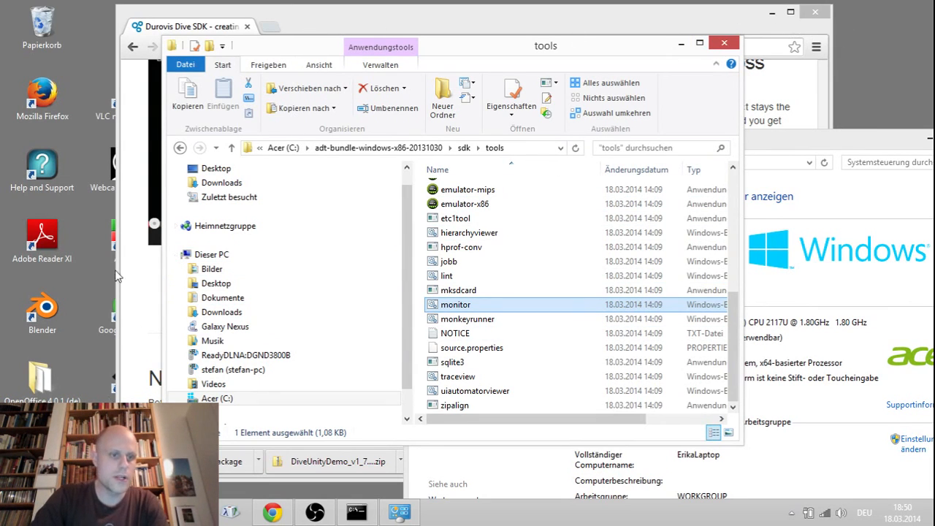
Step: Narrow the browser window and move the file window aside, and take a brief look at the Documents folder
drag(117, 391, 443, 408)
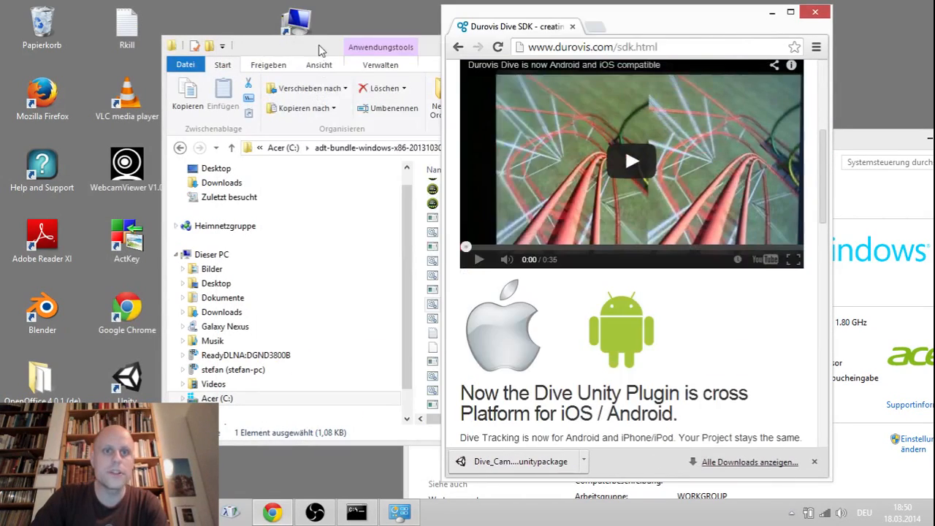
drag(319, 49, 214, 23)
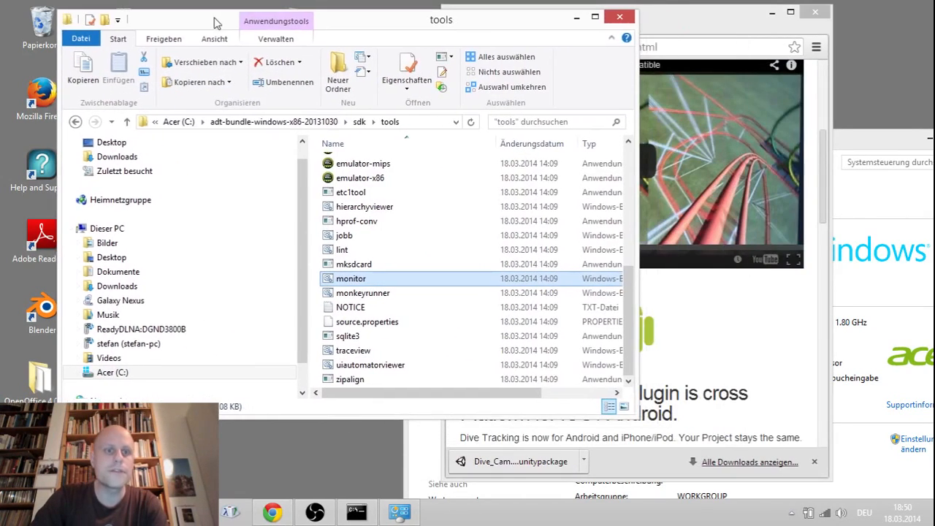
click(116, 272)
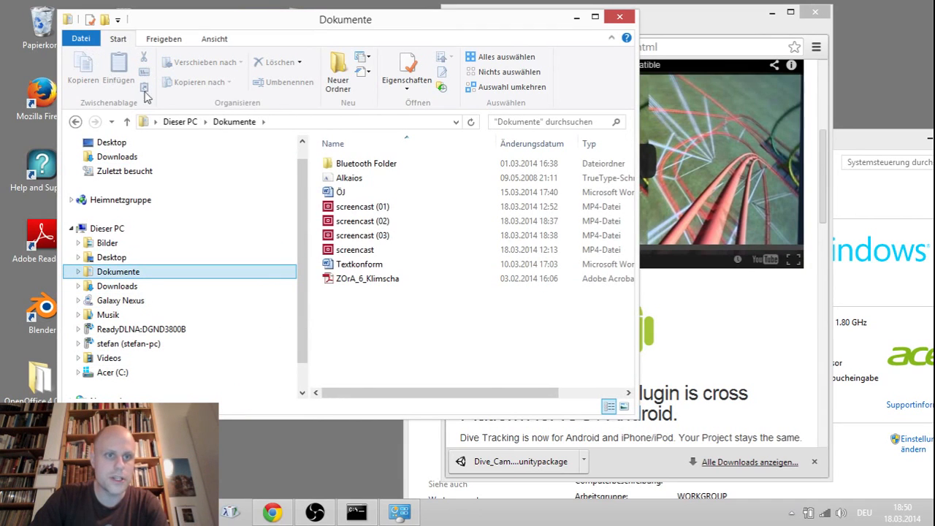
click(75, 122)
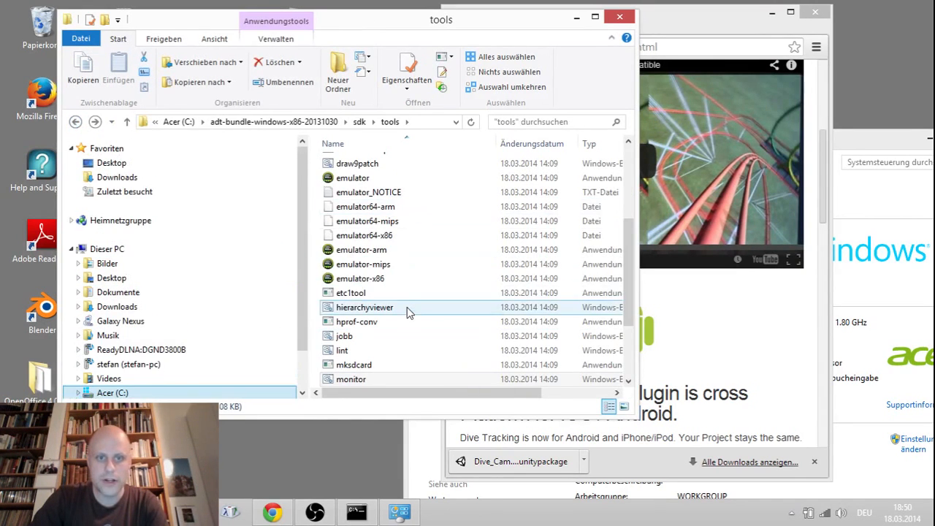
Step: Extract the DiveUnityDemo folder from the downloaded DiveUnityDemo_v1_7 archive into the Documents folder and show that folder
click(117, 178)
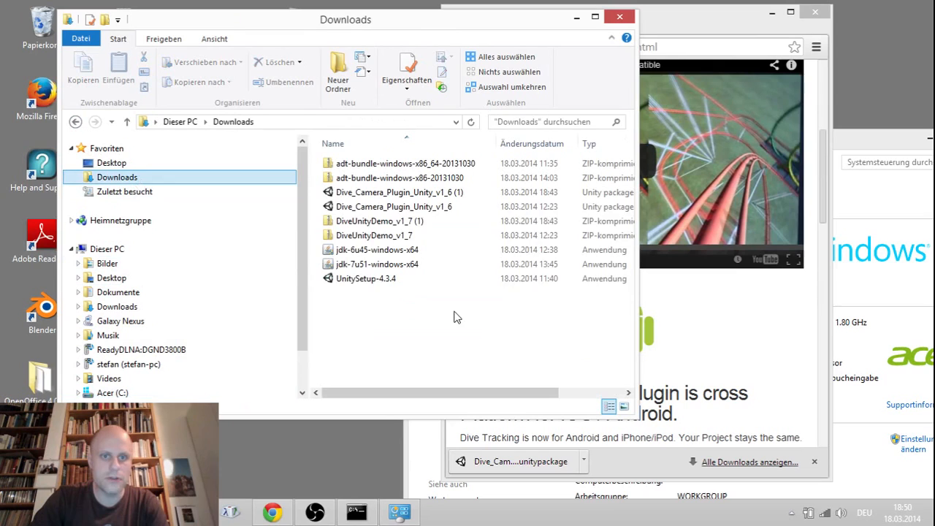
double_click(380, 237)
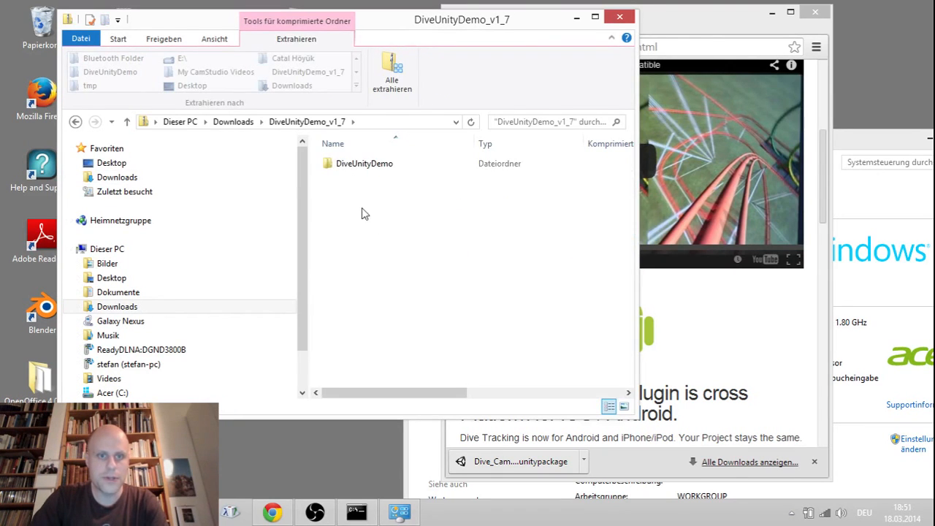
drag(358, 167, 127, 295)
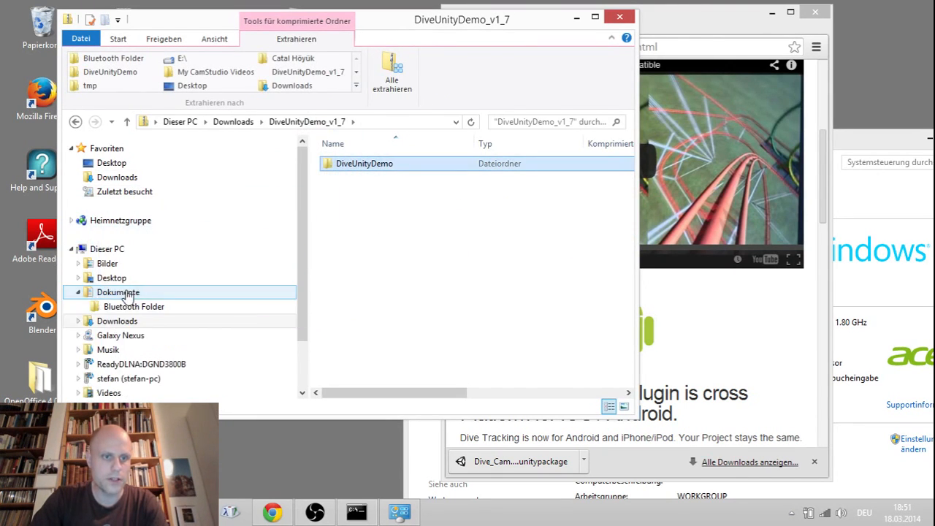
click(127, 293)
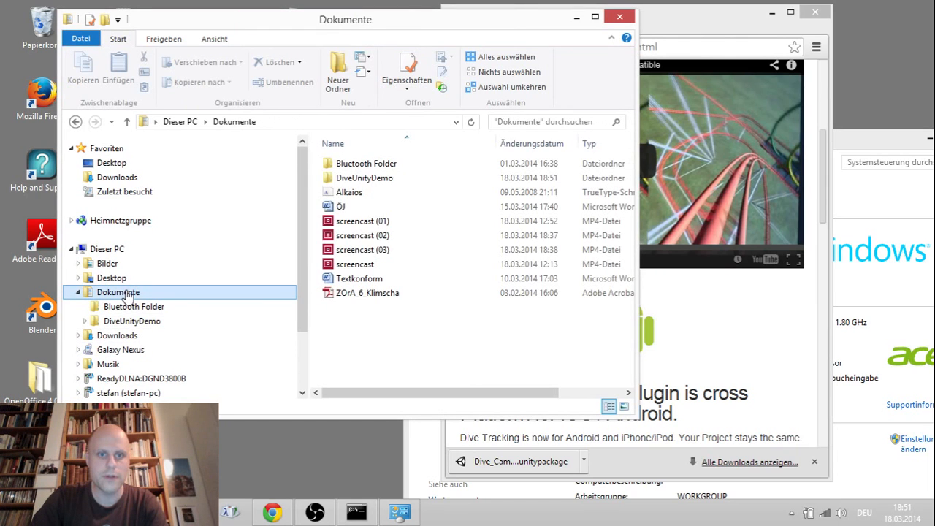
click(465, 336)
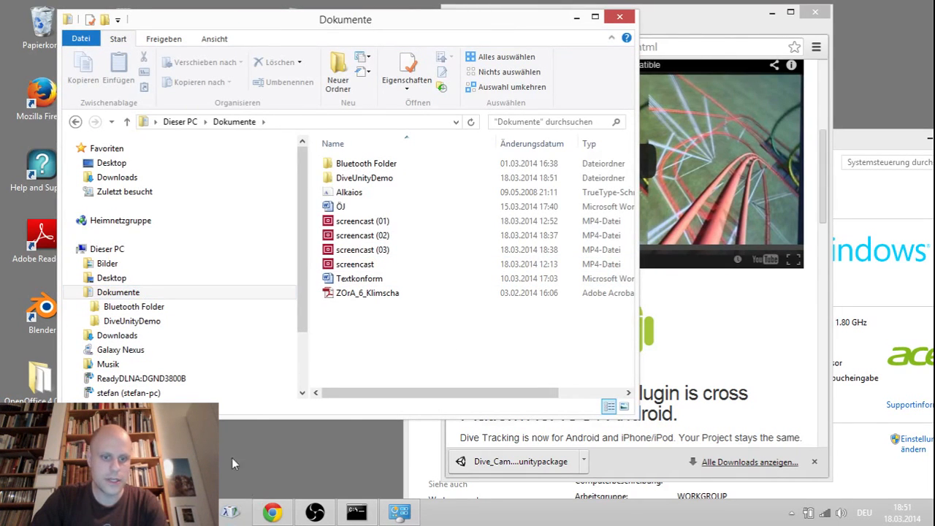
Step: Try to launch Unity from the desktop, moving the file window out of the way and dismissing the display driver notification
drag(212, 21, 398, 57)
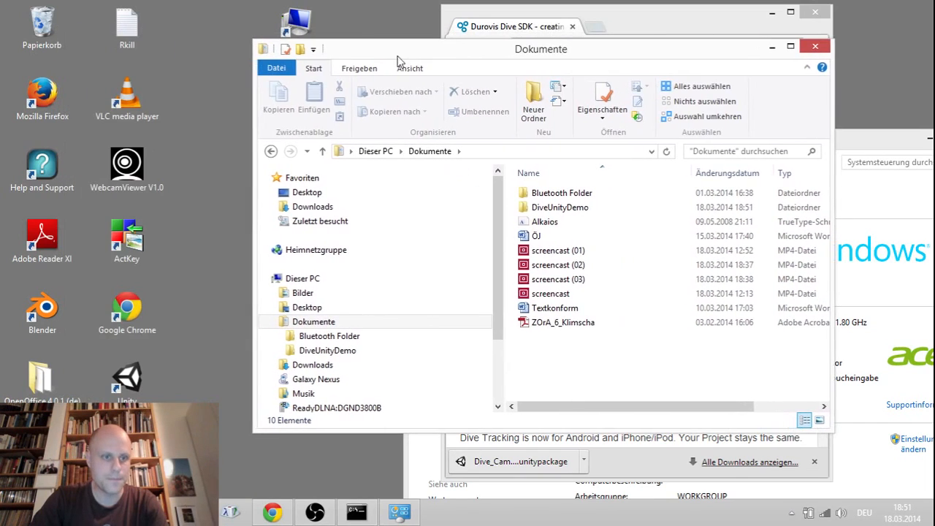
double_click(133, 390)
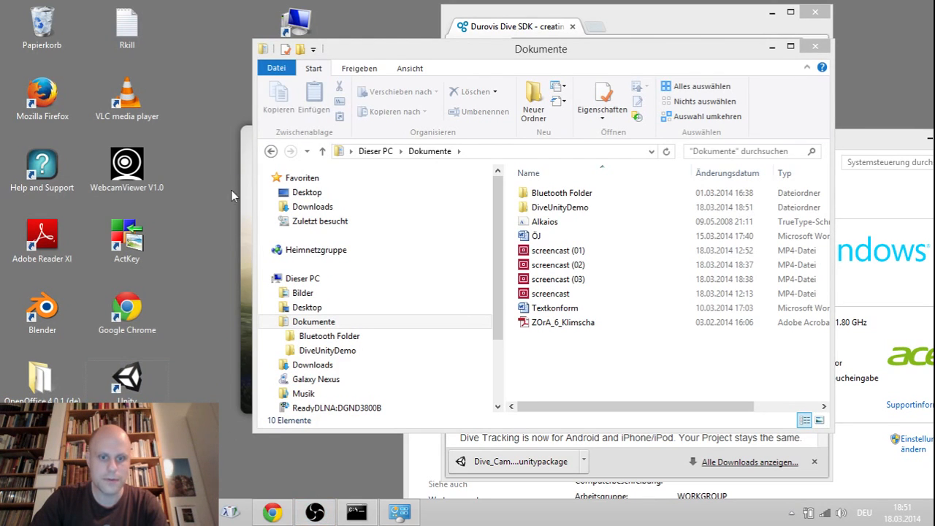
drag(321, 49, 554, 71)
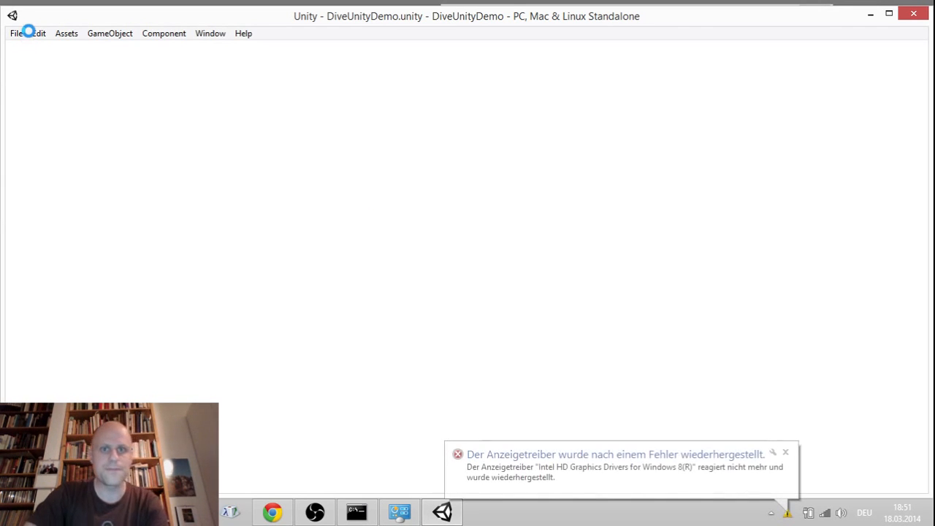
click(785, 452)
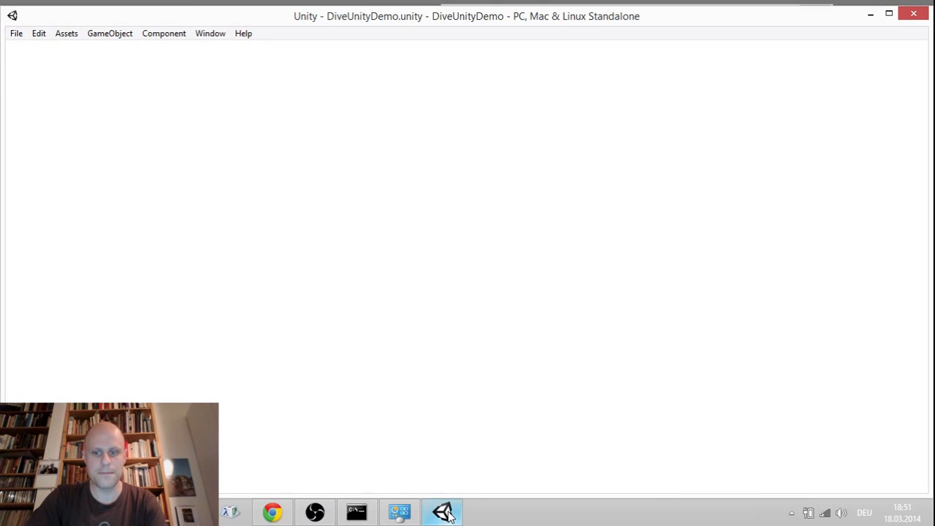
Step: End the inactive Unity Editor process through Task Manager and close Task Manager
mouse_move(446, 512)
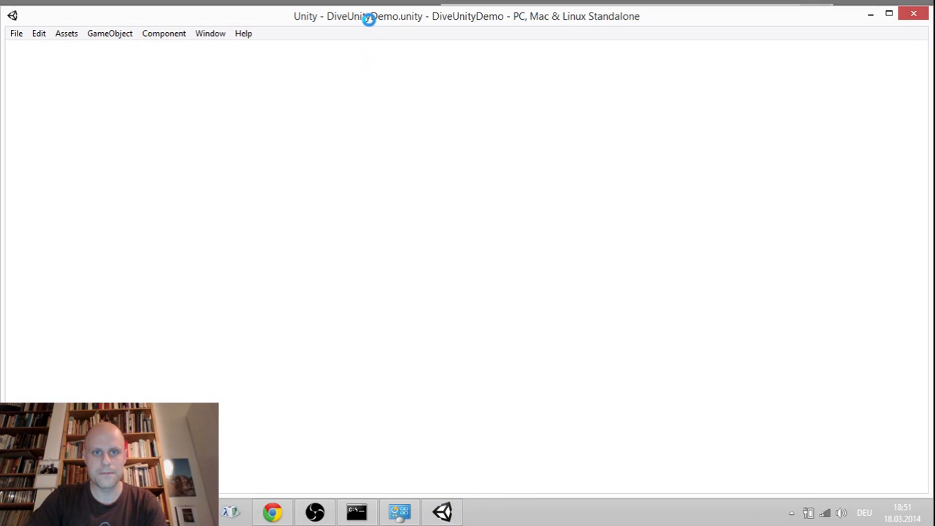
right_click(509, 517)
click(562, 466)
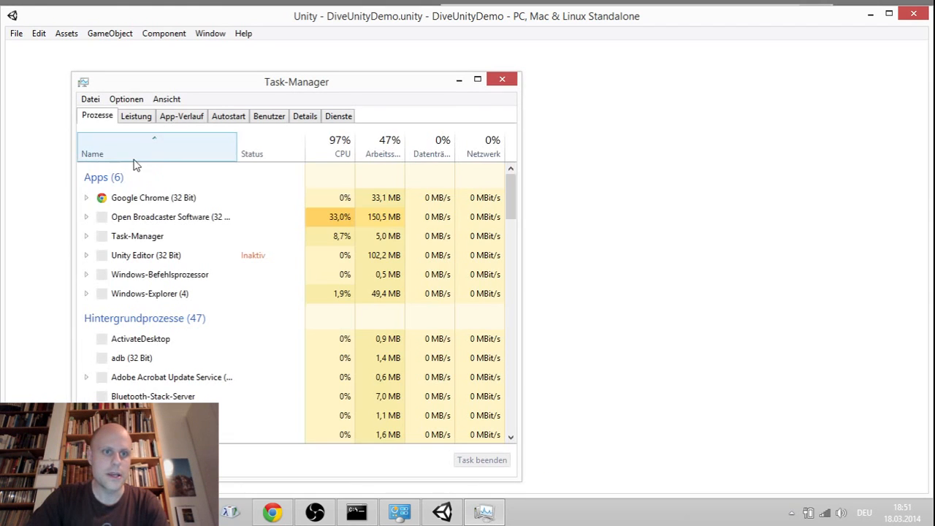
right_click(129, 258)
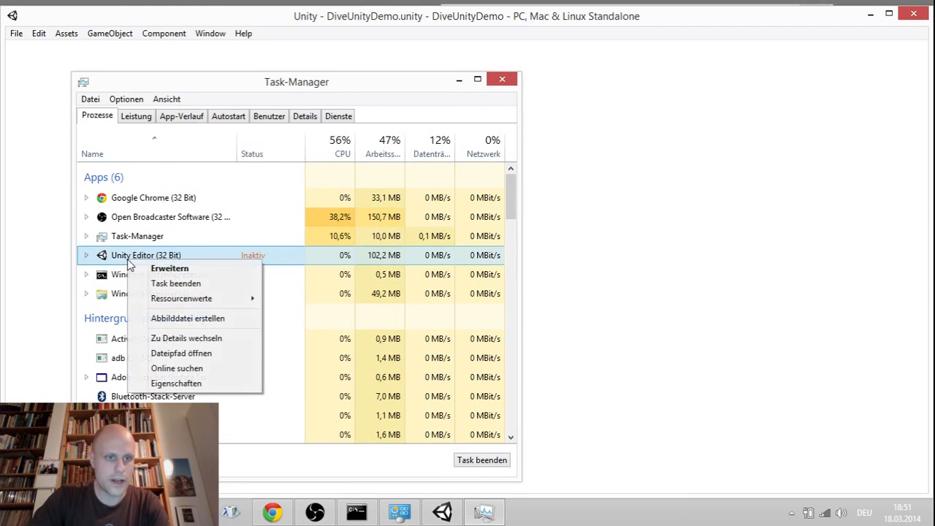
click(176, 284)
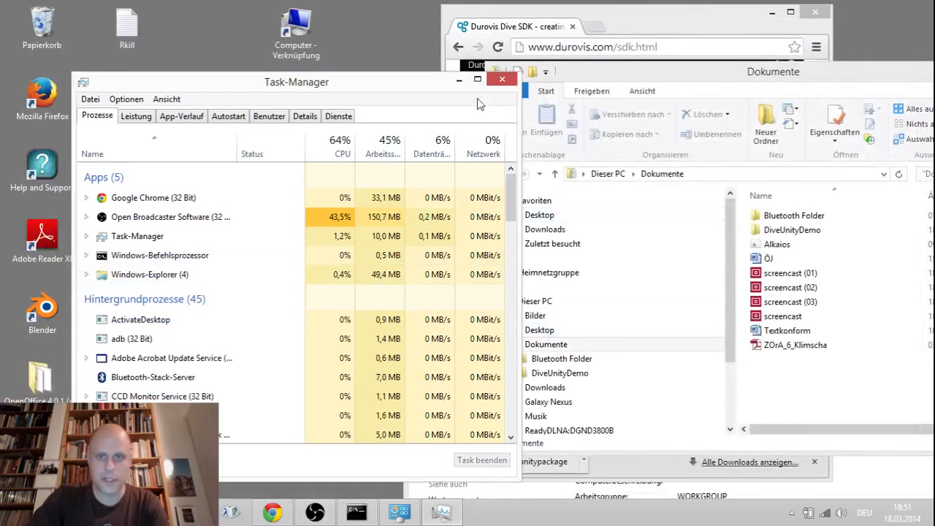
click(501, 80)
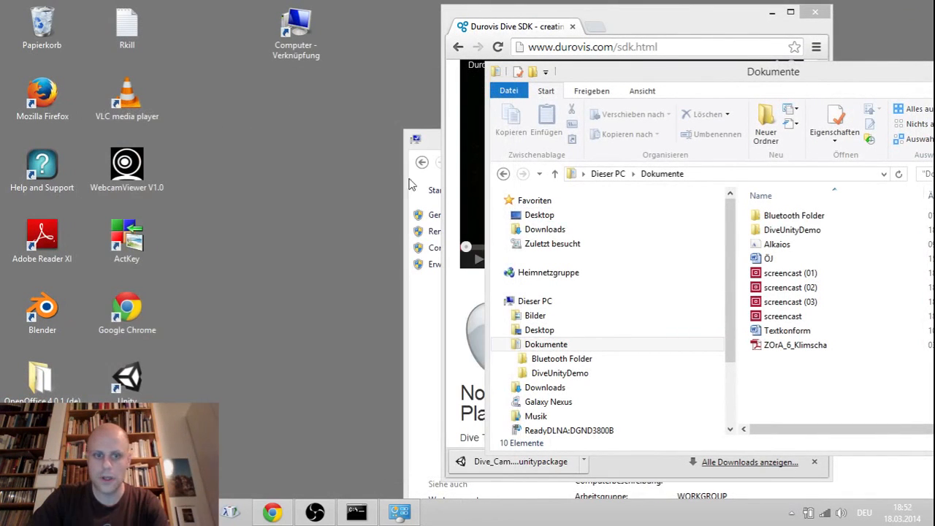
Step: Launch Unity, bring its window to the front, and open the existing DiveUnityDemo project from the Documents folder
double_click(137, 380)
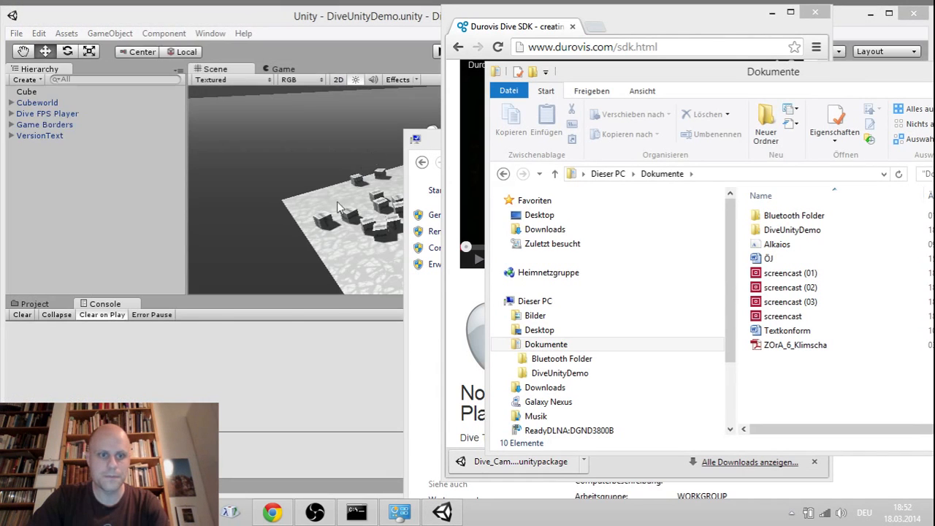
click(314, 20)
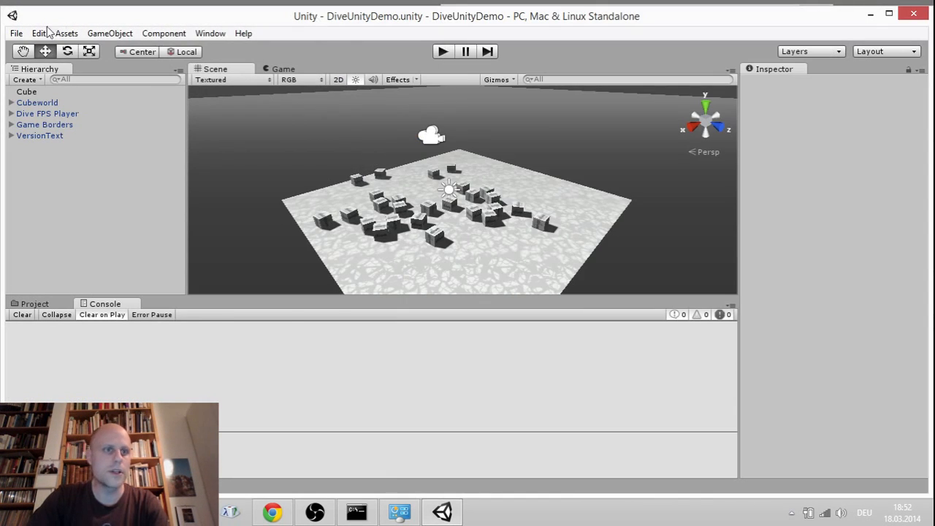
click(16, 33)
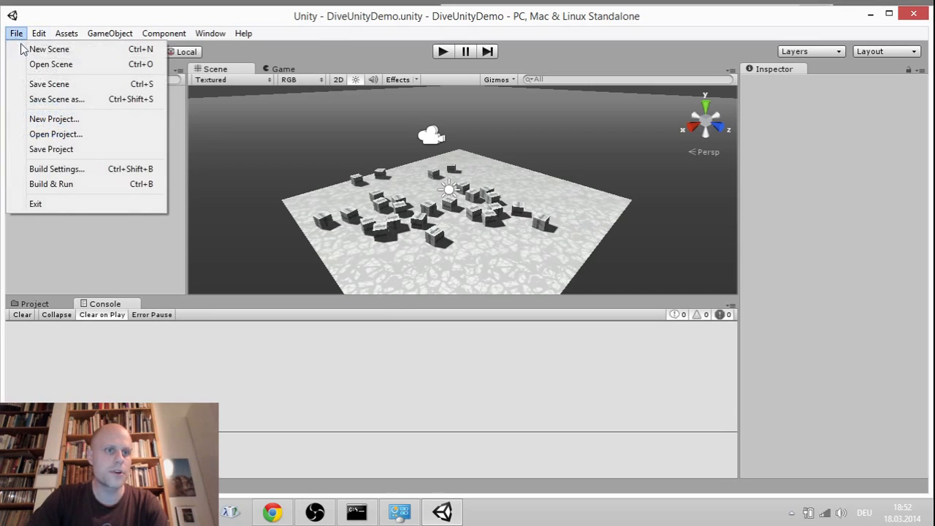
click(82, 144)
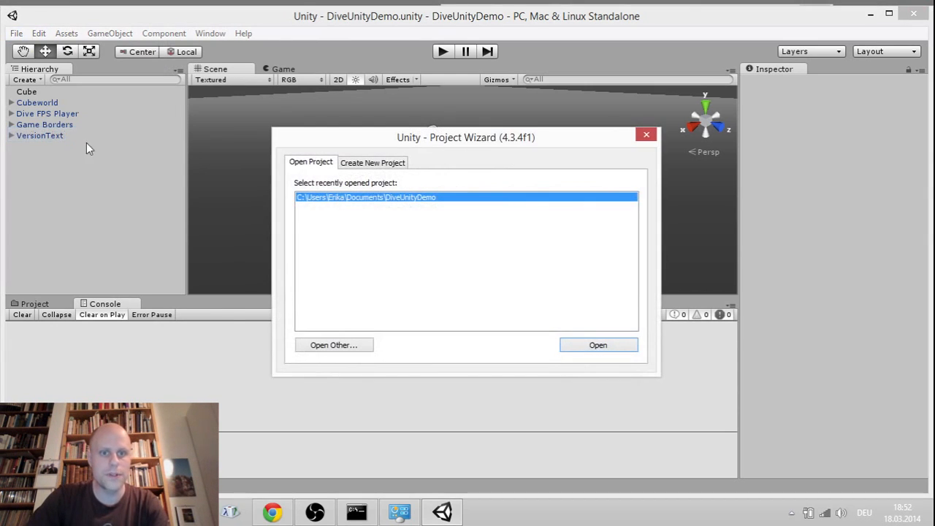
click(340, 348)
click(404, 180)
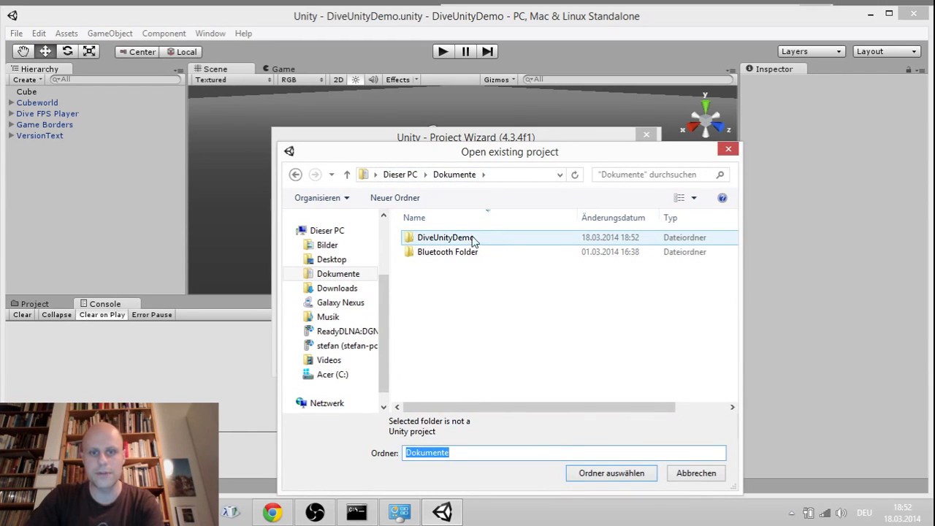
click(433, 240)
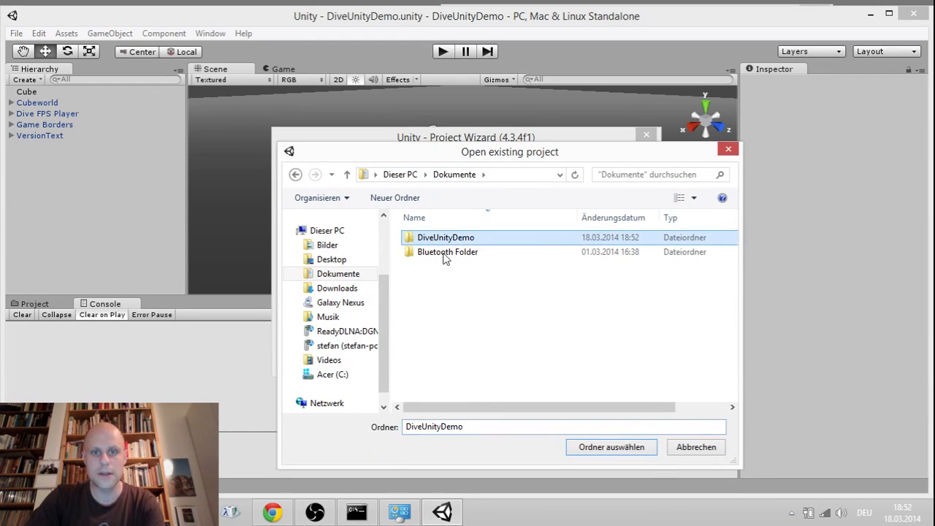
click(605, 446)
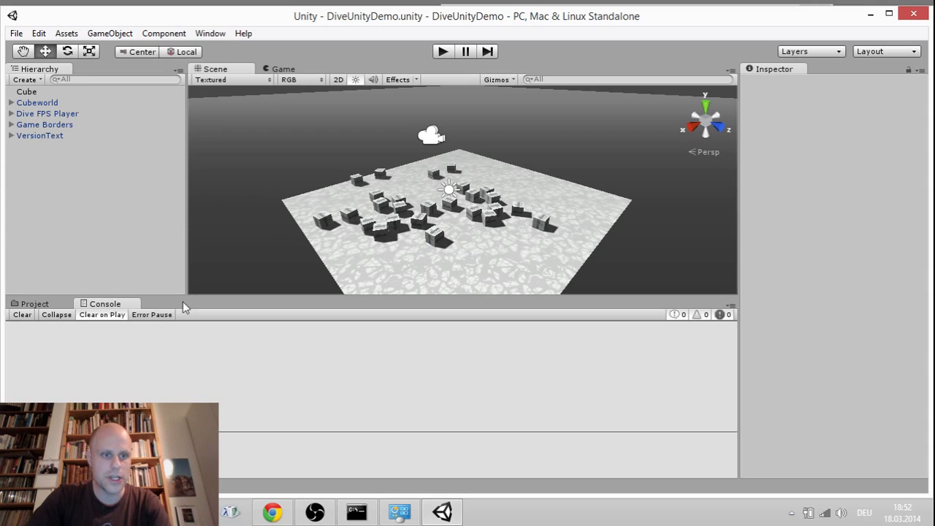
Step: Show the project's assets and look at the DiveUnityDemo scene file in the DiveUnityDemo folder
key(ctrl+5)
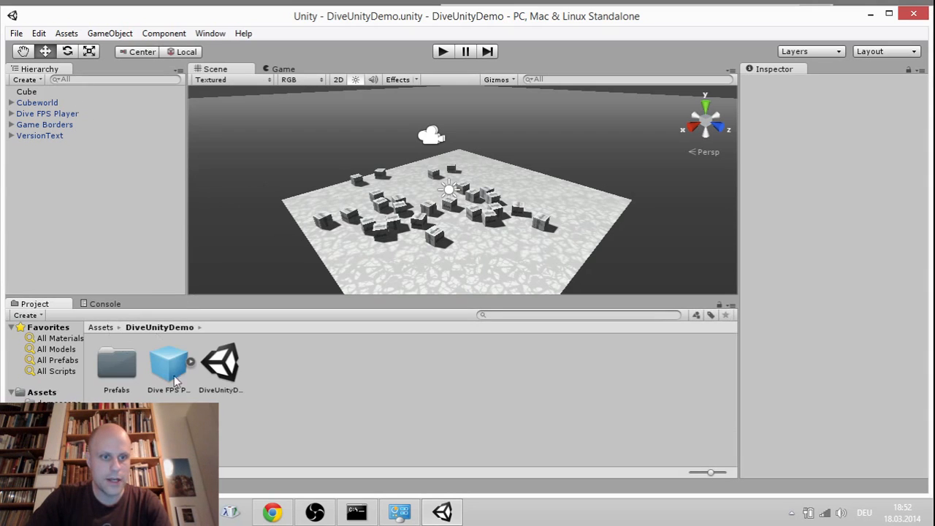
click(221, 366)
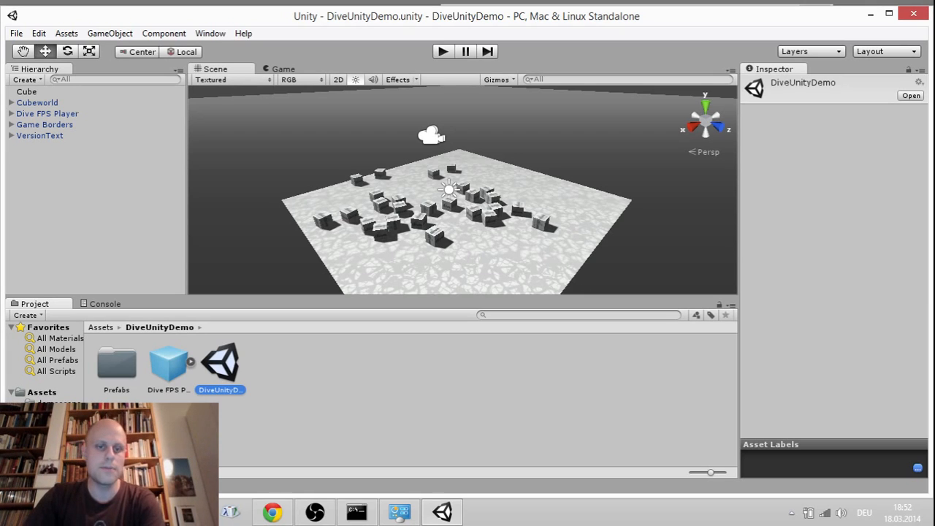
key(ctrl+s)
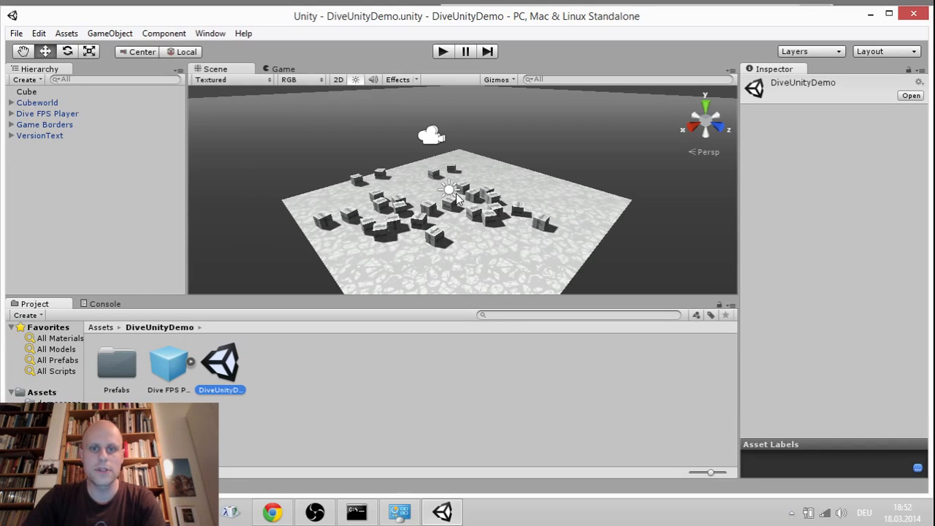
click(215, 420)
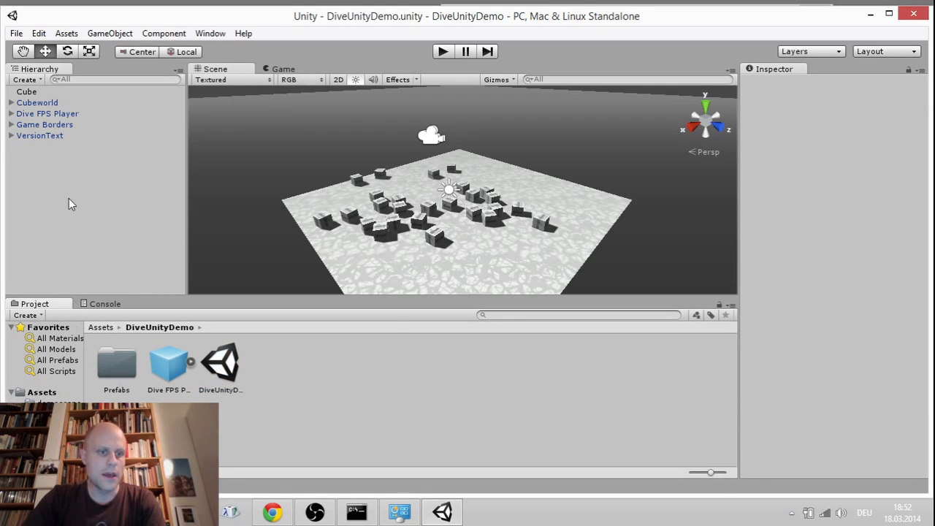
Step: Expand Dive FPS Player and its Dive_Camera, and examine the properties of both and of Camera_left and Camera_right
click(11, 114)
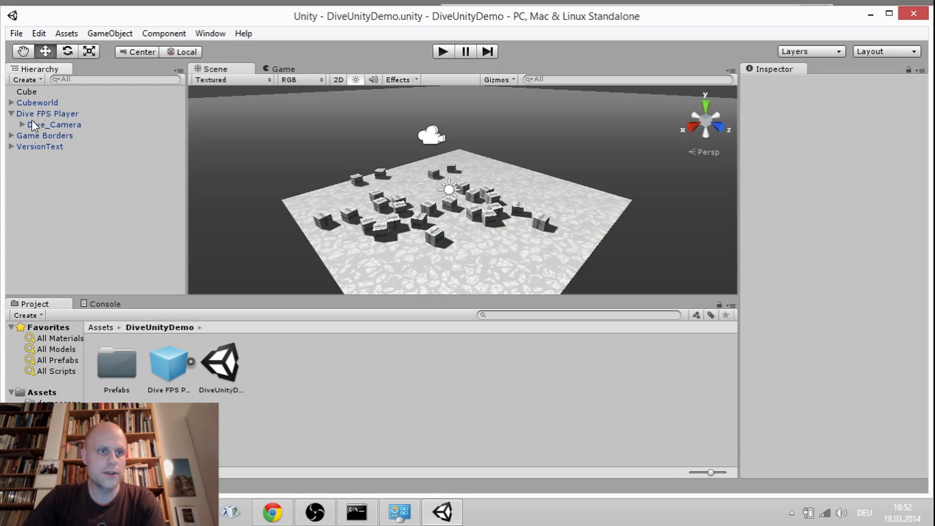
click(45, 114)
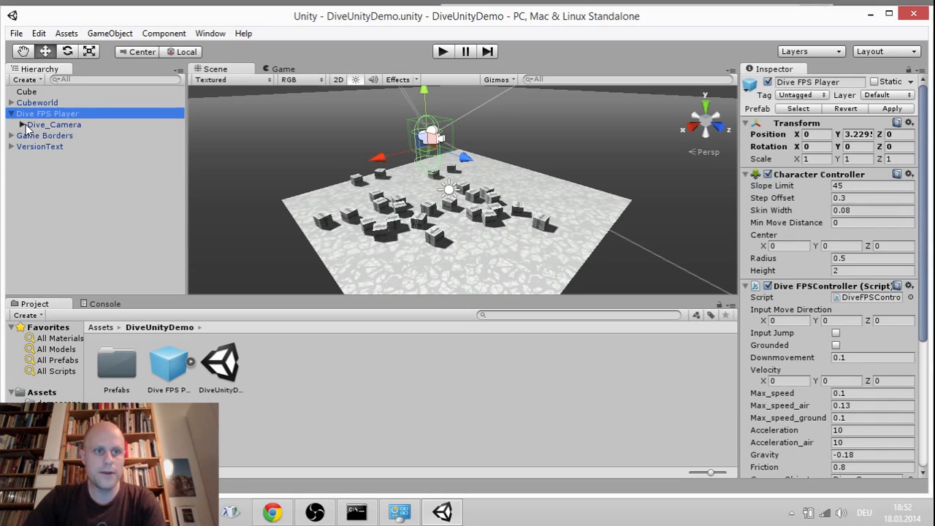
click(22, 125)
click(57, 125)
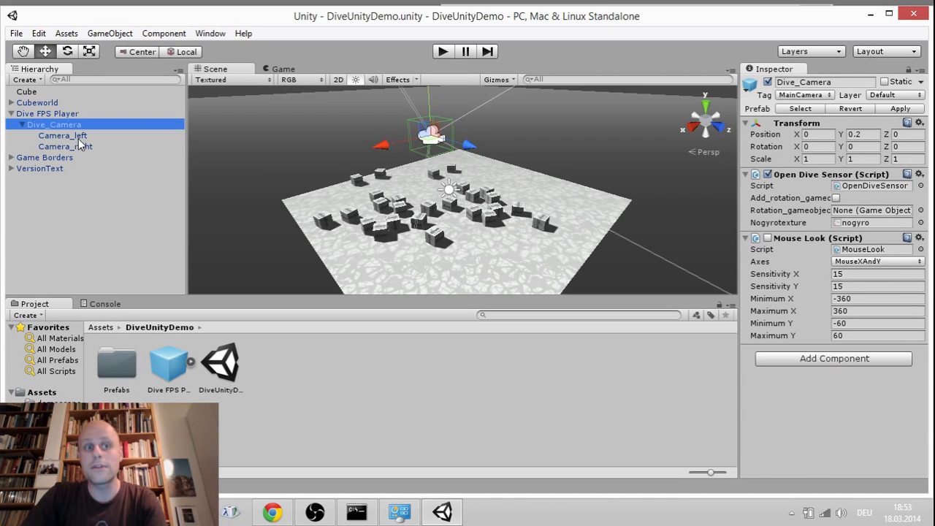
key(Down)
key(Down)
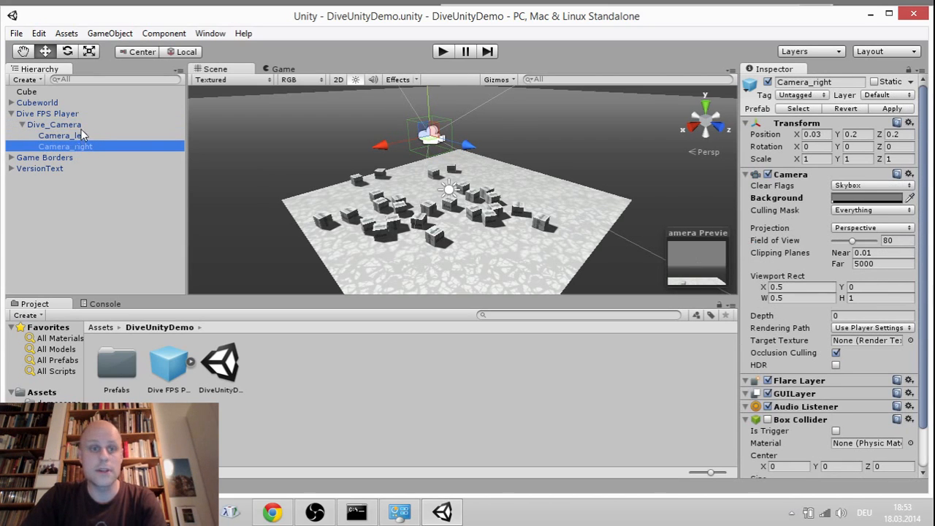
key(Up)
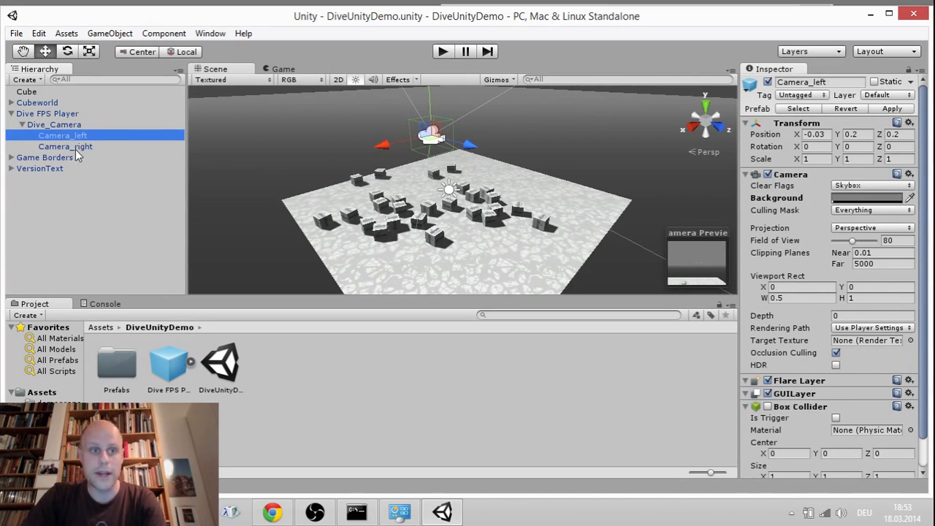
click(75, 149)
click(71, 139)
click(72, 124)
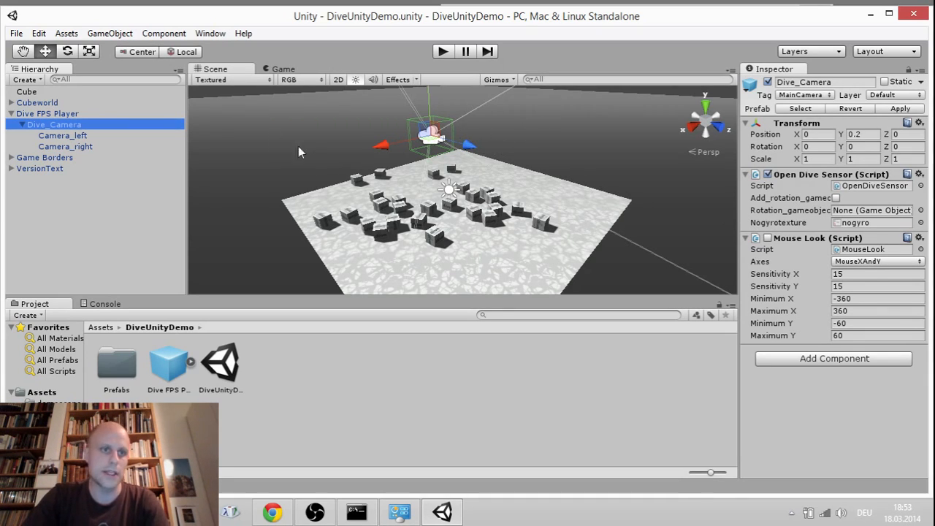
Step: In the build settings, add the current scene to the build and disable the duplicate DiveUnityDemo.unity entry
click(16, 34)
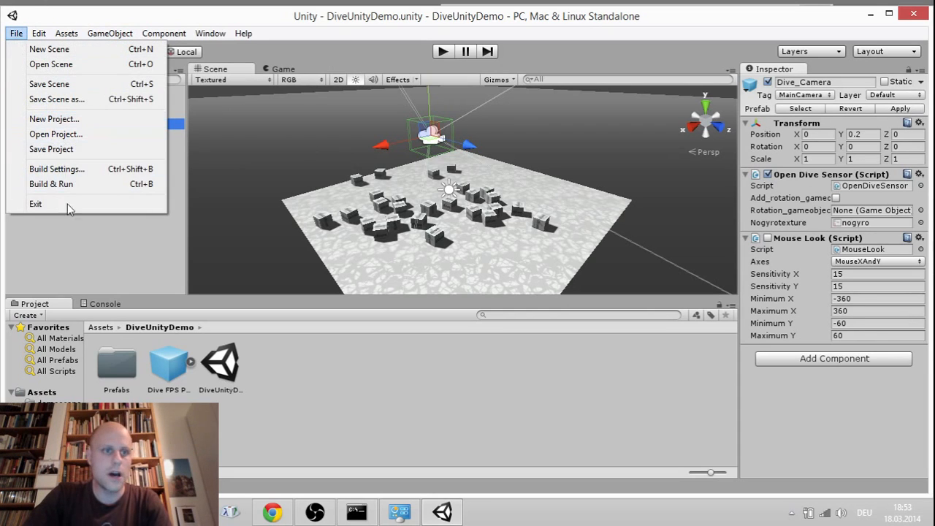
click(58, 168)
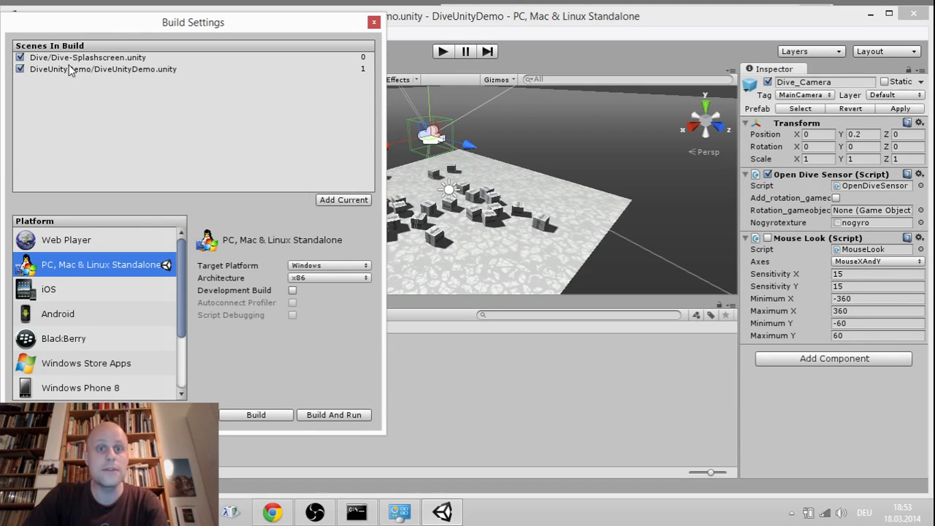
click(337, 201)
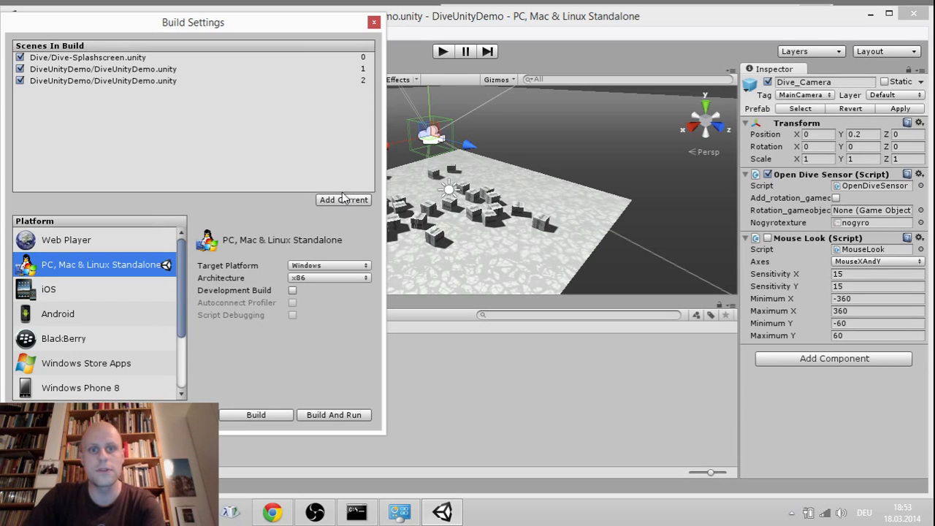
click(22, 82)
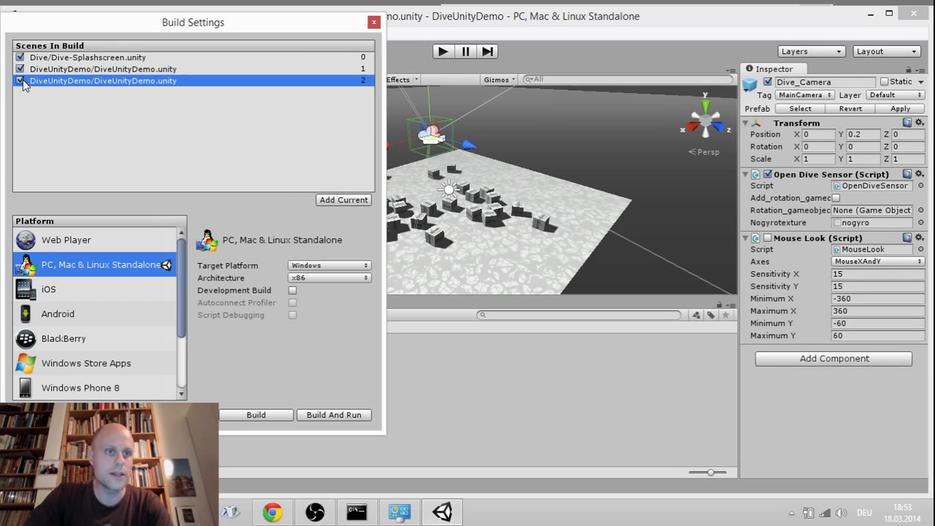
click(21, 81)
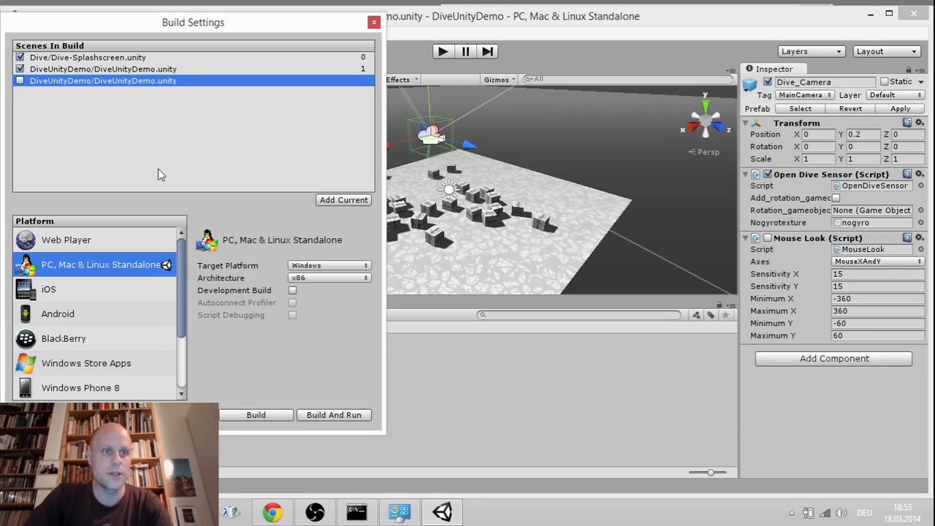
Step: Select the Android platform and, in its player settings, set the company name to mycompany and the product name to mygame
click(57, 316)
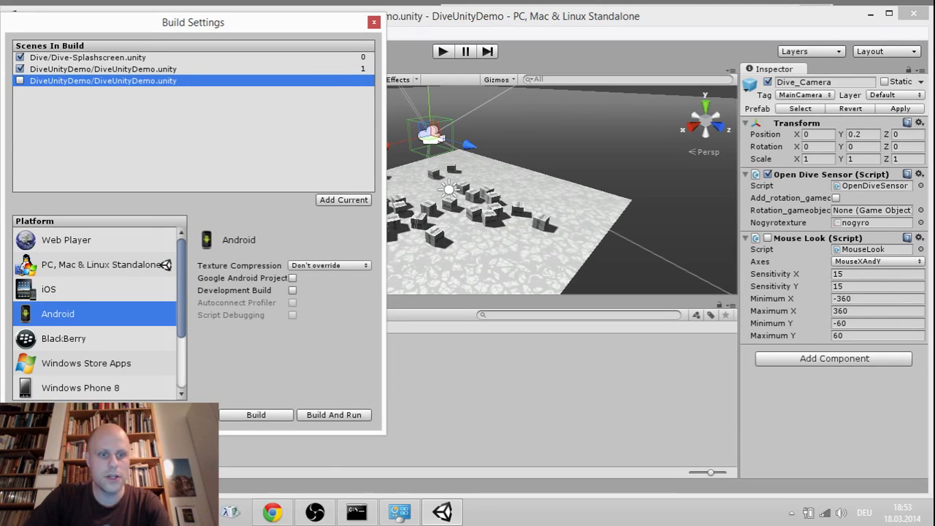
click(127, 415)
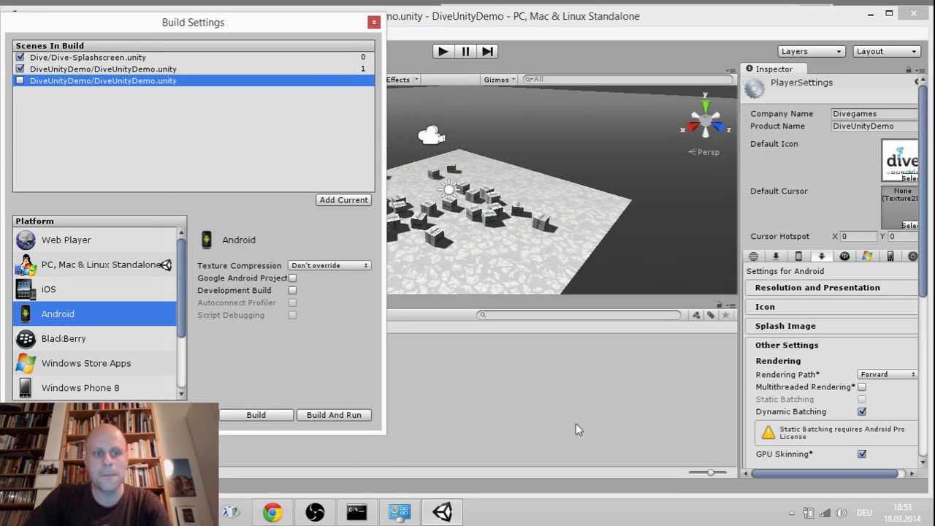
click(902, 117)
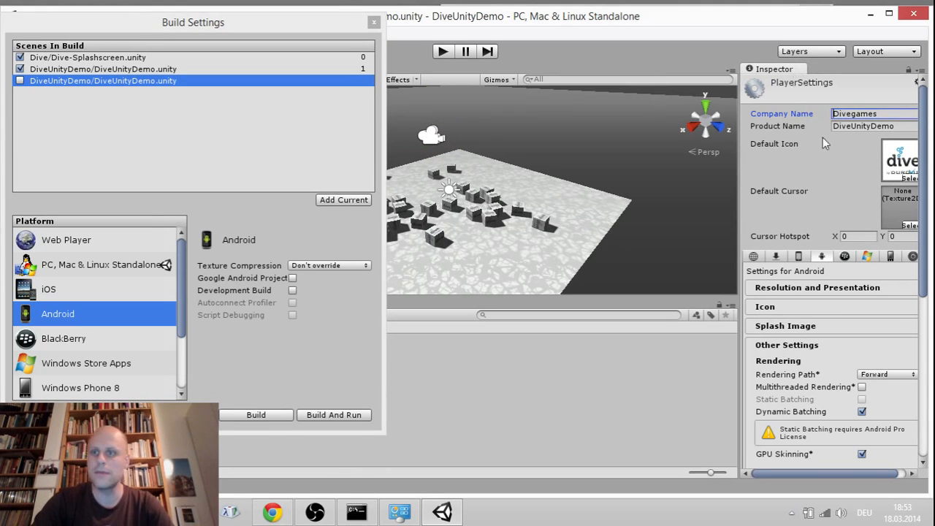
drag(886, 116, 762, 98)
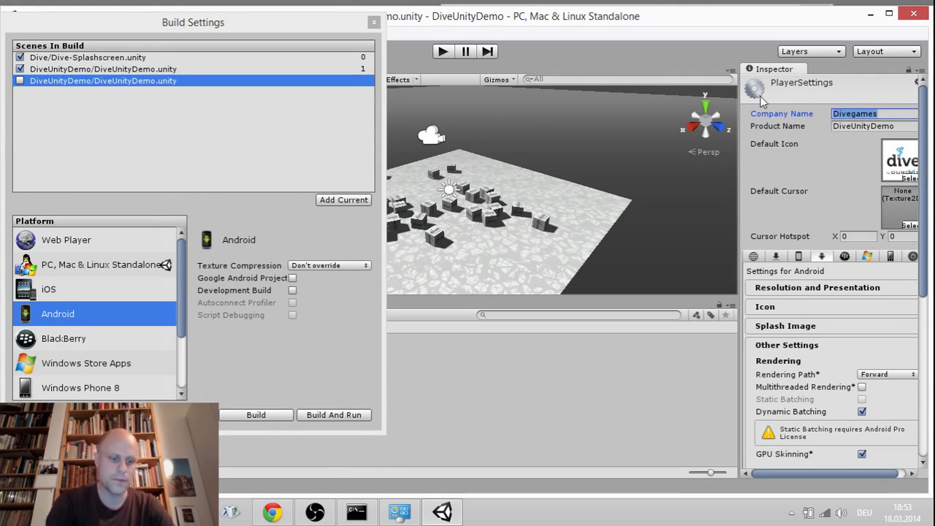
text(^My)
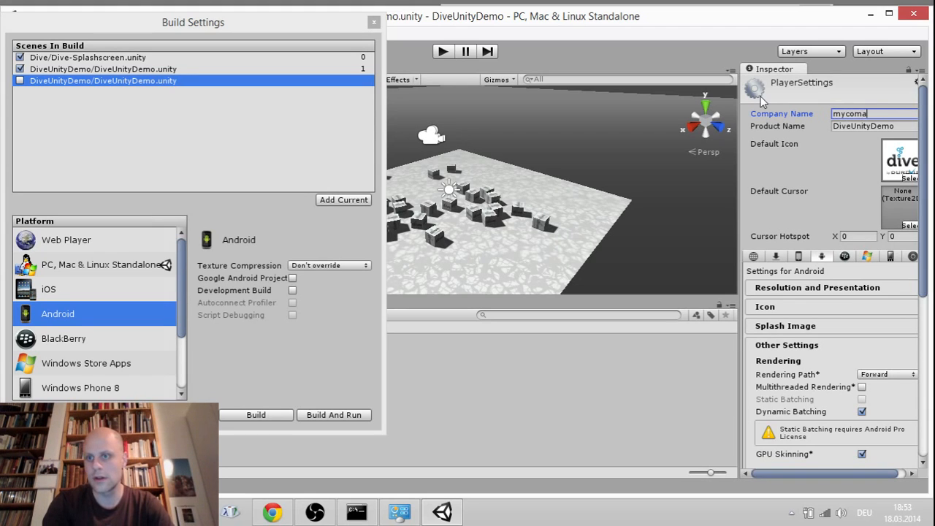
text(company)
key(Tab)
text(m)
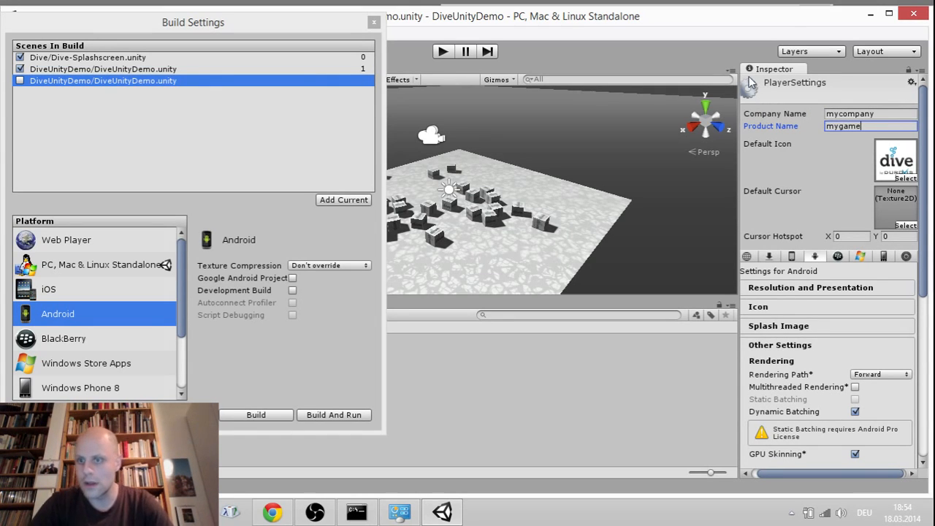
Step: Review the Android resolution and presentation settings and the splash image settings
click(824, 289)
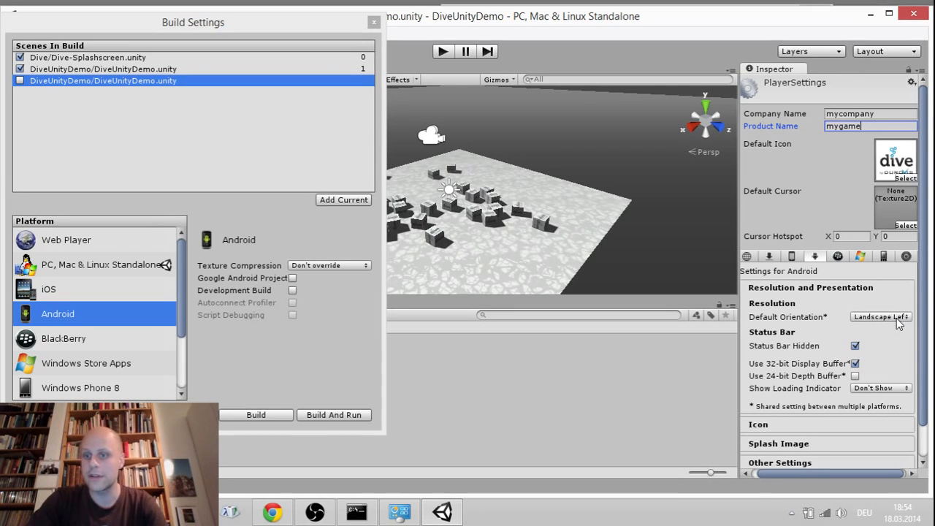
scroll(840, 376, down, 2)
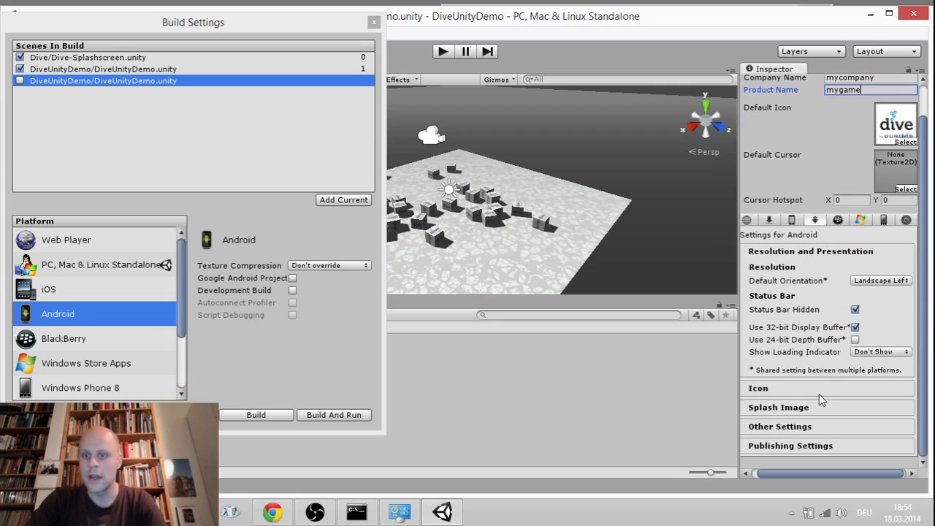
click(788, 409)
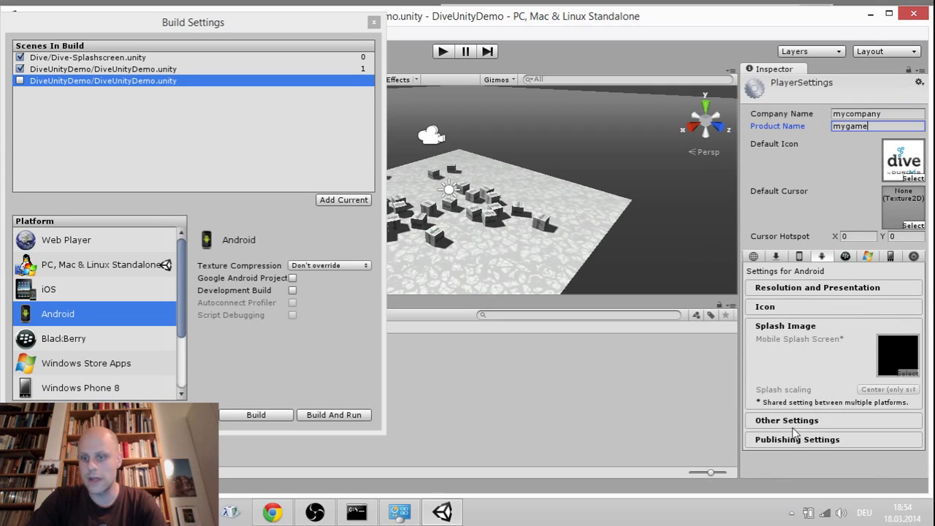
Step: In the Android Other Settings, set the bundle identifier to com.mycompany.mygame
click(795, 424)
scroll(855, 394, down, 5)
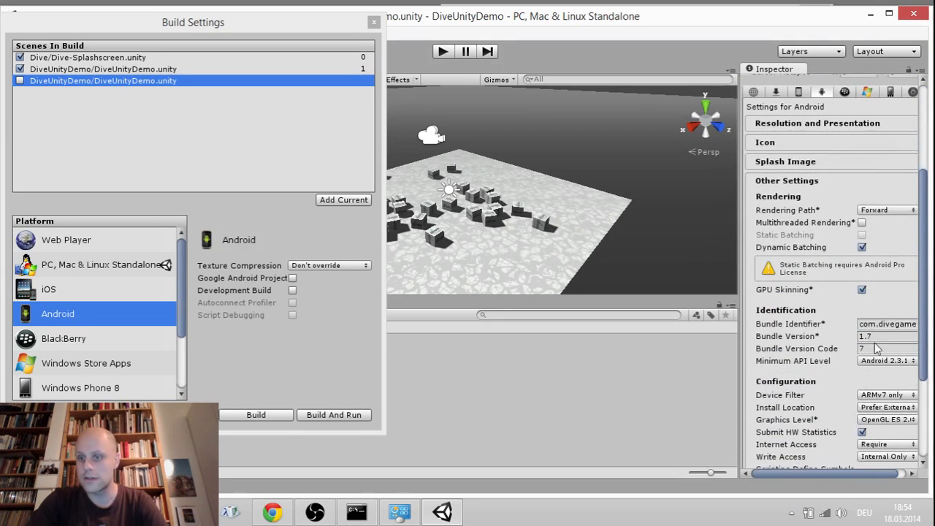
click(873, 323)
click(879, 325)
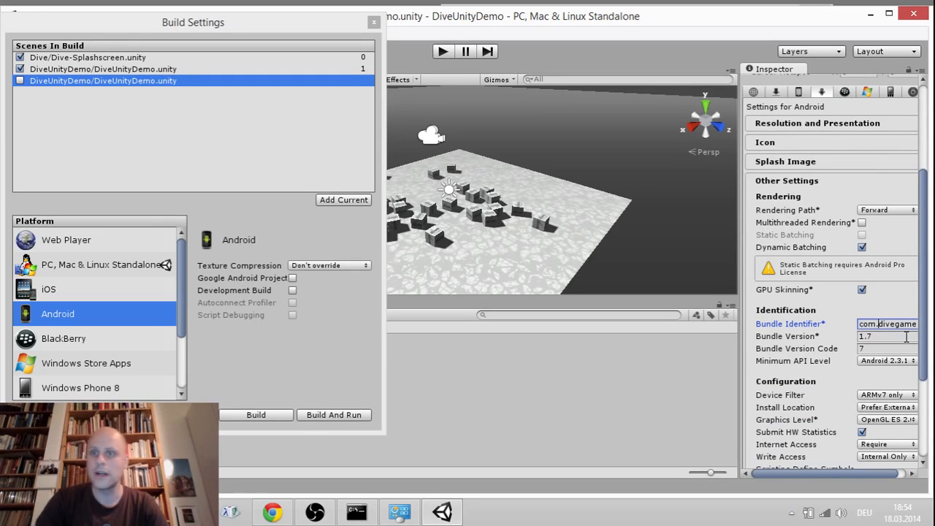
text(mycompa)
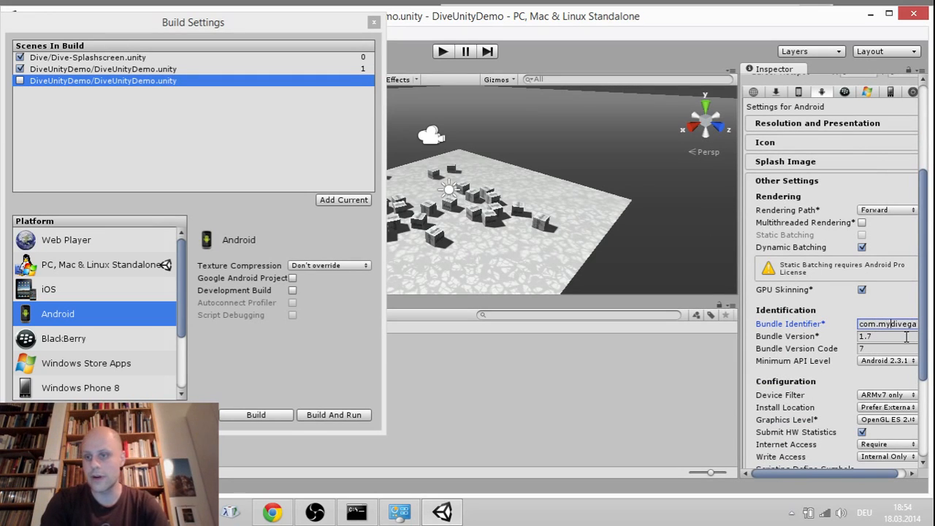
text(ny.)
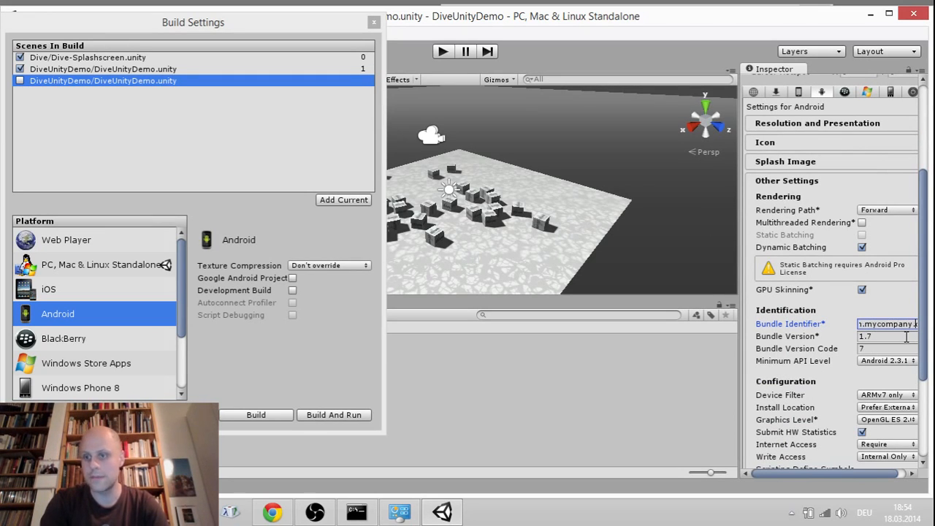
text(mygame)
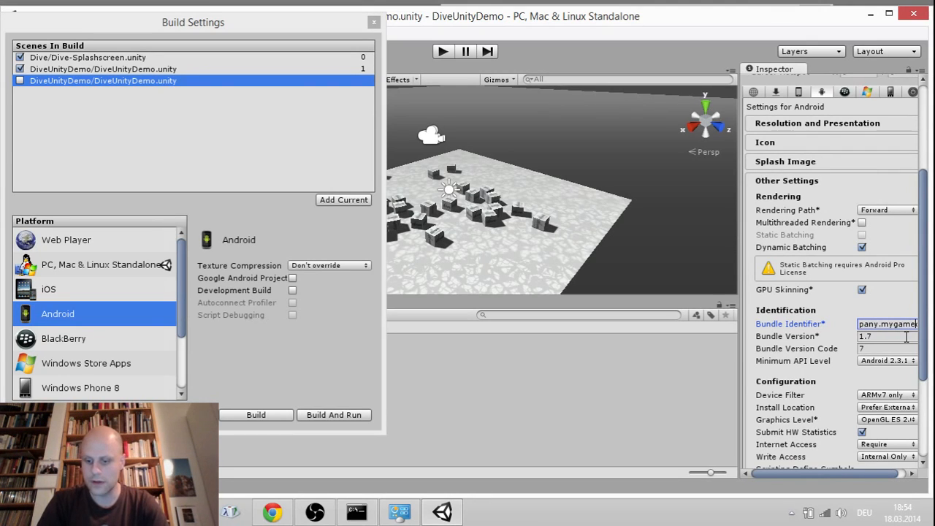
key(Right)
key(Right)
key(Right)
key(Right)
key(Right)
key(Right)
key(Right)
key(Right)
key(Right)
key(Right)
key(Right)
key(Right)
key(Right)
key(Right)
key(Right)
key(Right)
key(Right)
key(Right)
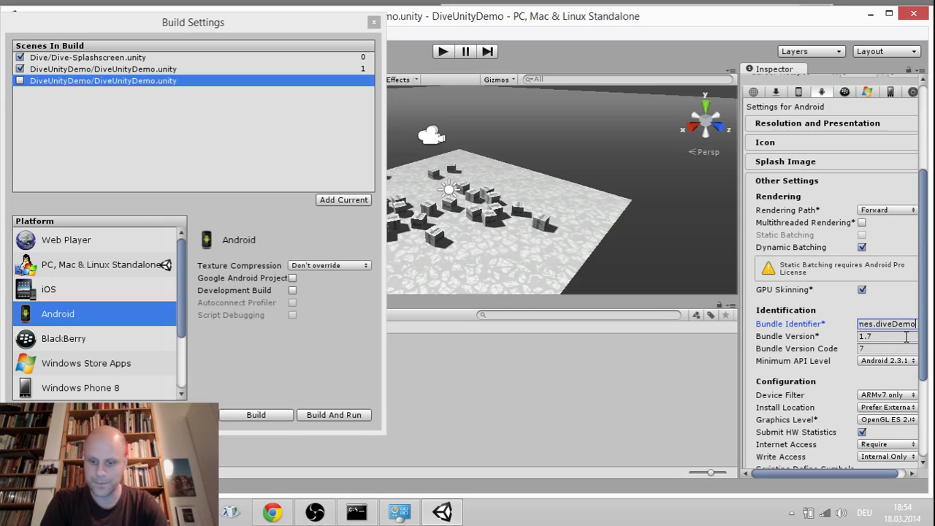
key(BackSpace)
key(BackSpace)
key(BackSpace)
key(BackSpace)
key(BackSpace)
key(BackSpace)
key(BackSpace)
key(BackSpace)
key(BackSpace)
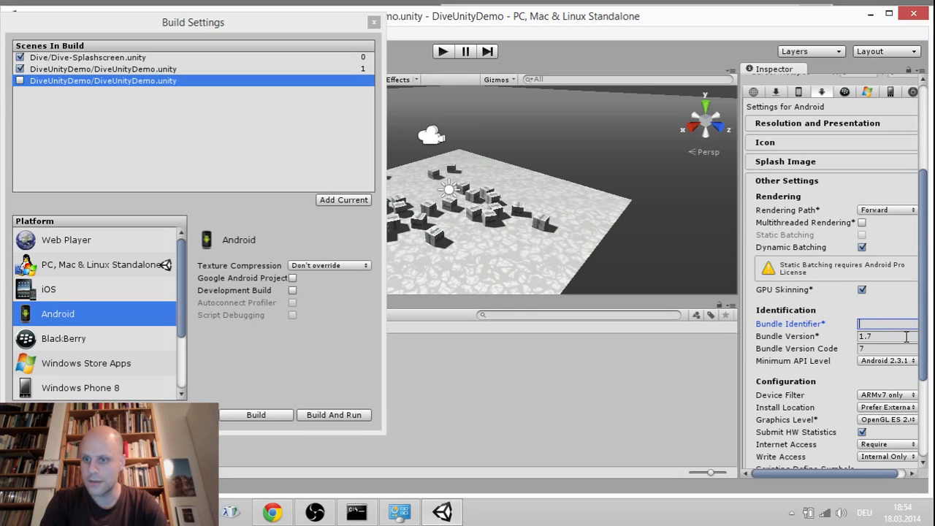
key(Left)
key(Left)
key(Left)
key(Left)
key(Left)
key(Left)
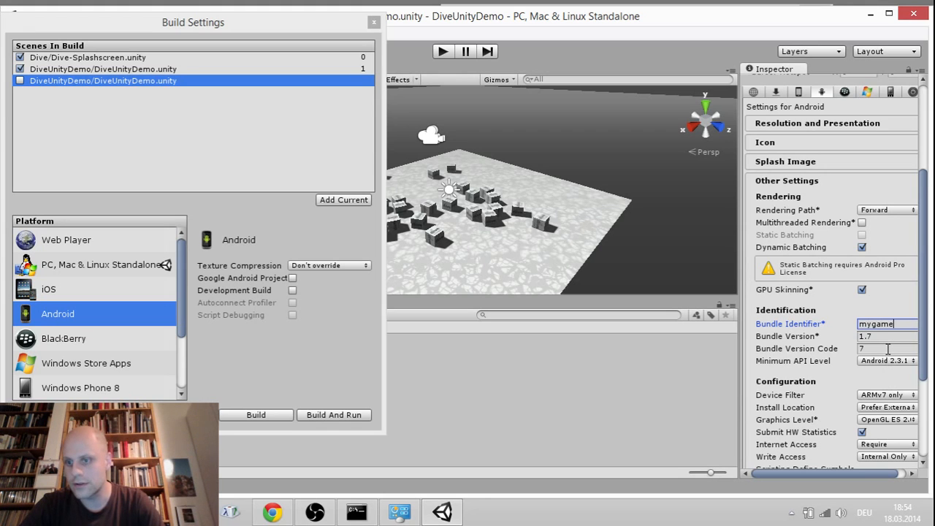
Step: Expand the Android Publishing Settings and examine the keystore and key options
scroll(887, 349, down, 5)
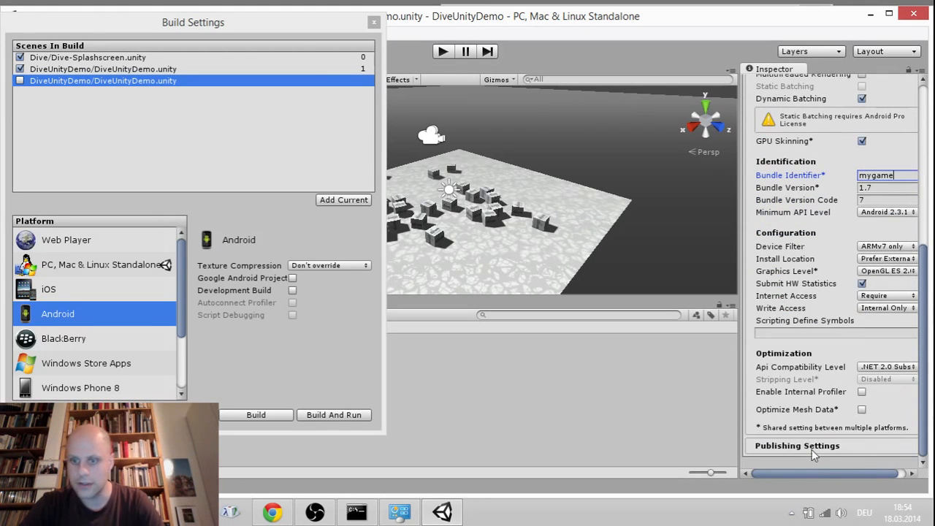
click(814, 446)
click(828, 273)
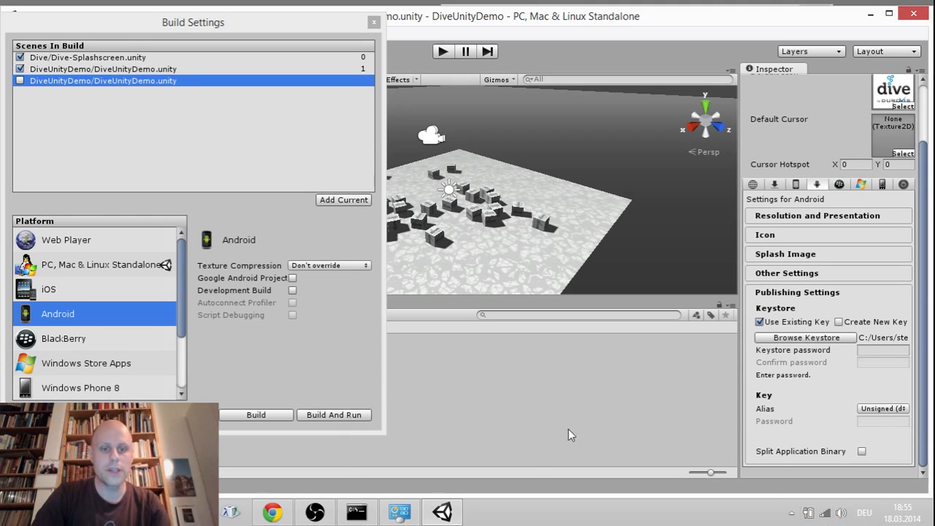
Step: Try to build and run the Android app as an apk named mygame in the DiveUnityDemo folder, and close the build settings
click(361, 419)
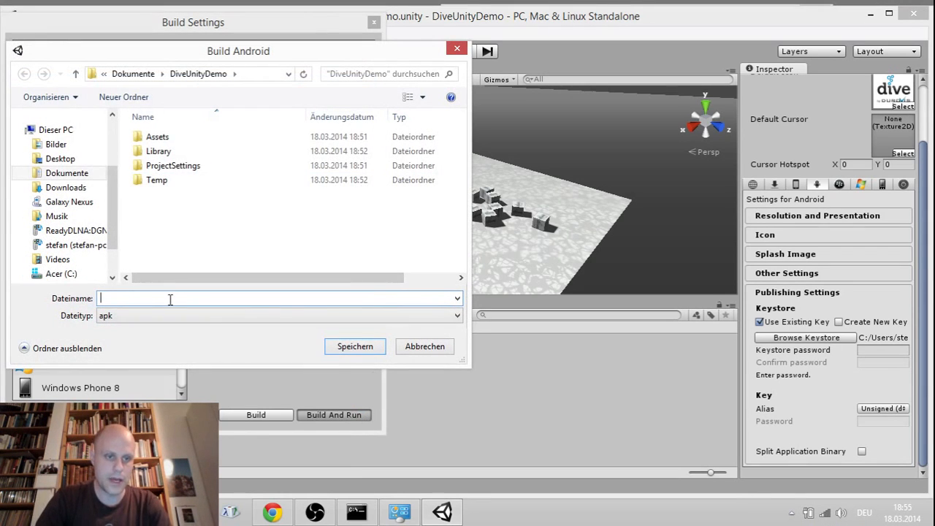
text(ma)
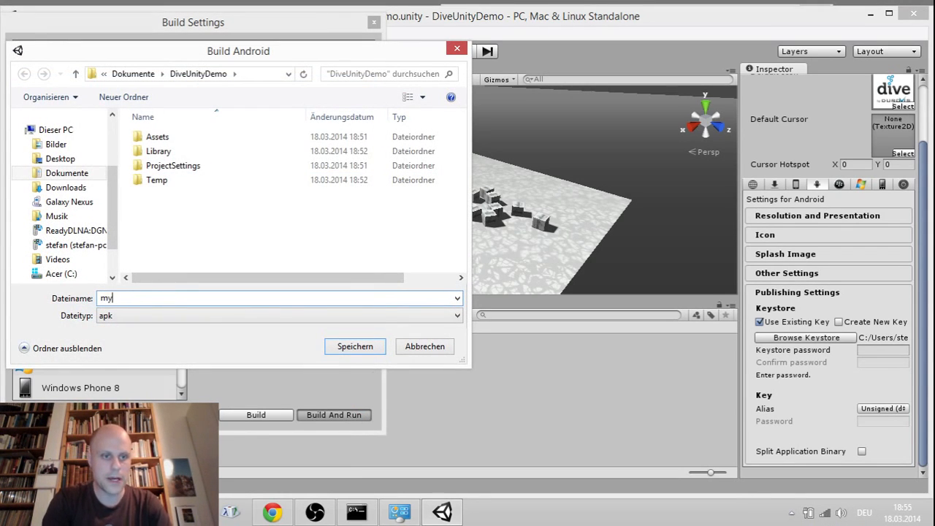
text(game)
key(Return)
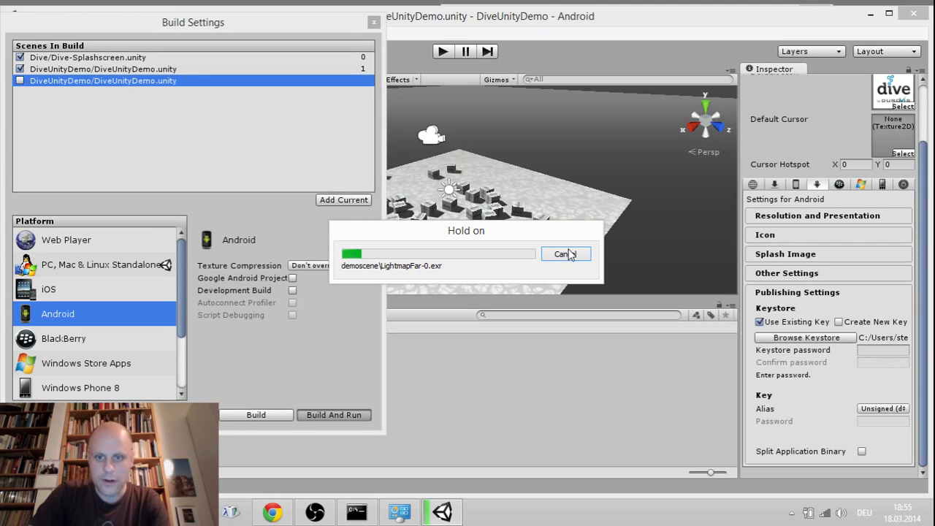
click(373, 25)
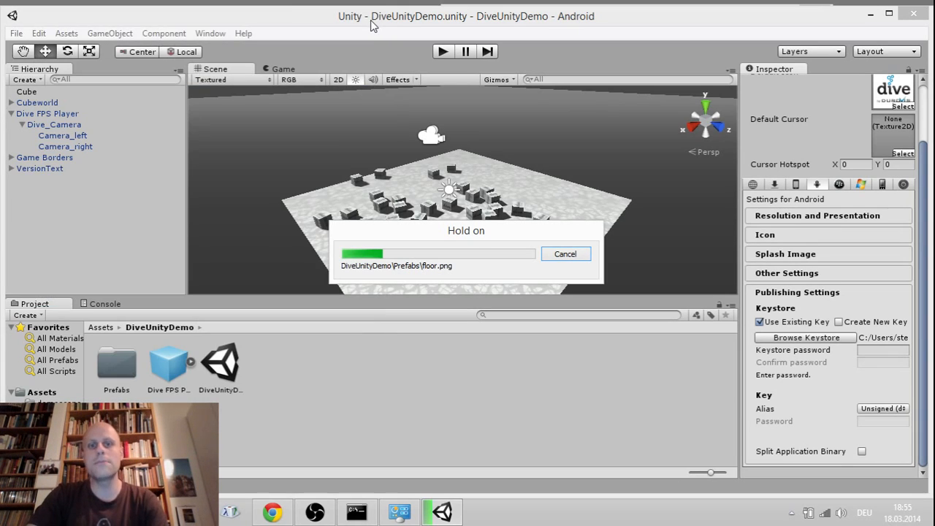
click(566, 254)
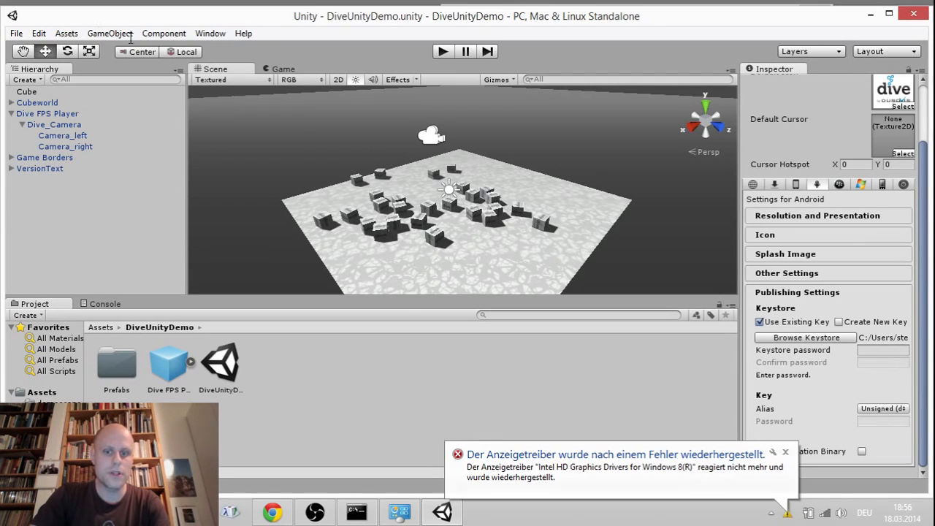
click(785, 451)
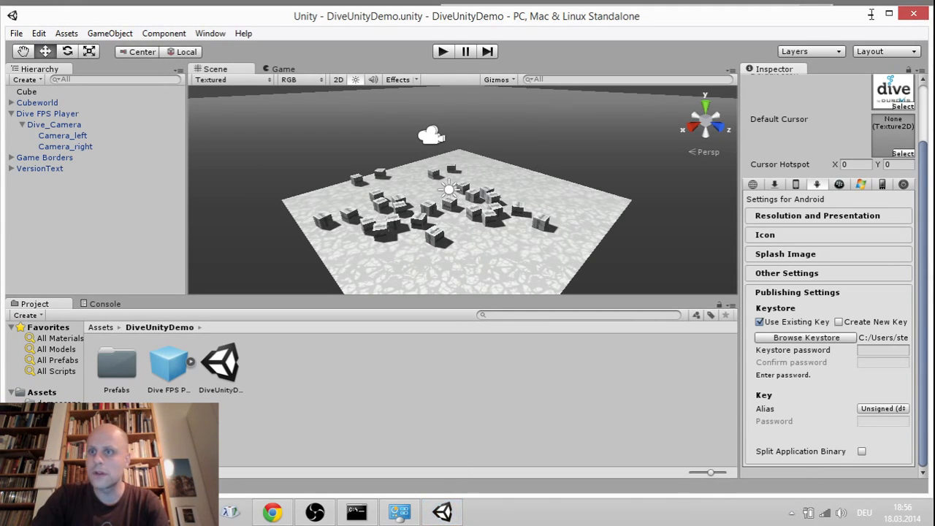
Step: End the unresponsive Unity Editor process in Task Manager and relaunch Unity
right_click(471, 516)
click(527, 463)
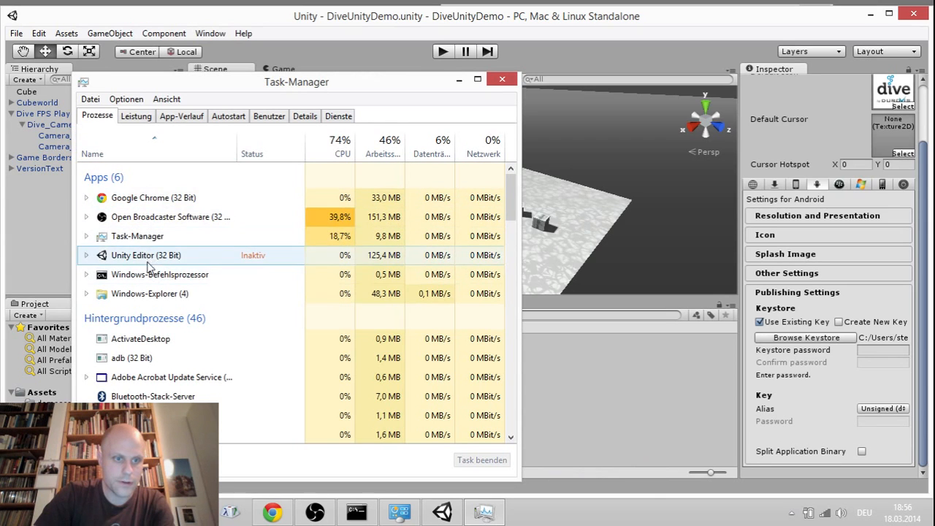
right_click(152, 257)
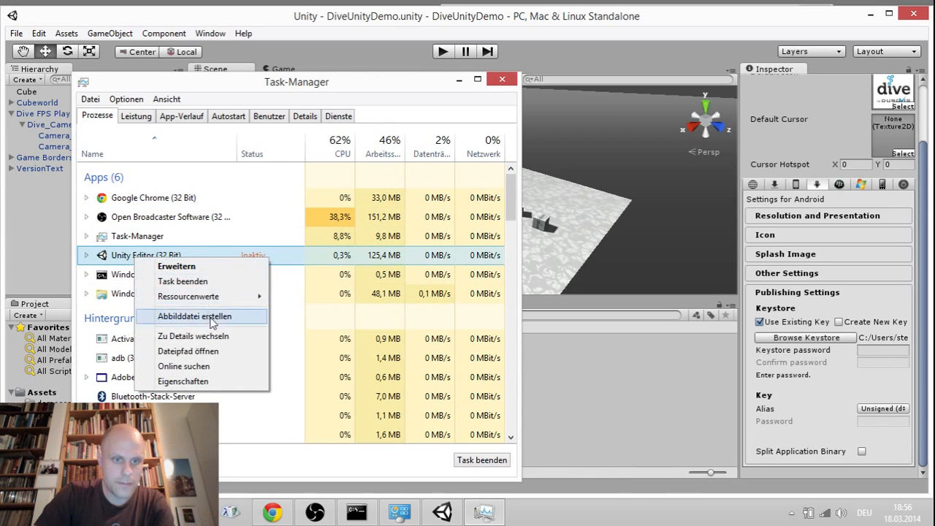
click(182, 282)
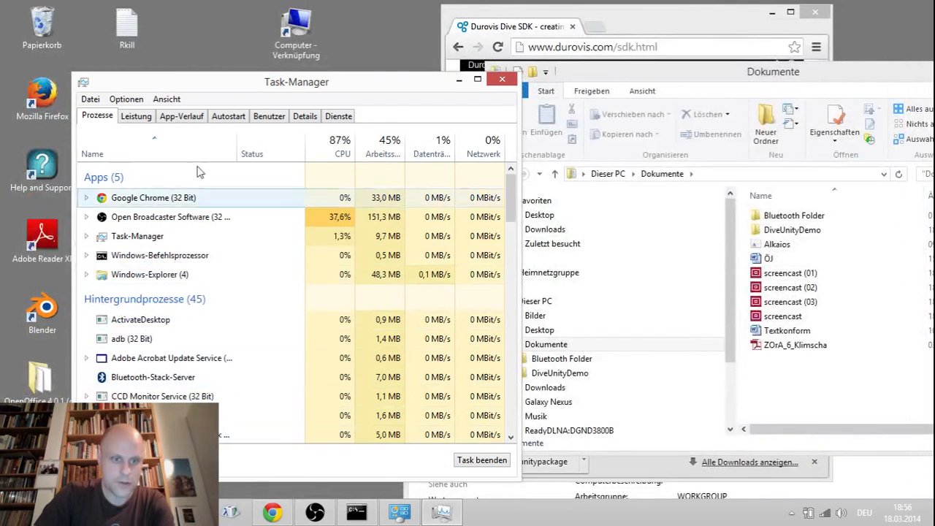
click(502, 79)
double_click(127, 378)
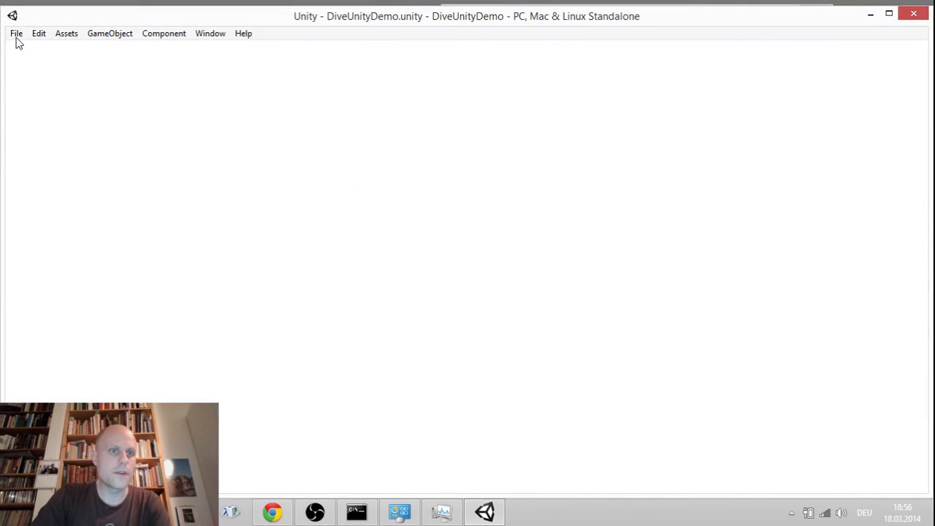
click(16, 34)
mouse_move(42, 37)
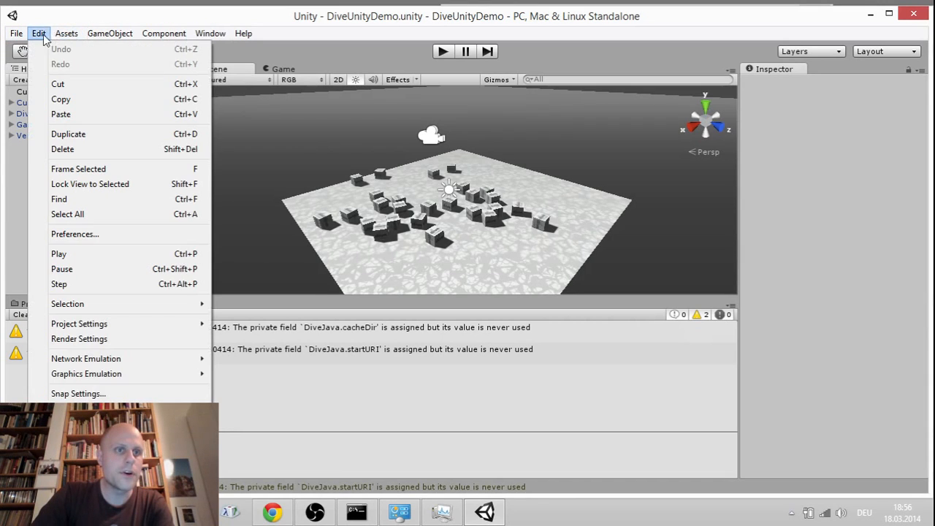
click(73, 234)
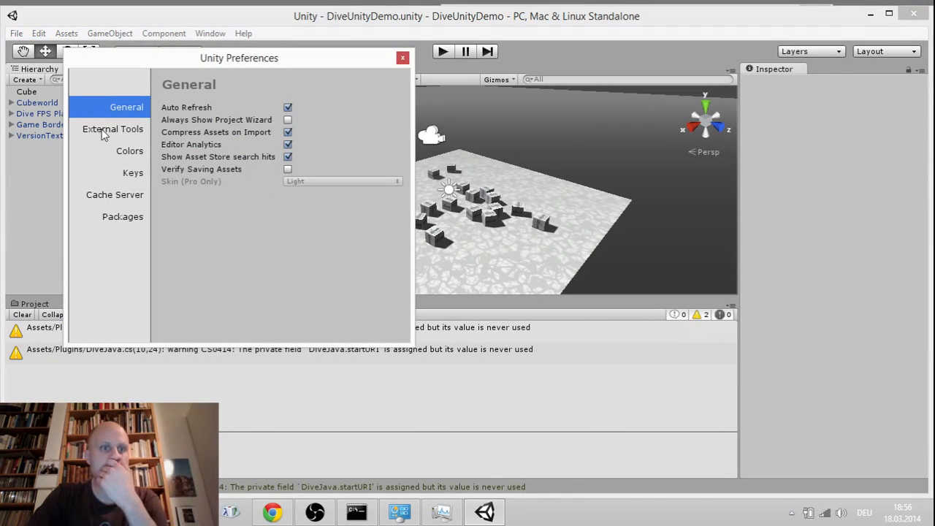
click(106, 130)
click(343, 179)
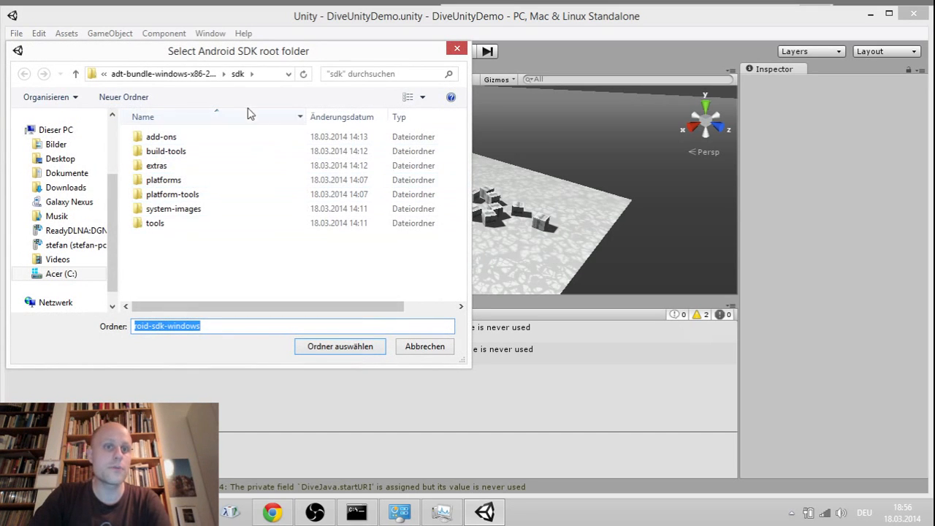
click(100, 75)
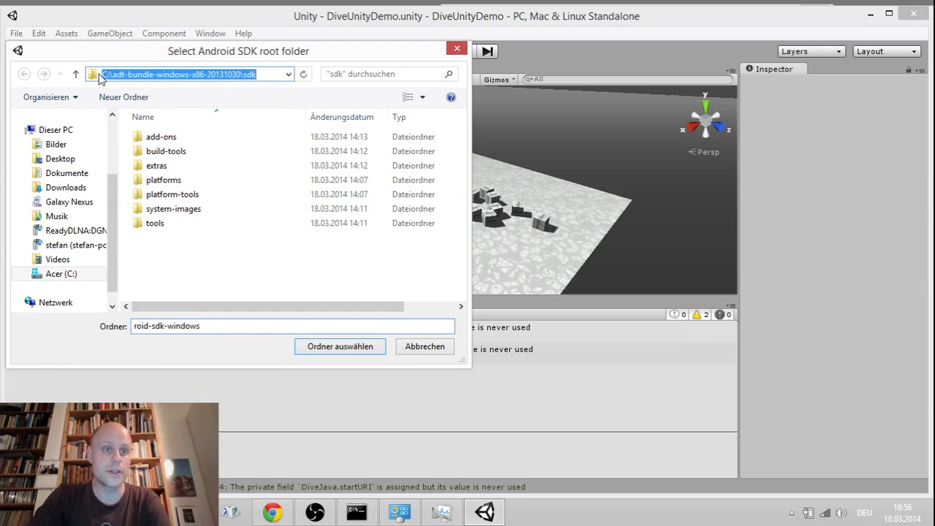
click(290, 74)
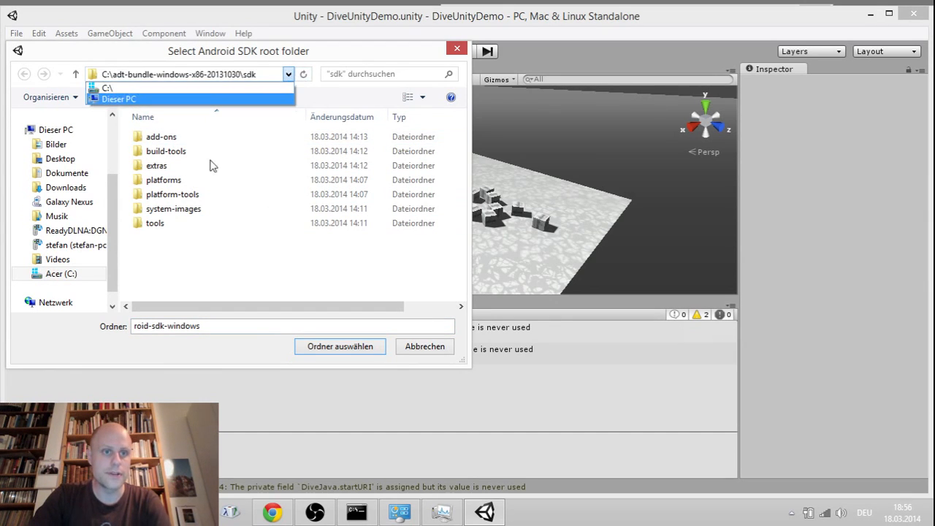
click(113, 88)
click(194, 139)
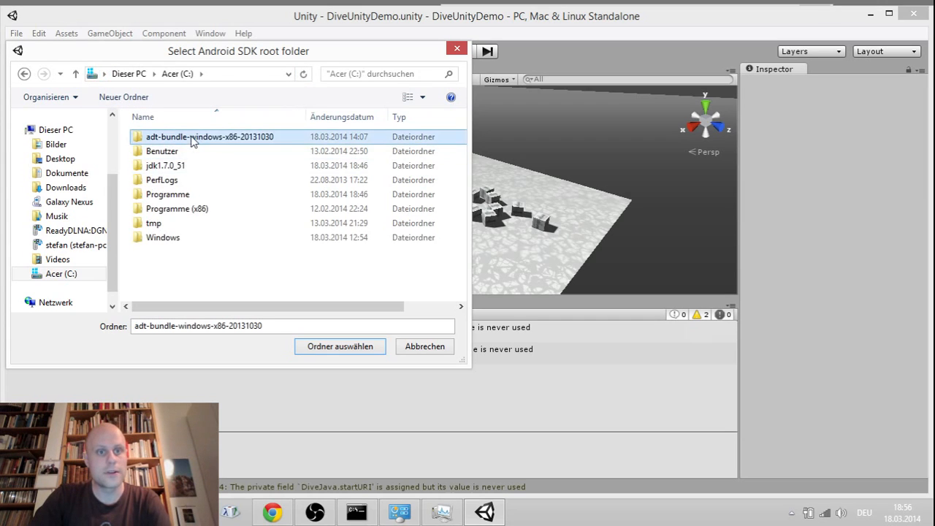
double_click(193, 139)
double_click(159, 152)
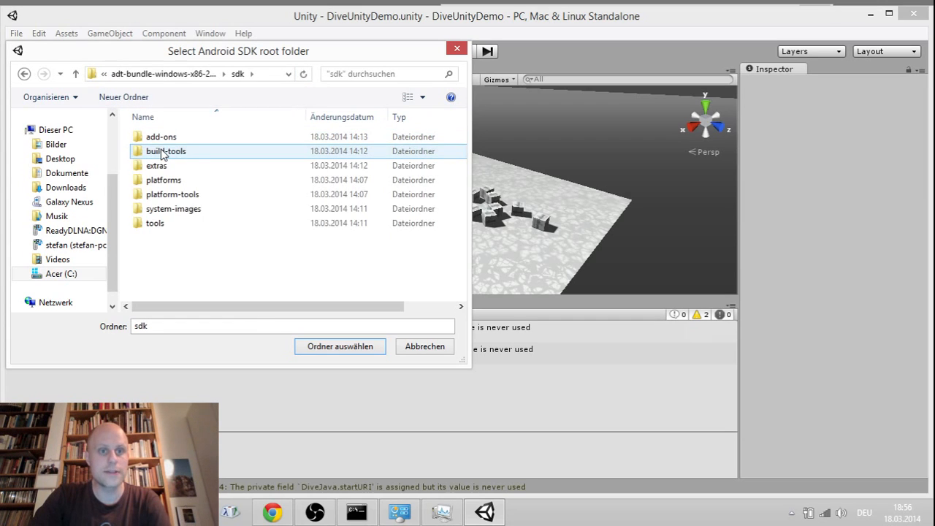
click(354, 349)
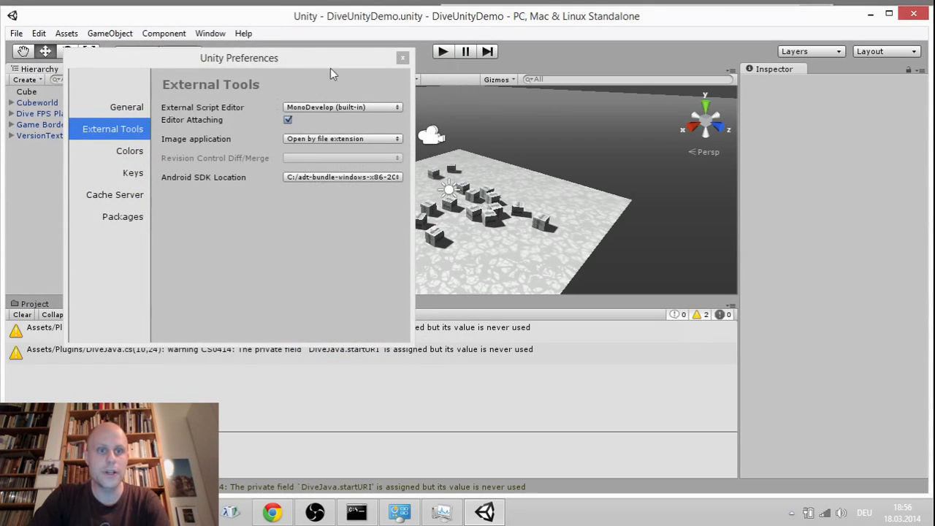
click(402, 58)
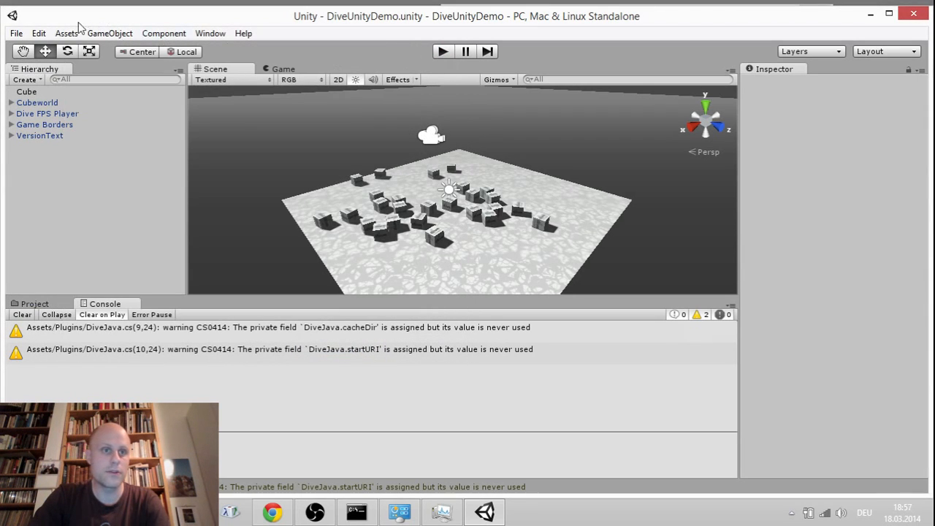
Step: Try Build & Run on the project for Android and close the crashed Unity Editor
click(17, 33)
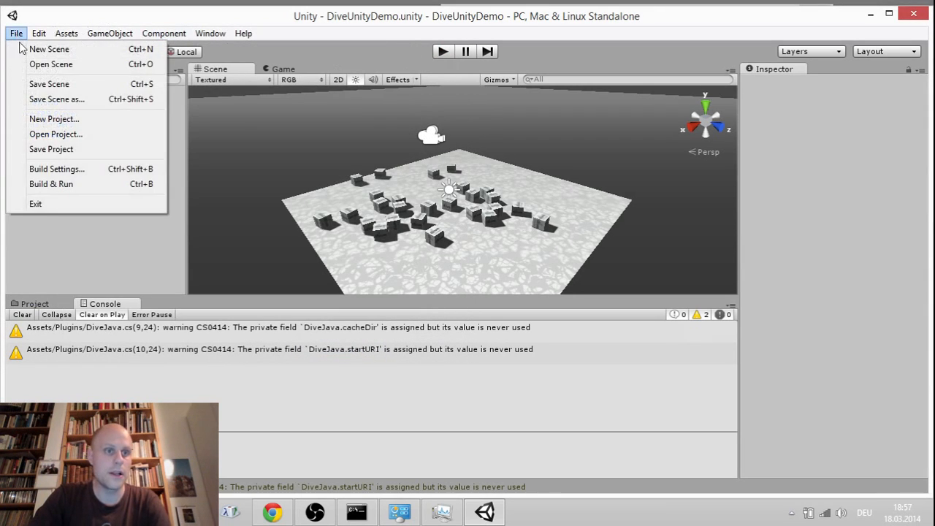
click(62, 186)
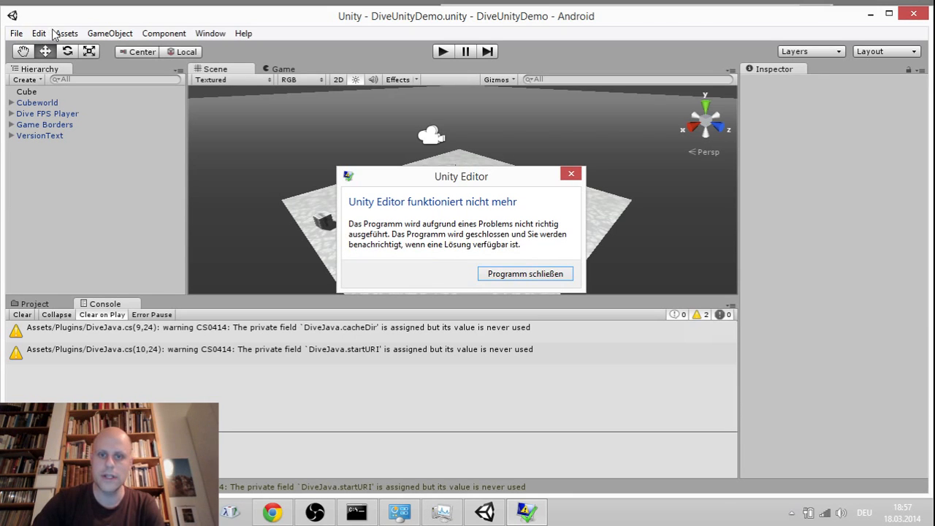
click(534, 274)
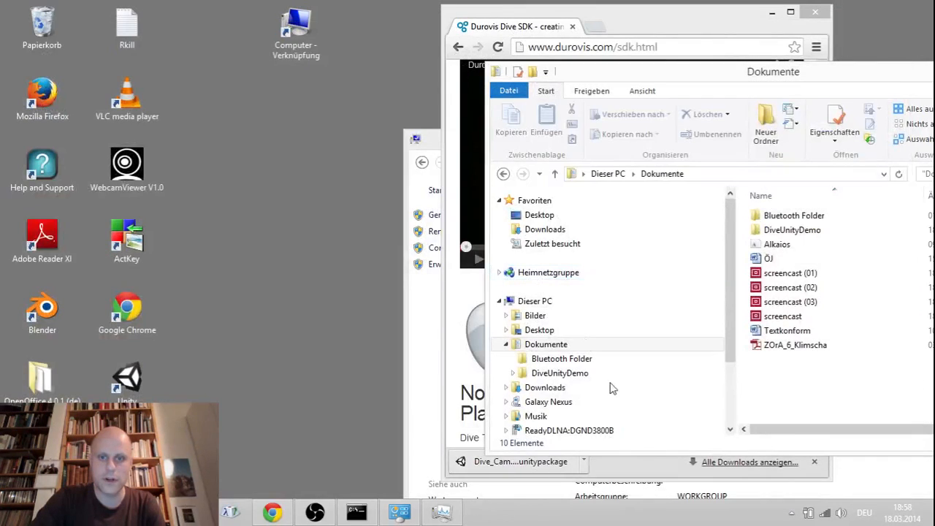
Step: Relaunch Unity and open the Android player settings from the build settings
double_click(126, 381)
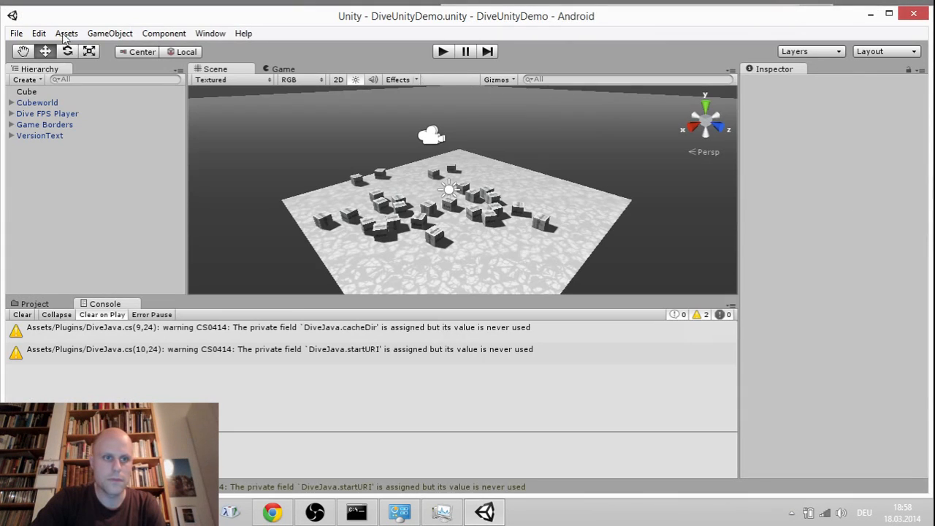
click(16, 34)
click(55, 168)
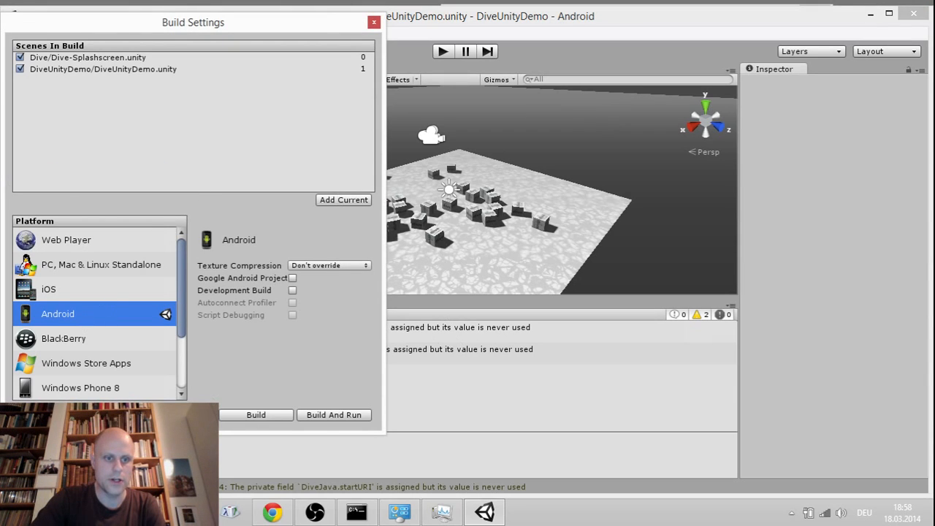
click(137, 415)
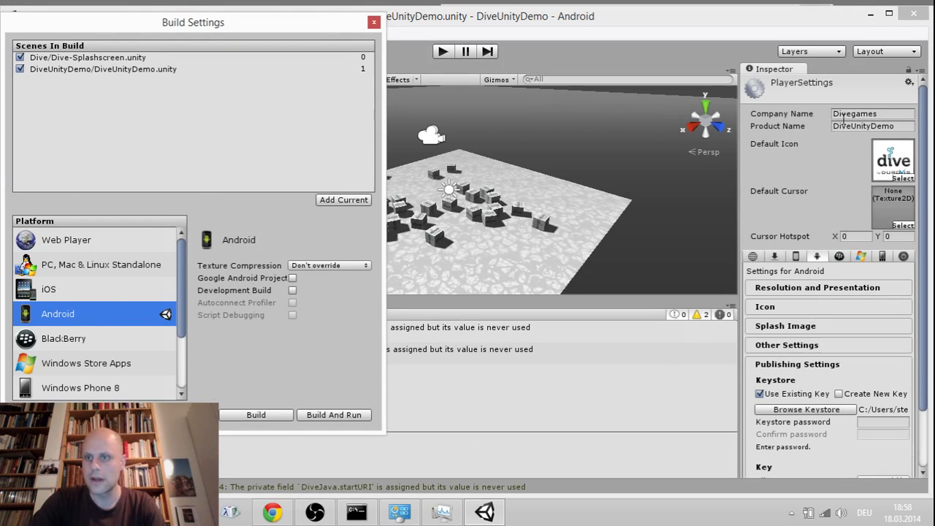
Step: Set the company name to mycompany and the product name to mygame in the player settings
drag(853, 115, 863, 114)
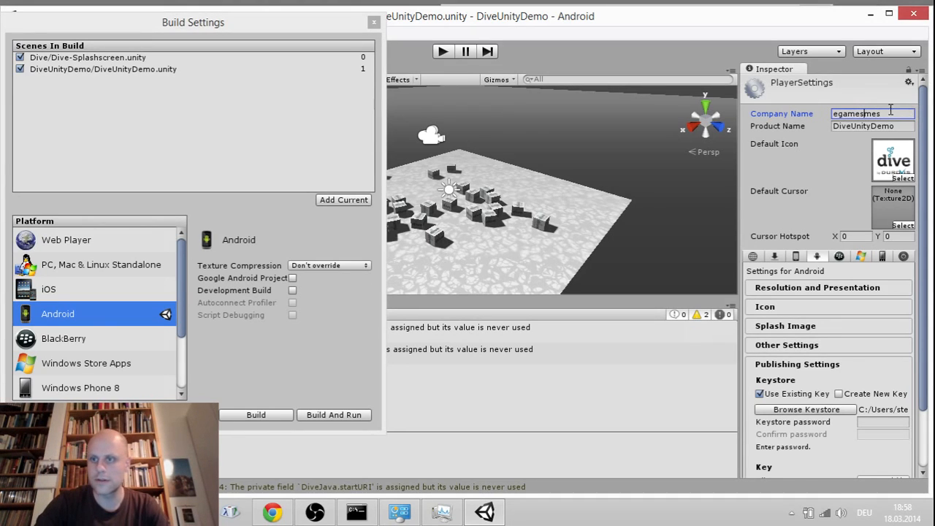
key(ctrl+a)
text(my)
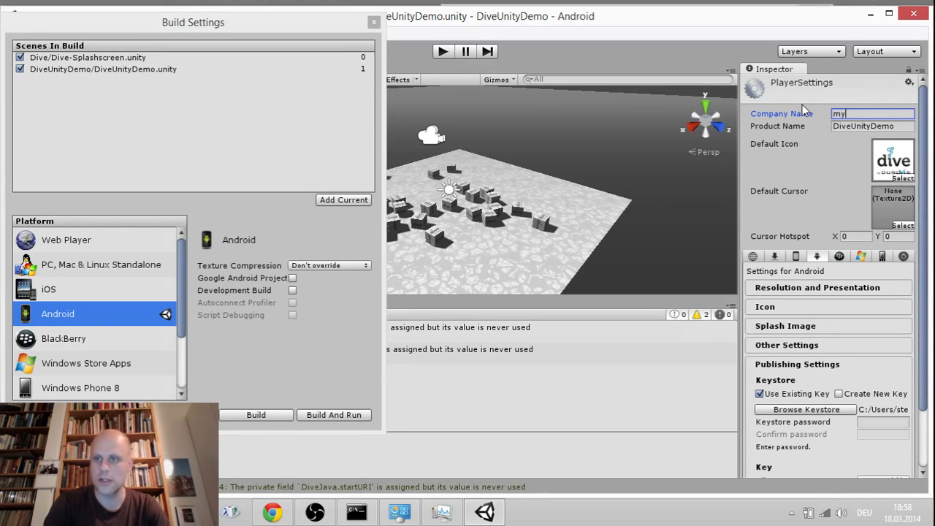
text(game)
text(ompany)
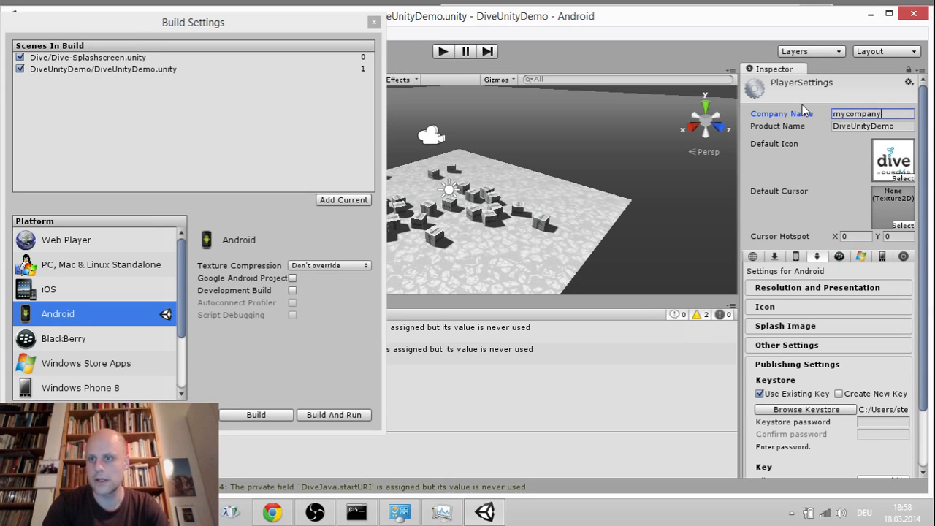
key(Tab)
text(mygame)
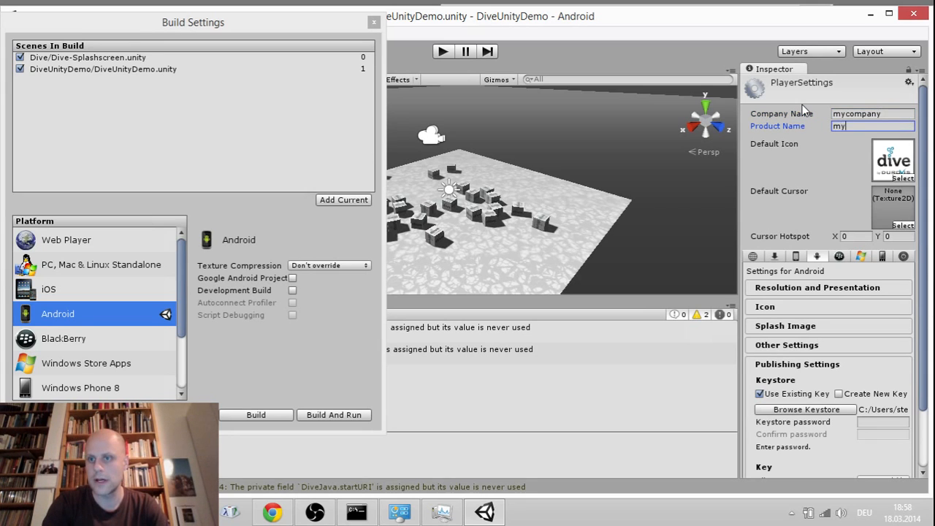
key(Tab)
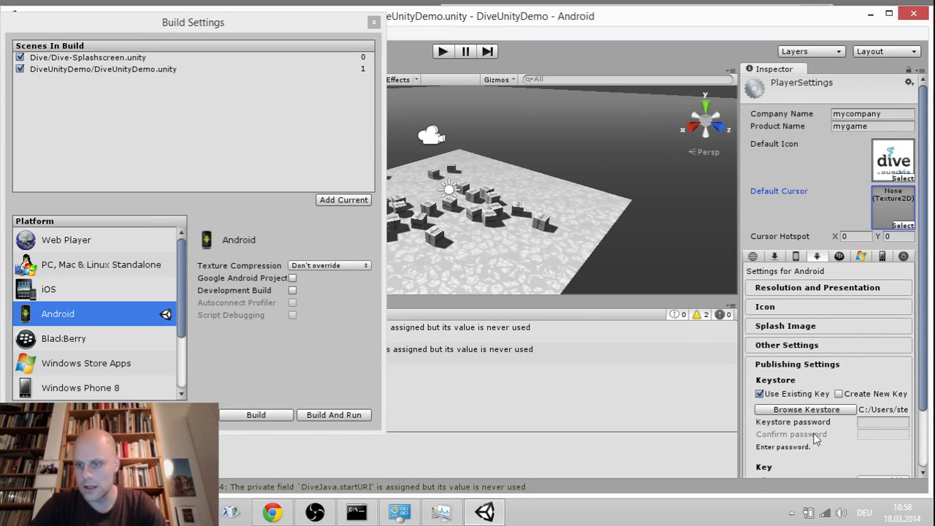
Step: Set the Android bundle identifier to com.mycompany.mygame in the Other Settings
click(789, 344)
scroll(887, 412, down, 4)
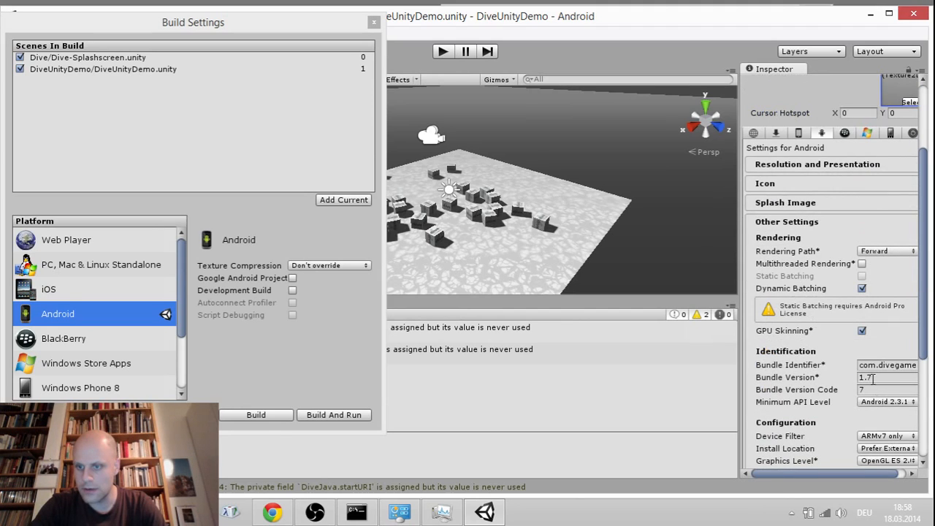
click(885, 363)
click(883, 363)
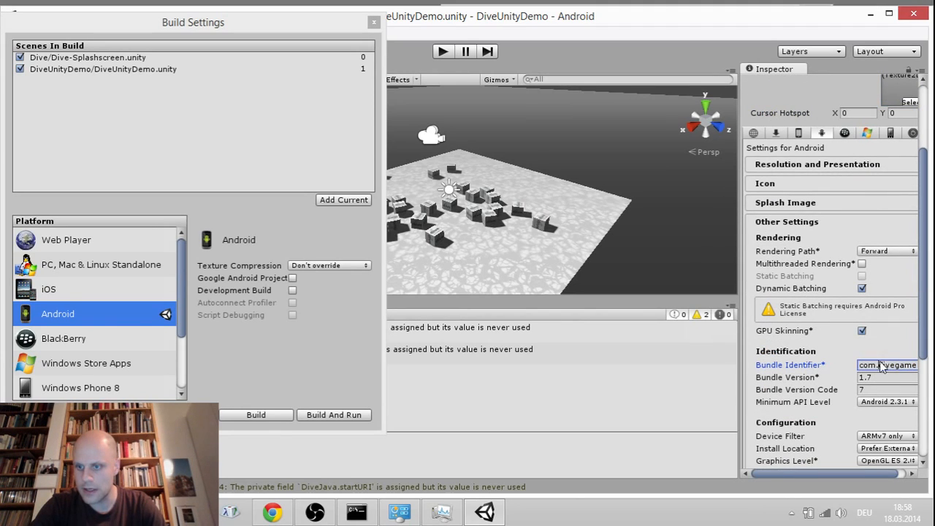
key(ctrl+a)
text(com.my)
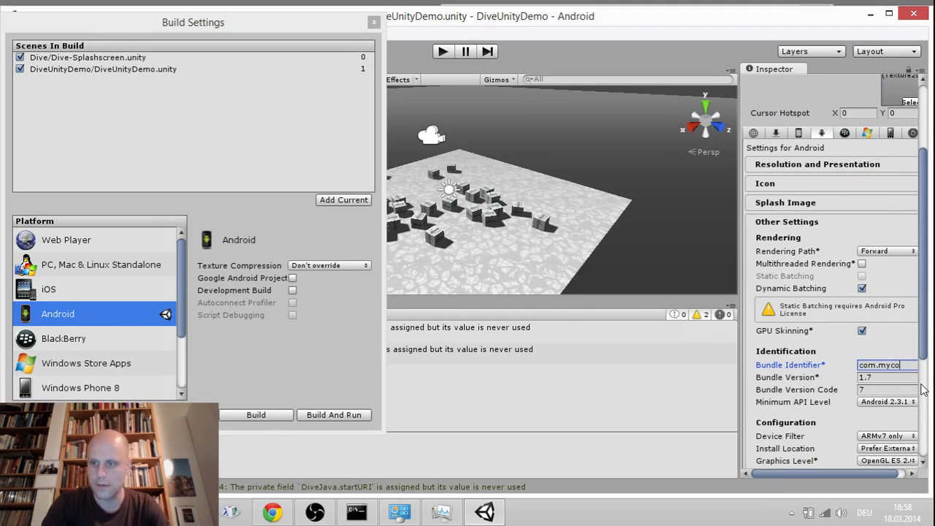
text(company.mygame)
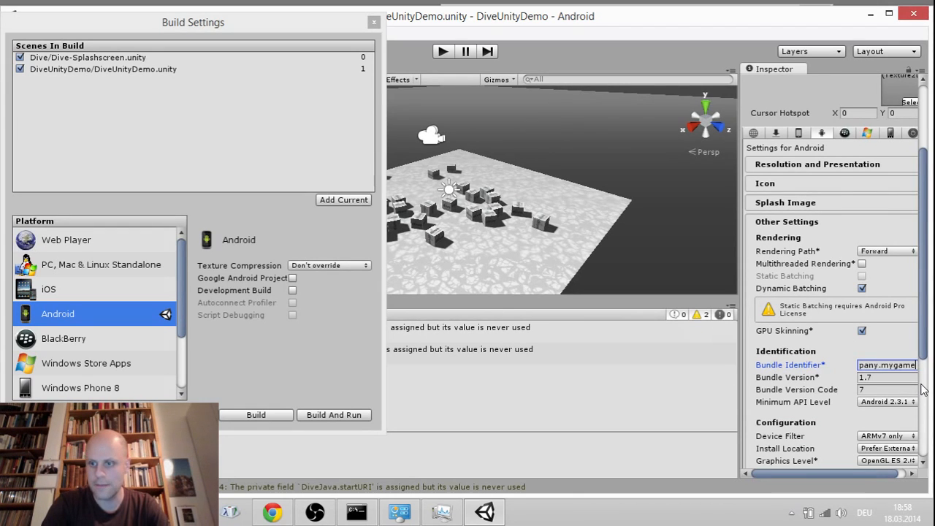
key(Return)
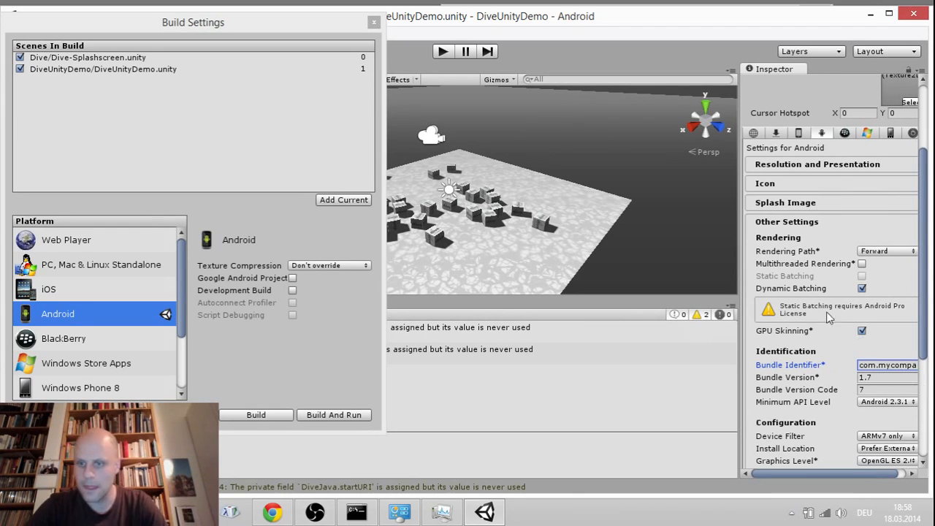
Step: Build and run the project for Android, then close the build settings
click(331, 412)
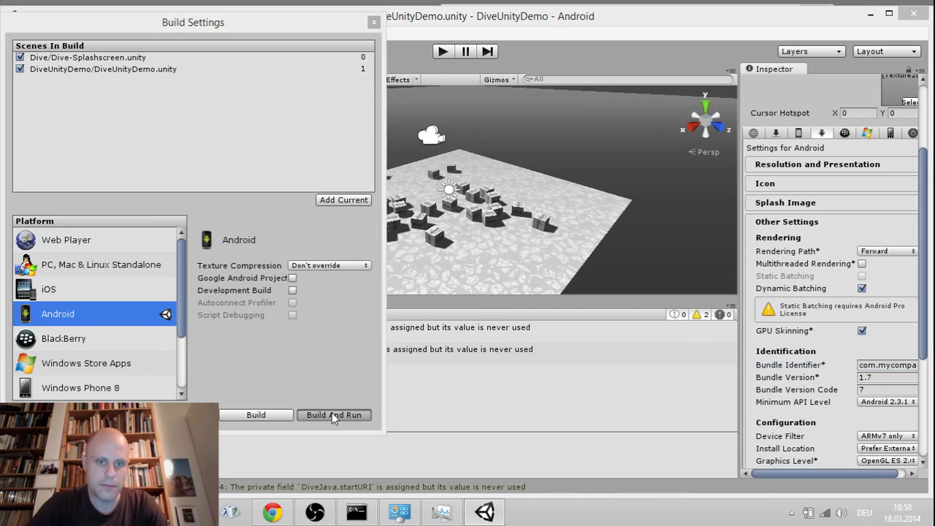
click(350, 349)
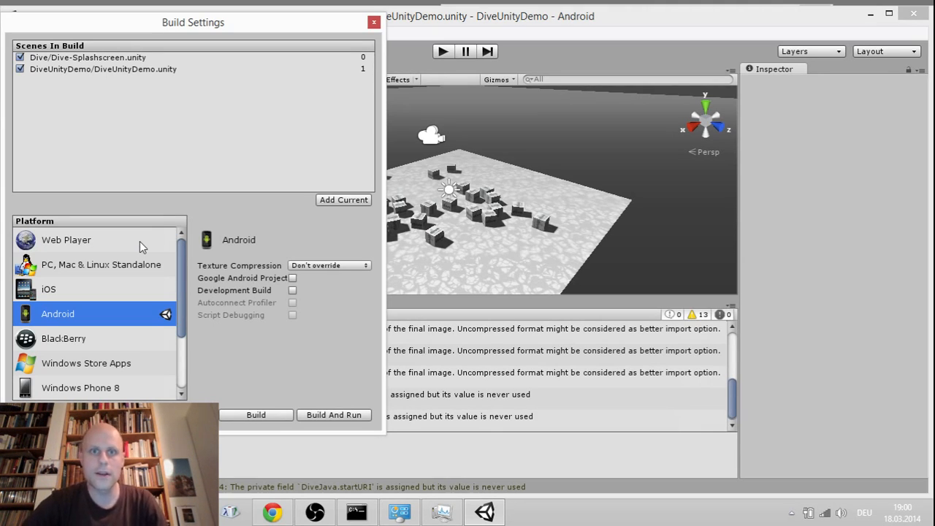
click(374, 24)
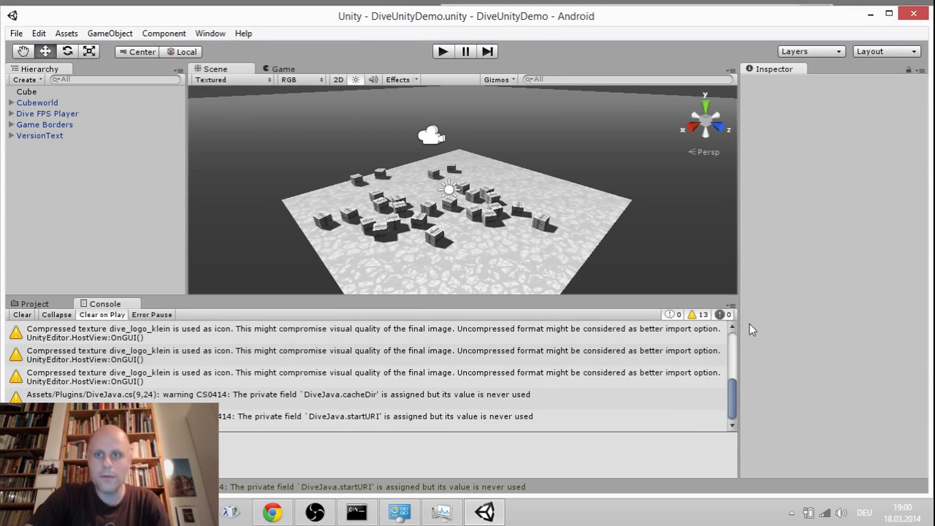
Step: Create a new 3D project named newproject in the Documents folder without importing any packages
click(17, 34)
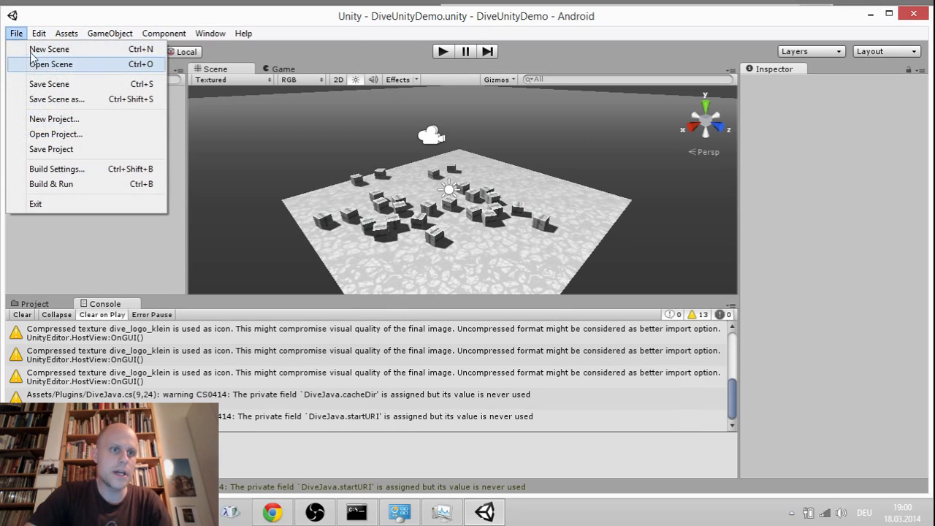
click(54, 119)
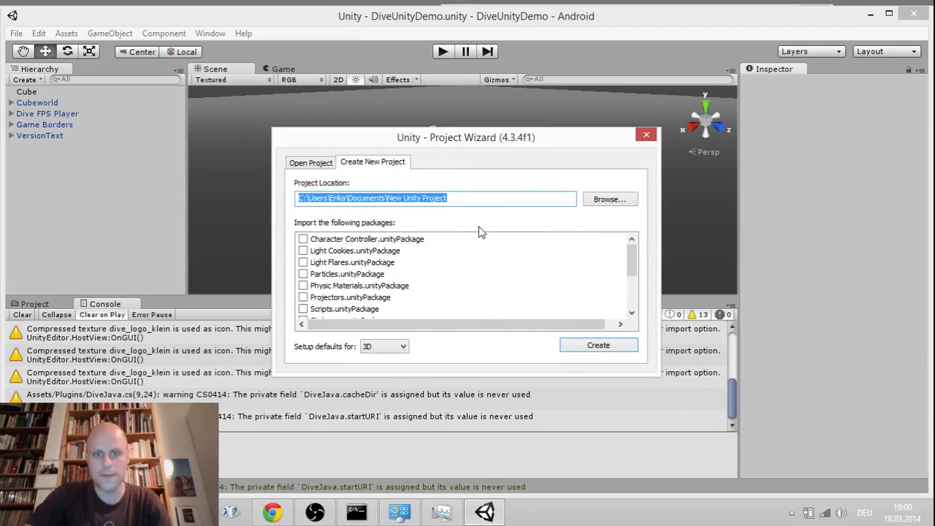
click(388, 196)
drag(388, 196, 615, 225)
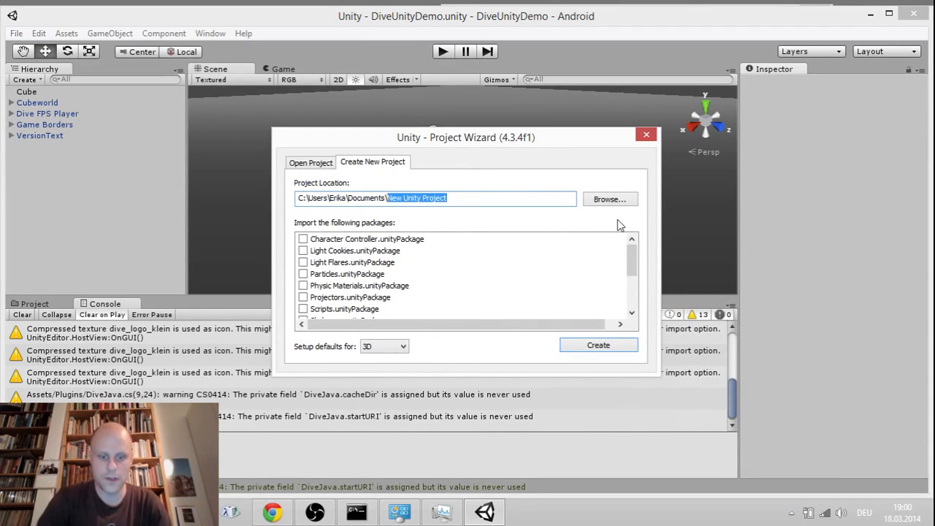
text(newproject)
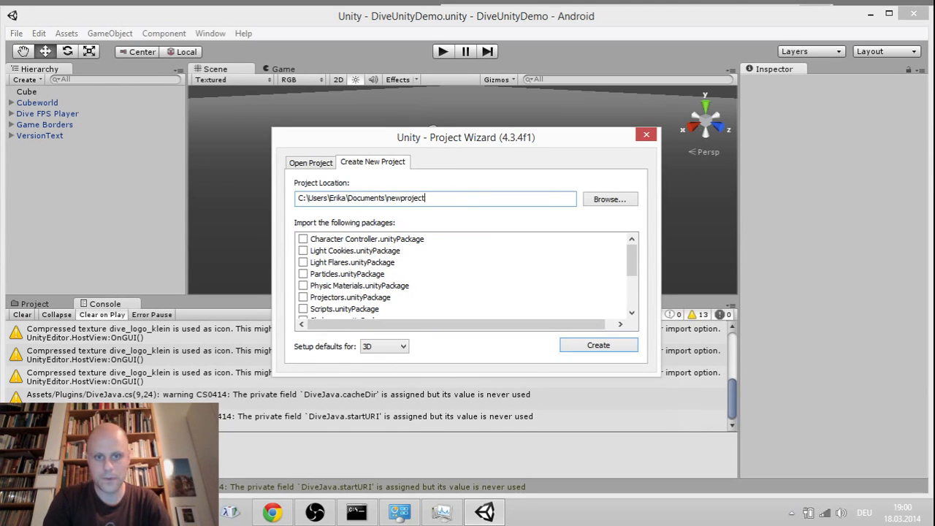
key(Return)
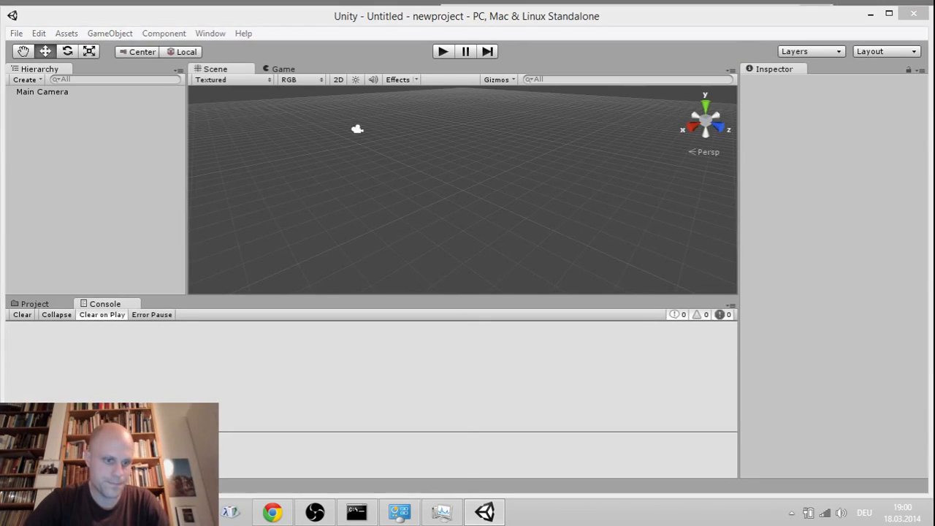
Step: Import all items of the Dive_Camera_Plugin_Unity_v1_6 package from the Downloads folder into the new project
mouse_move(441, 511)
click(242, 434)
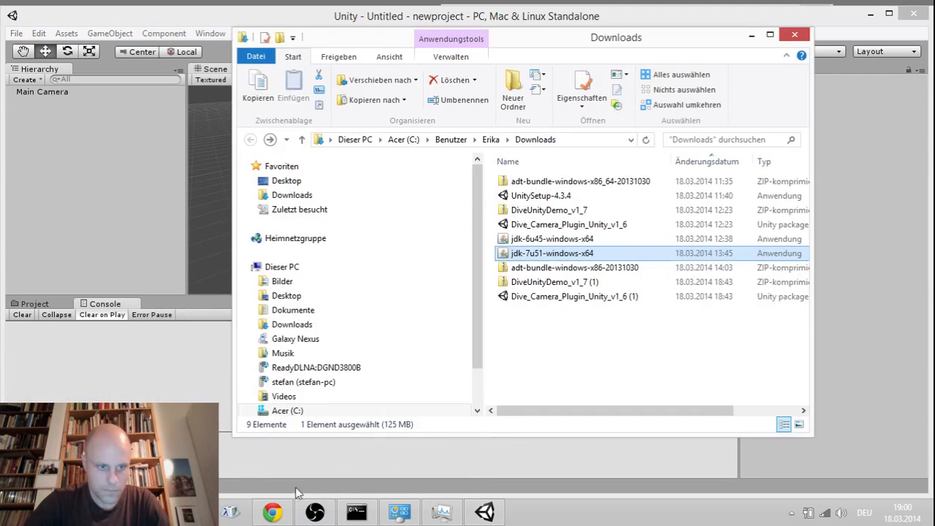
click(610, 318)
click(590, 226)
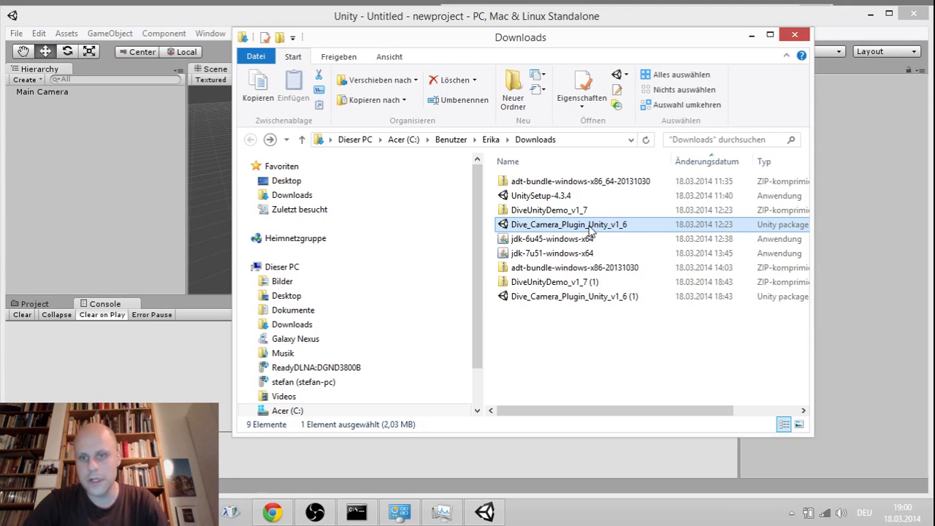
double_click(591, 226)
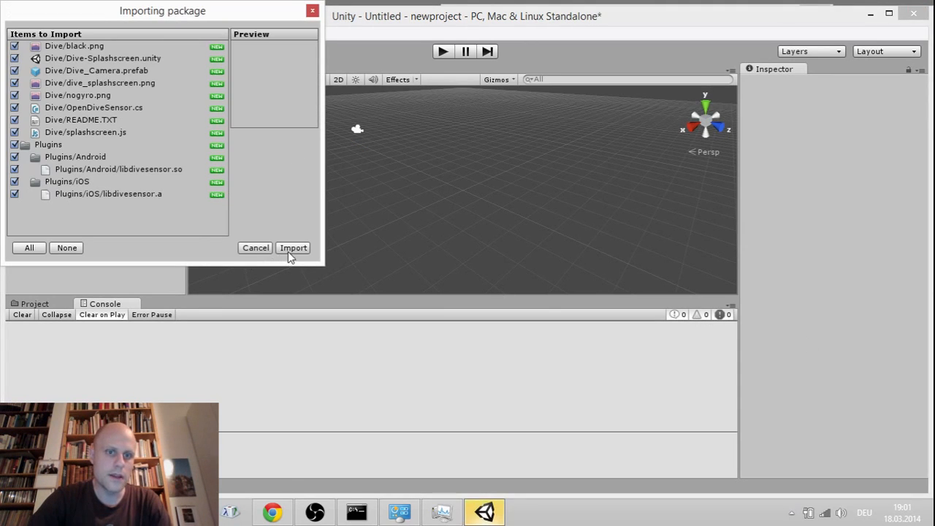
click(291, 248)
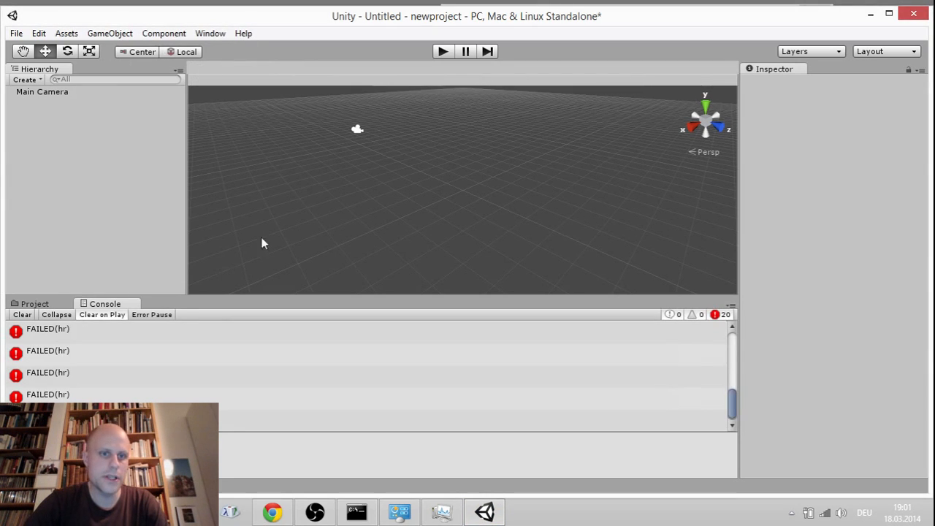
Step: Review the console's error messages, clear them and show the project's assets
click(102, 340)
scroll(133, 409, down, 2)
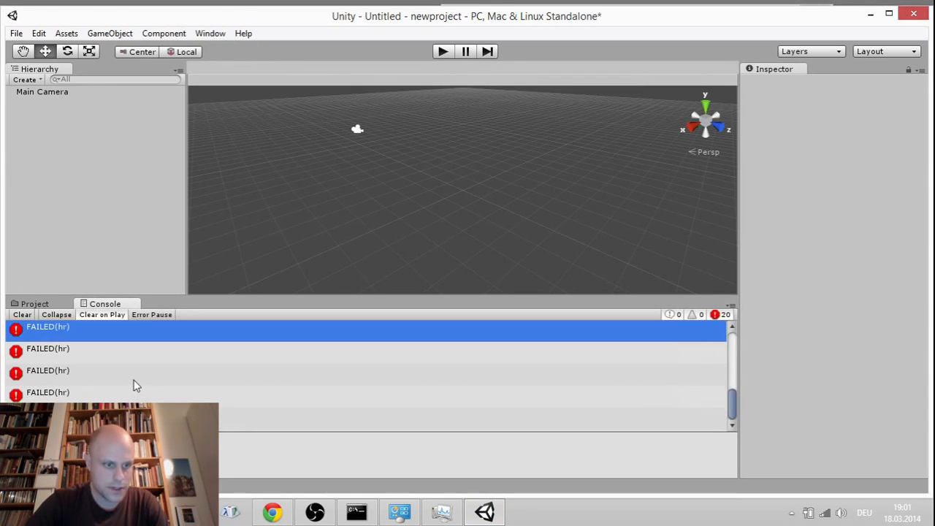
click(134, 419)
scroll(120, 371, down, 2)
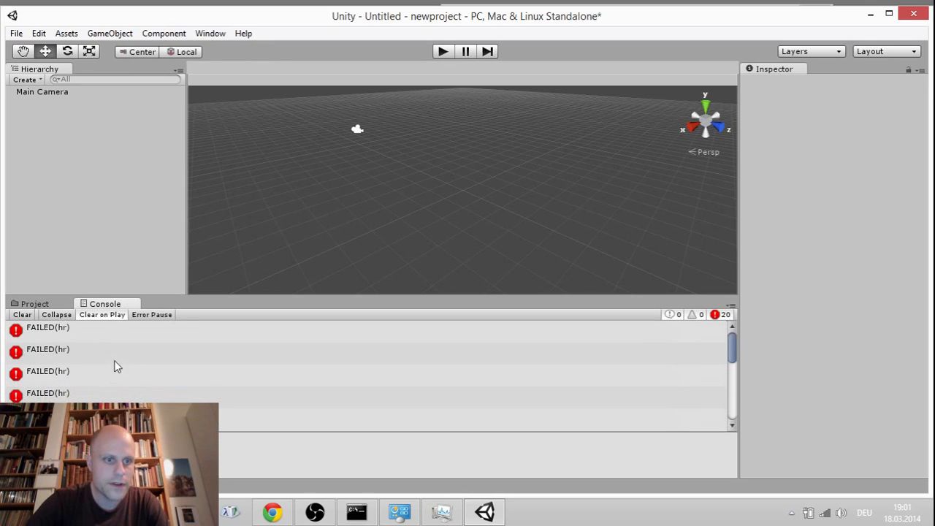
click(24, 314)
click(42, 304)
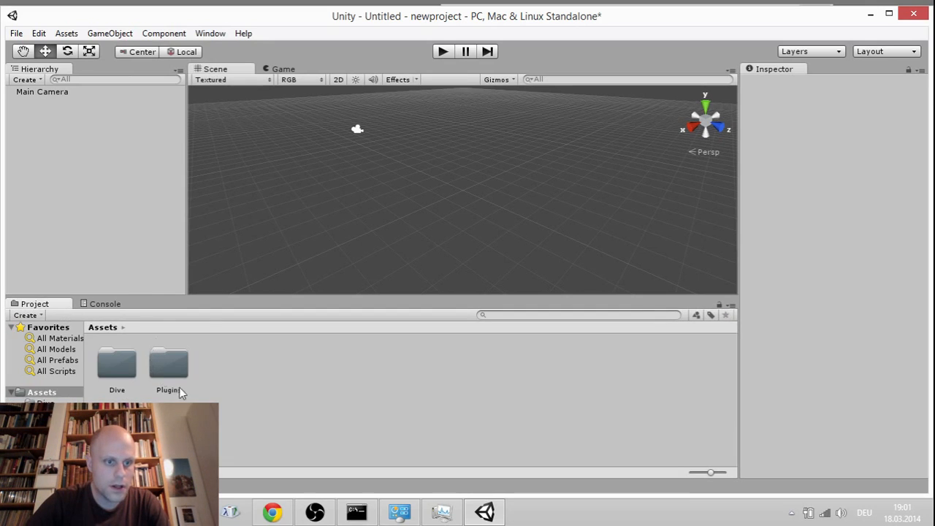
click(22, 36)
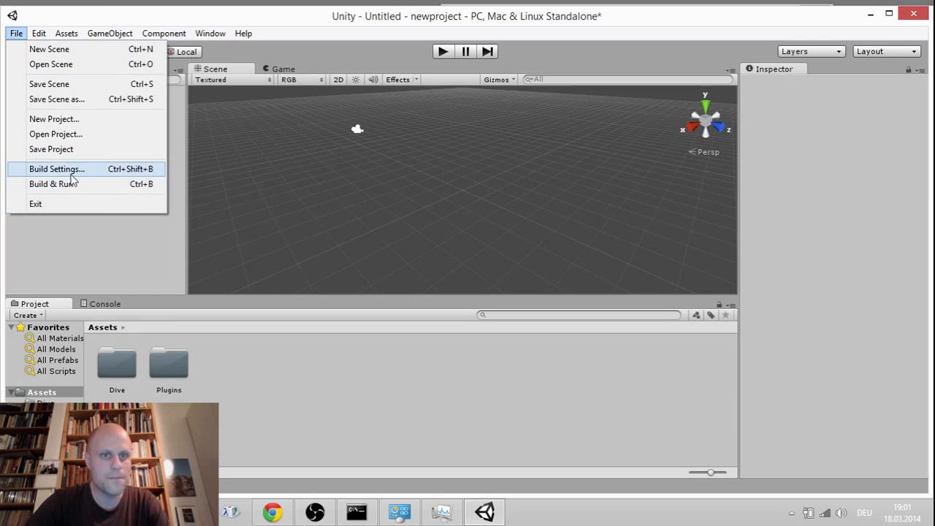
click(76, 131)
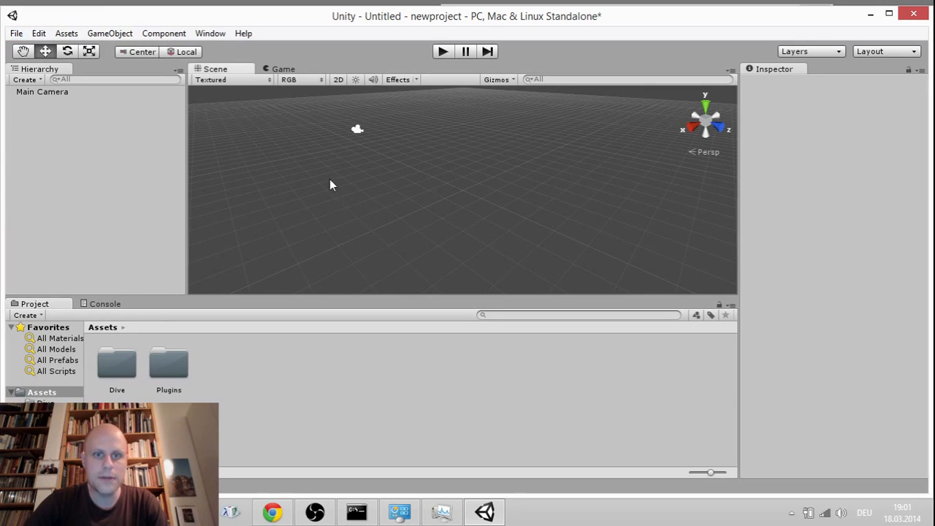
Step: Add a plane to the scene and scale it uniformly to about 11.9
click(109, 34)
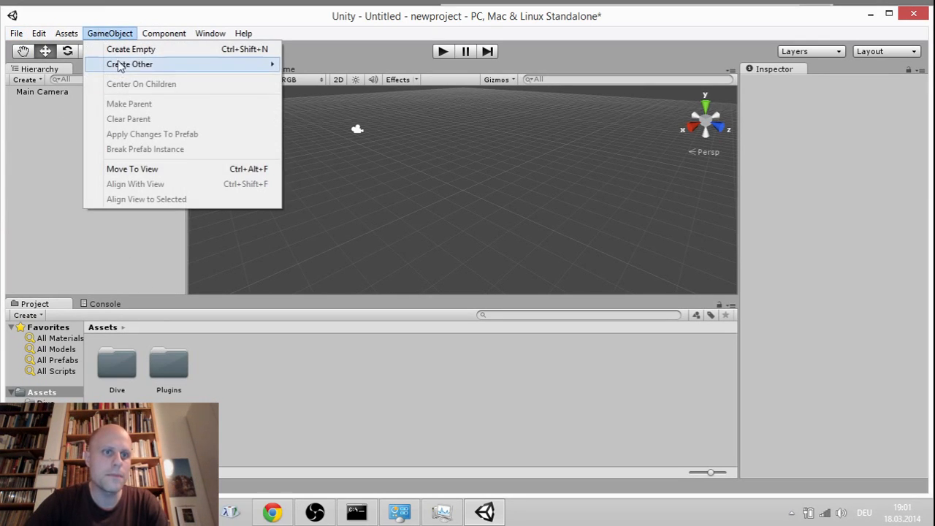
mouse_move(130, 64)
click(333, 269)
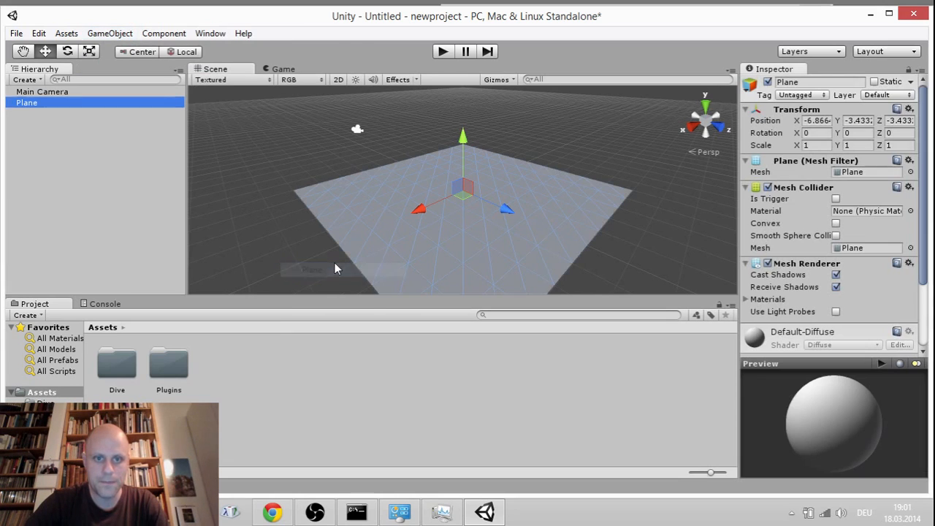
key(r)
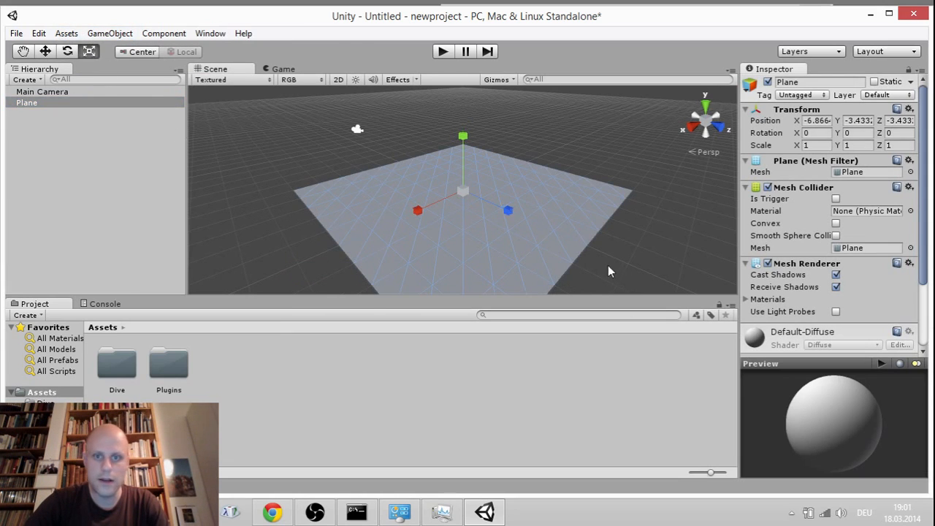
drag(464, 193, 241, 237)
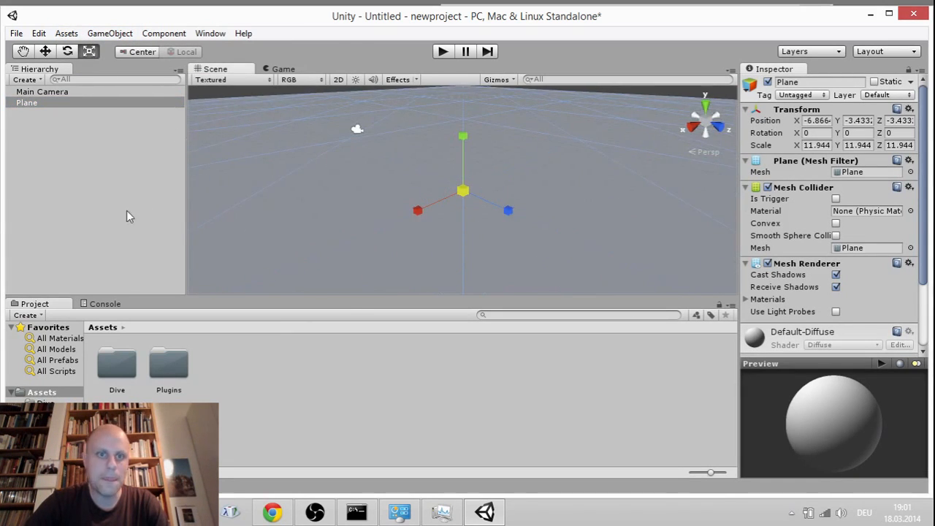
Step: Add a cube to the scene on the enlarged plane
click(48, 91)
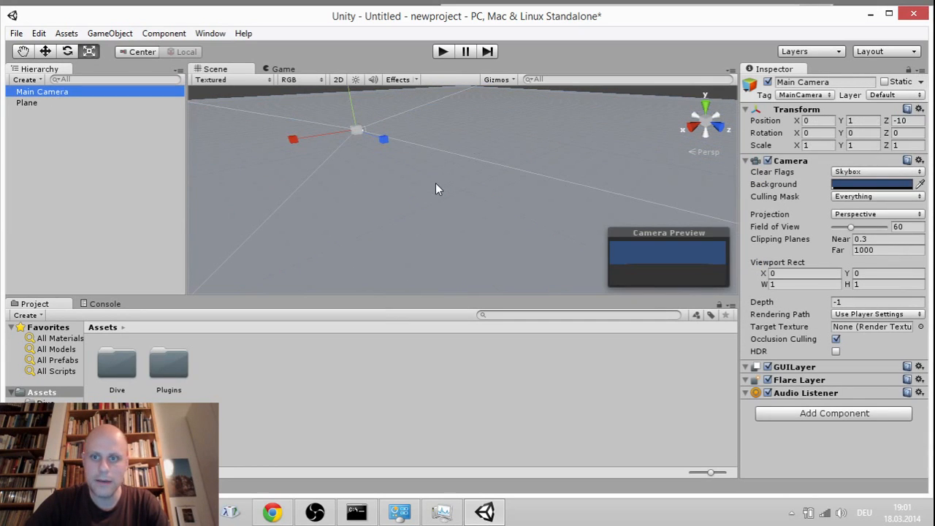
scroll(436, 183, down, 4)
click(110, 33)
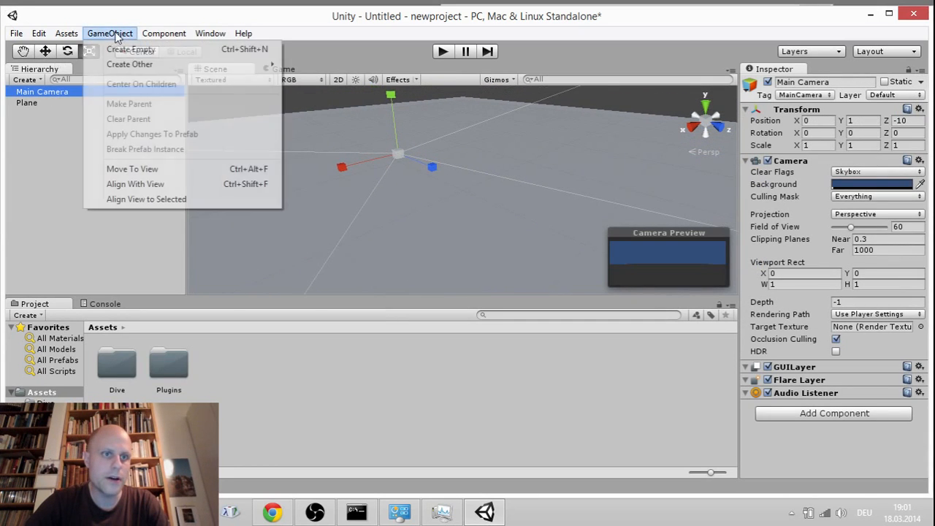
mouse_move(130, 64)
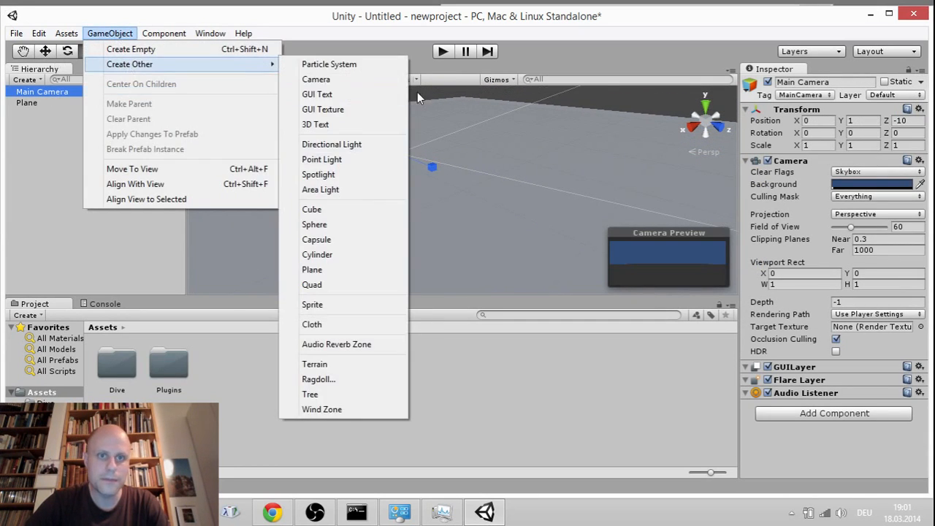
click(358, 211)
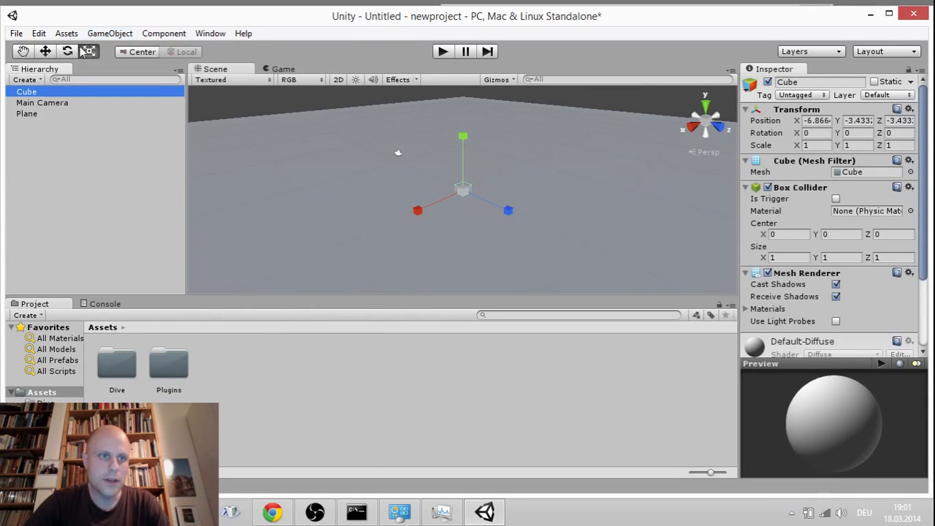
Step: Scale the cube uniformly to about 4.5 and move it across the plane to about X -17.3, Z -3.2
drag(464, 192, 648, 242)
click(45, 51)
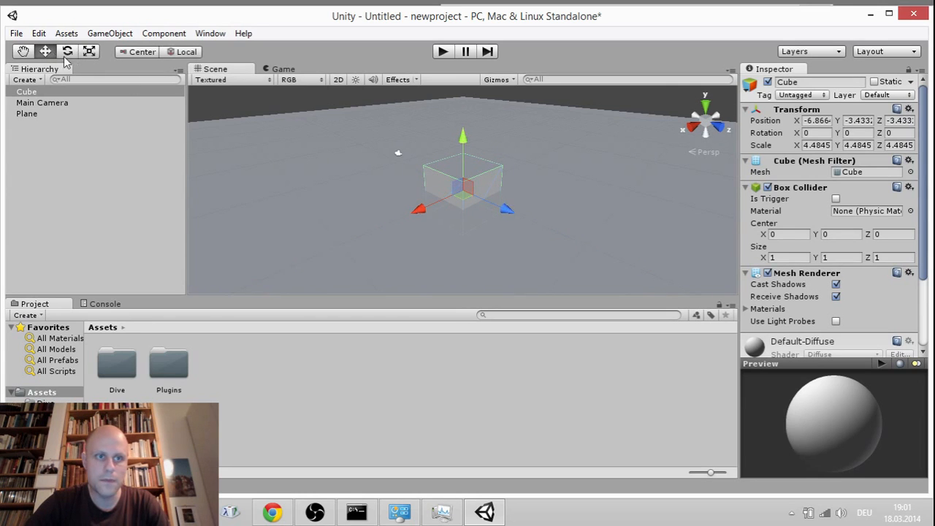
drag(530, 155, 537, 149)
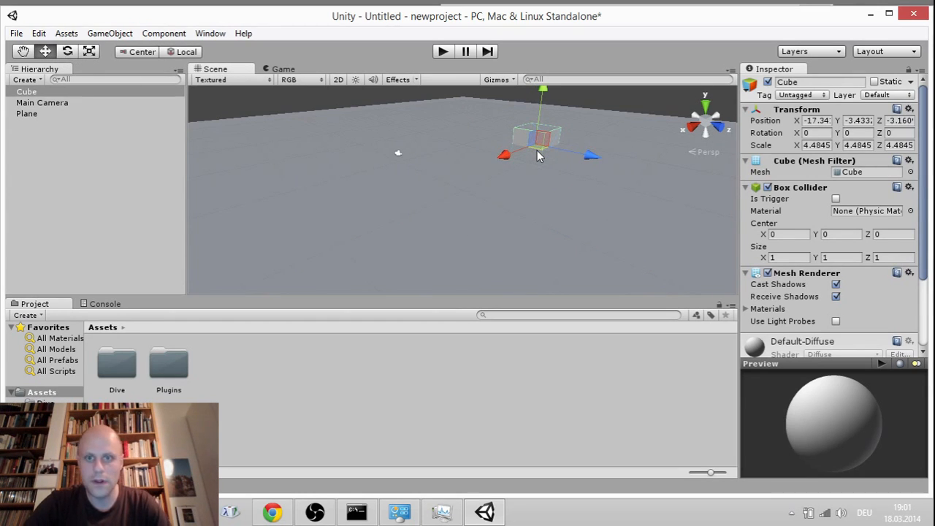
Step: Duplicate the cube four times, spread the cubes over the plane and raise them, the rear one to about Y 1.7
drag(537, 147, 469, 267)
key(ctrl+d)
key(ctrl+d)
key(ctrl+d)
key(ctrl+d)
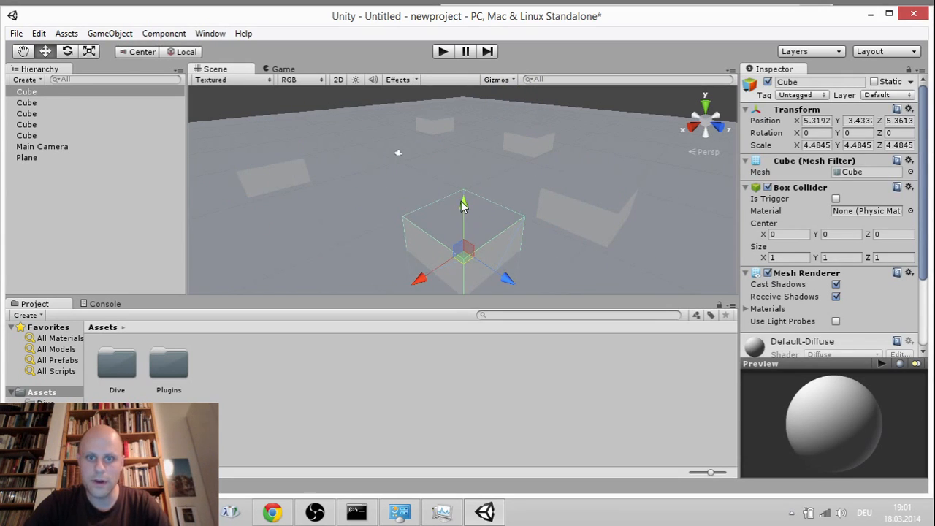
drag(463, 206, 540, 138)
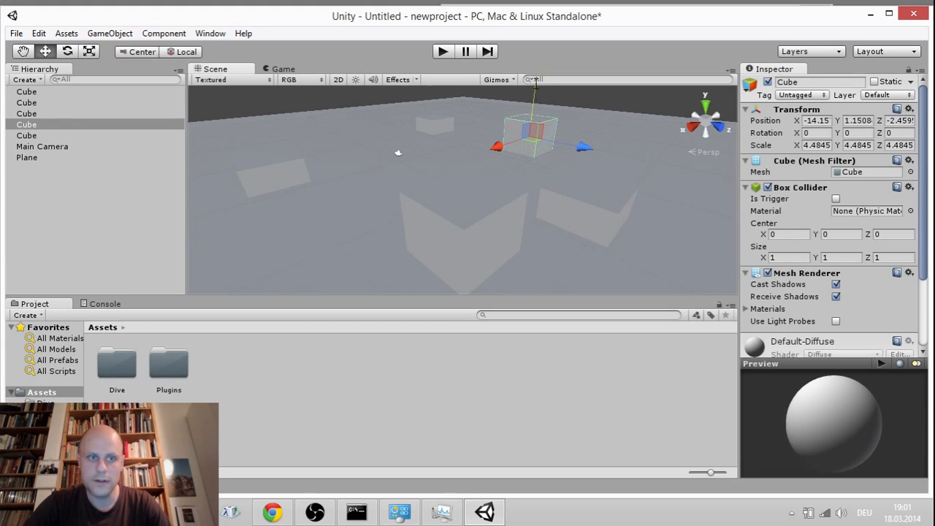
Step: Add a directional light to illuminate the plane and cubes
click(123, 37)
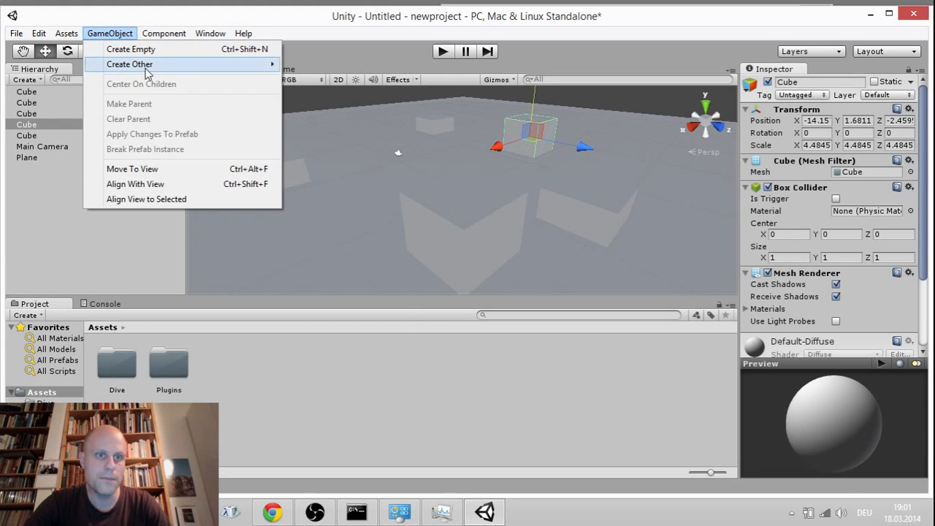
mouse_move(264, 66)
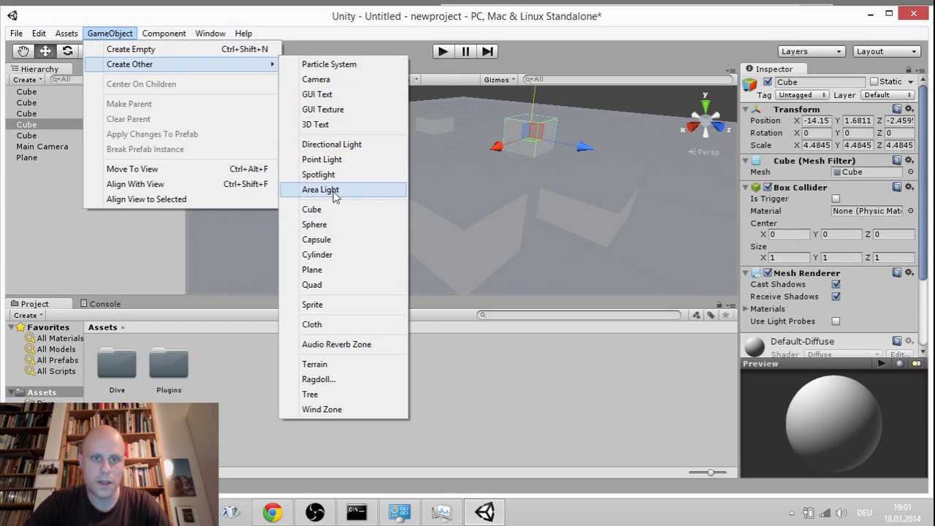
click(330, 144)
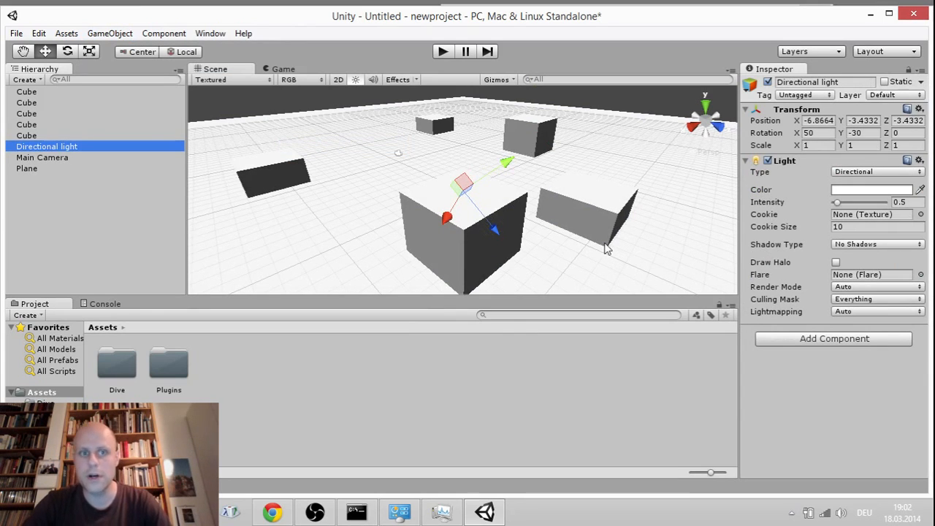
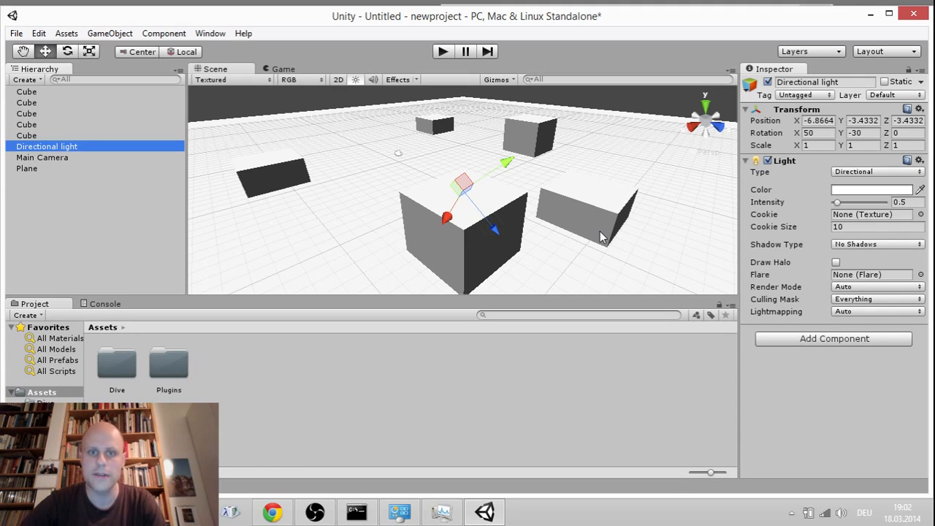
Step: Create an empty game object and make the Main Camera its child
click(55, 158)
right_click(55, 159)
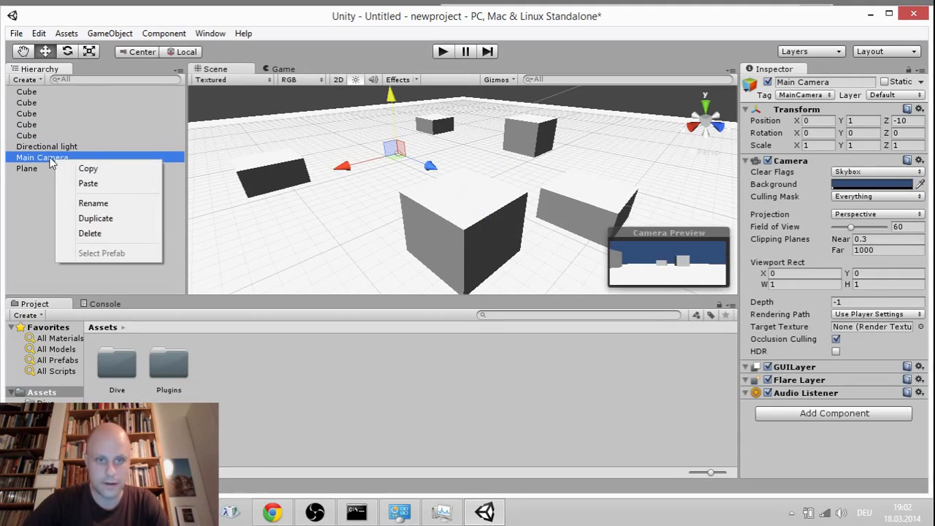
click(93, 36)
click(128, 49)
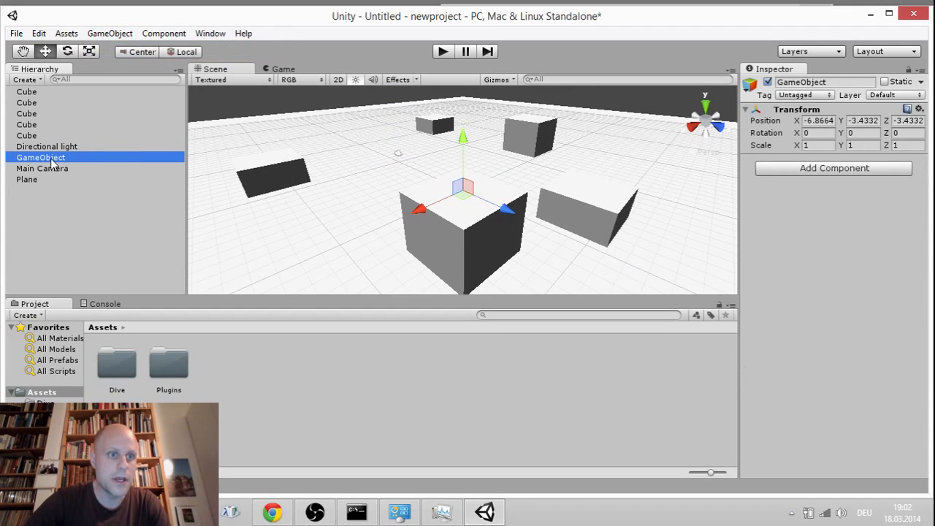
drag(52, 168, 58, 157)
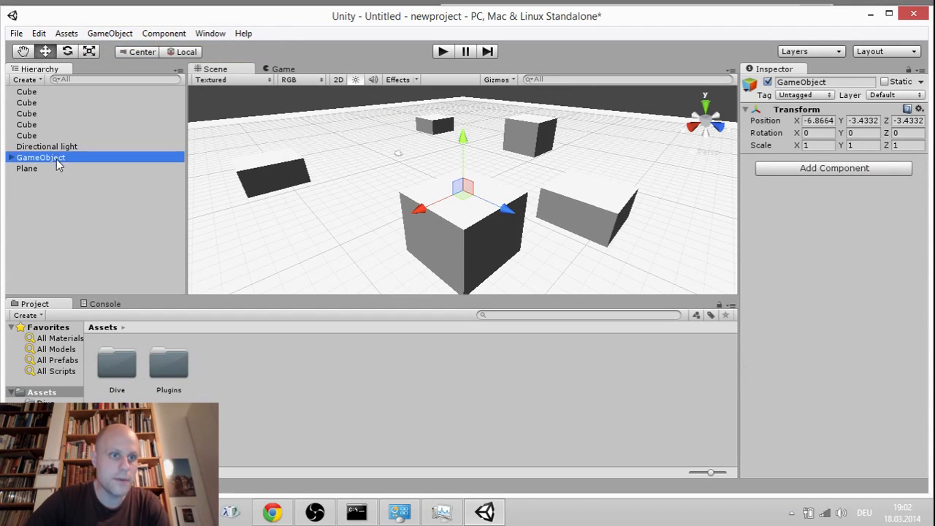
Step: Duplicate the Main Camera inside the parent GameObject
click(12, 158)
click(38, 168)
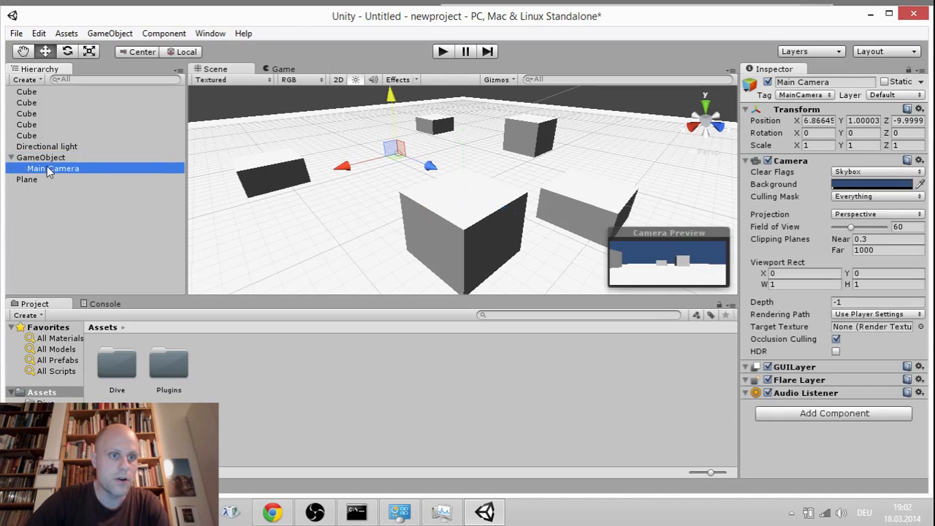
right_click(47, 169)
click(79, 225)
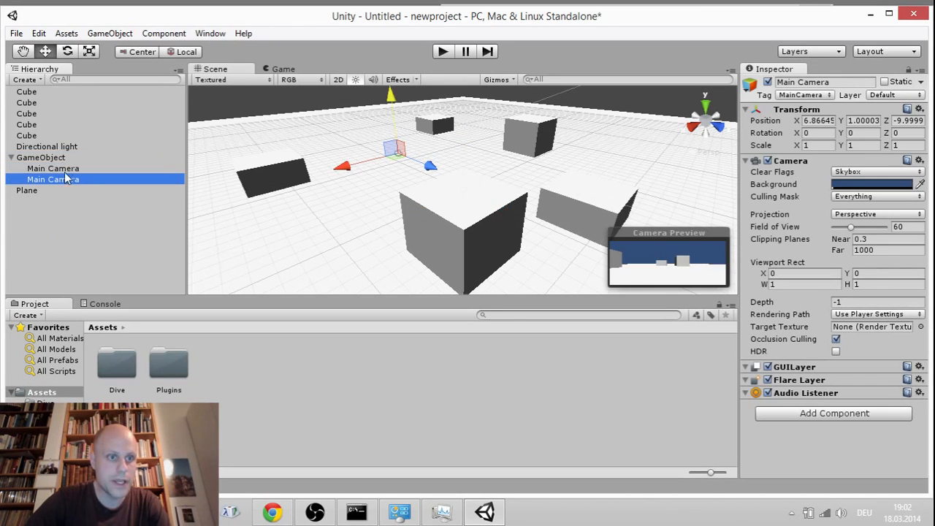
Step: Set the first Main Camera's viewport rectangle width to 0.5
click(793, 276)
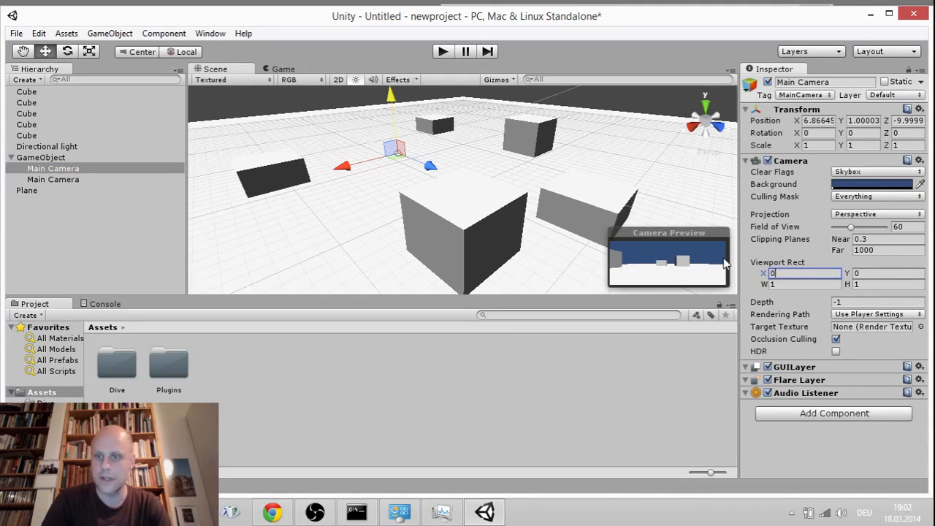
key(Tab)
key(Tab)
text(0)
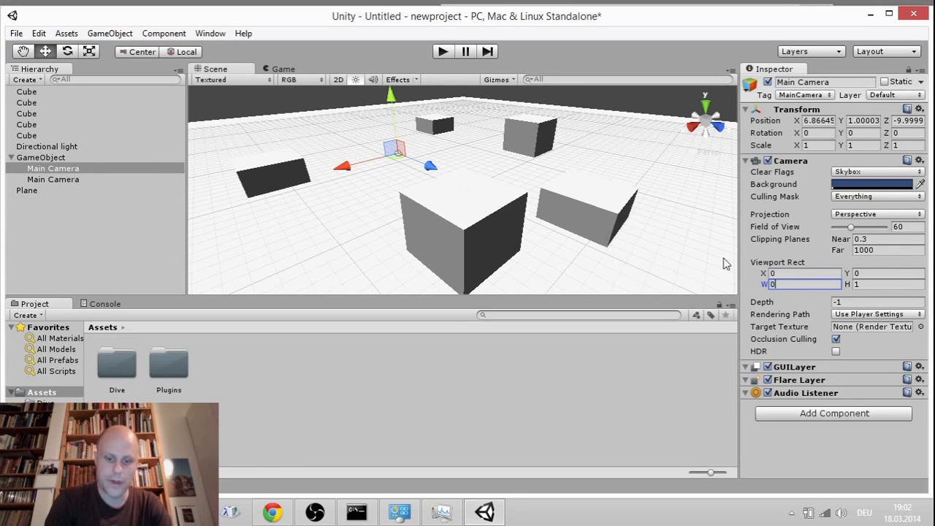
text(.5)
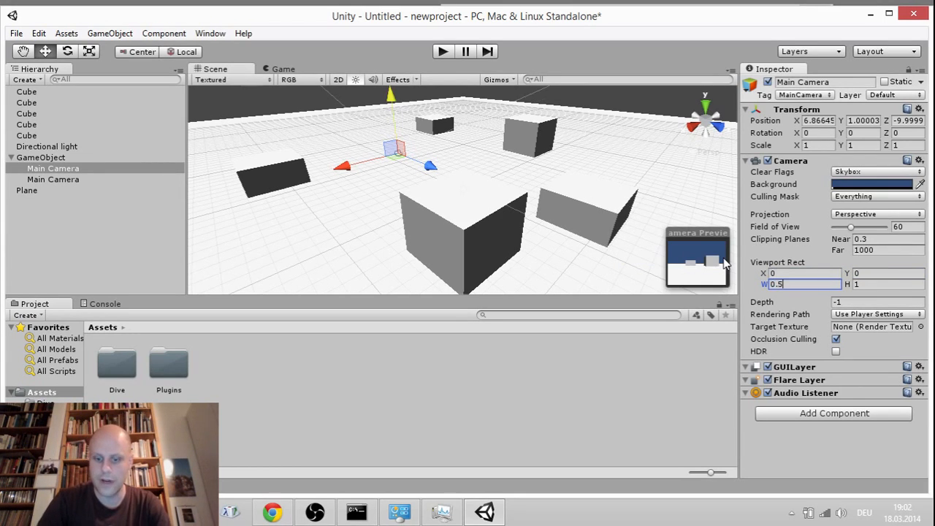
Step: Set the second Main Camera's viewport rectangle to X 0.5 and width 0.5
click(80, 179)
click(792, 273)
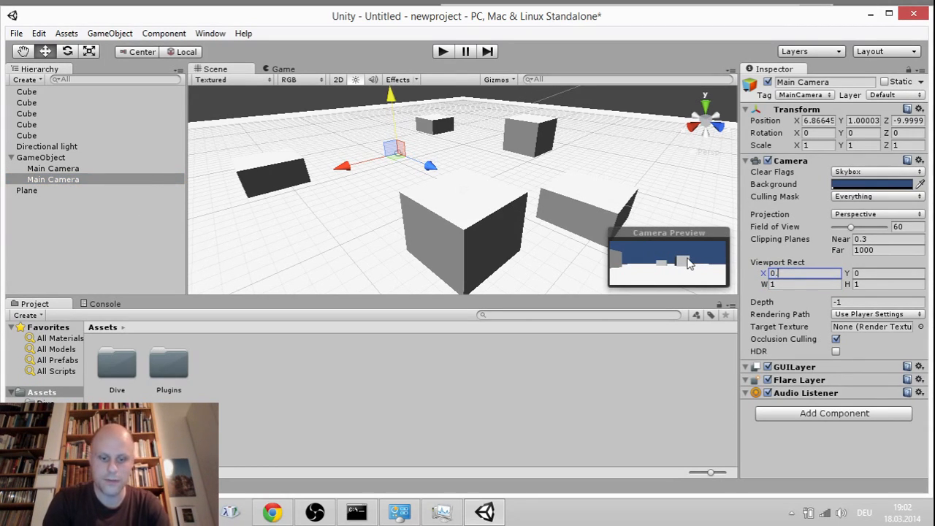
click(805, 284)
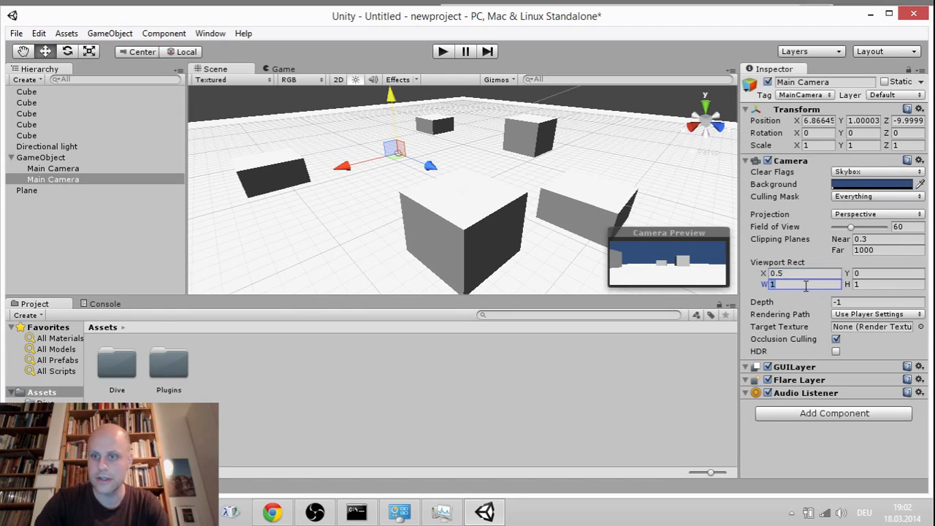
key(BackSpace)
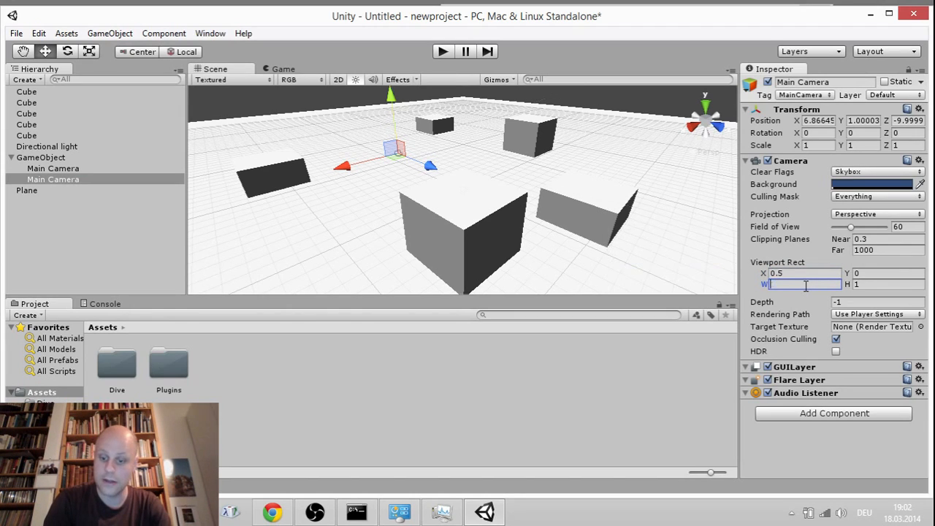
text(0.5)
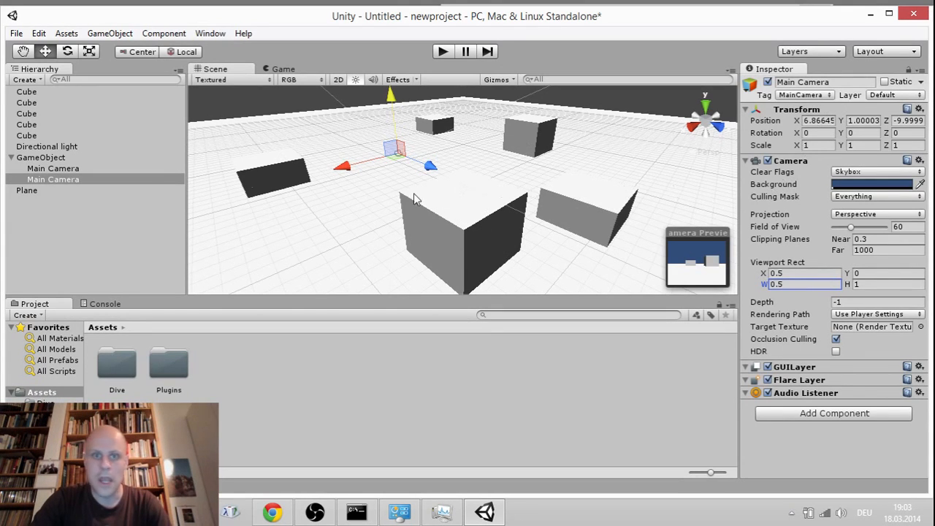
Step: Reset the position of both cameras together and raise their parent GameObject to about Y 5.6
click(82, 168)
click(79, 179)
click(78, 158)
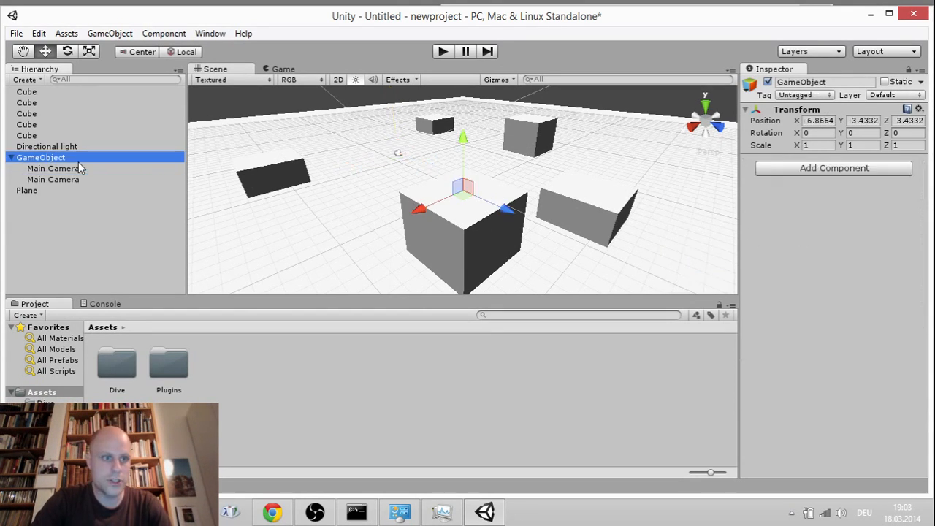
click(74, 169)
click(75, 190)
click(71, 170)
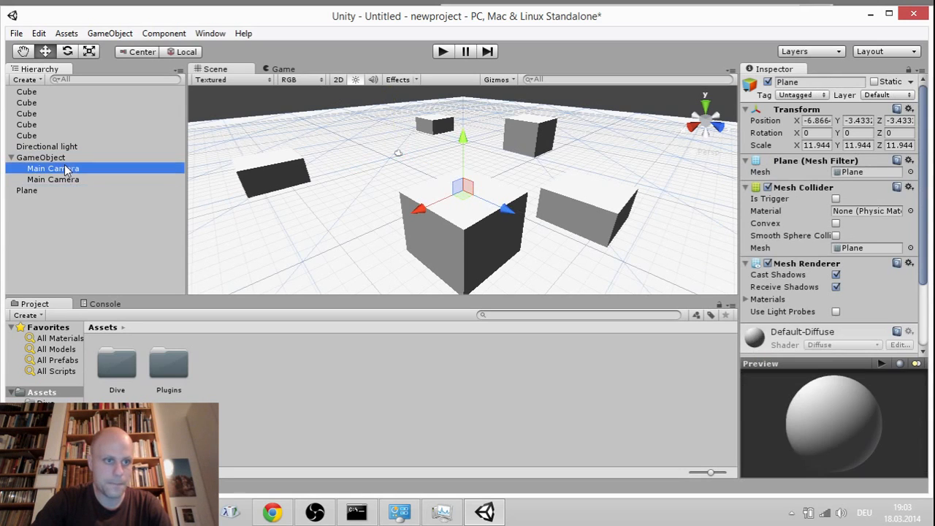
ctrl+click(80, 179)
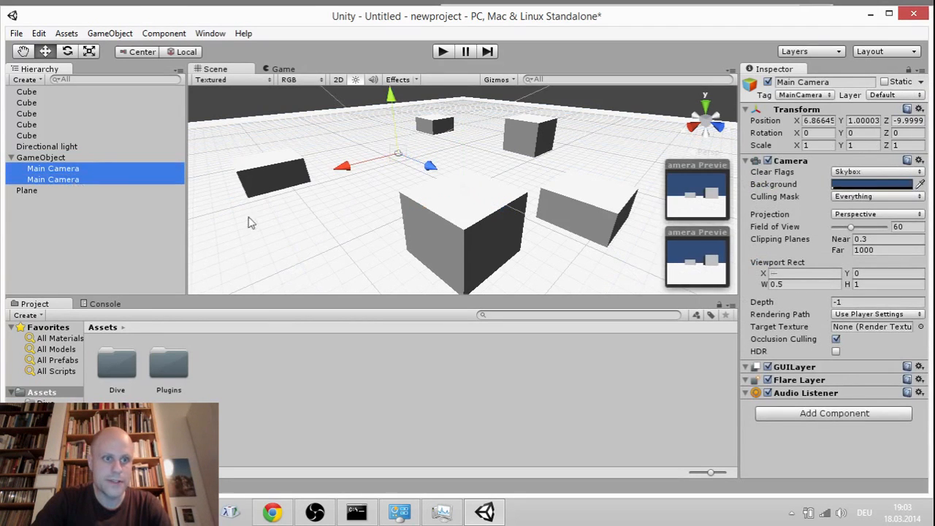
click(918, 108)
click(826, 234)
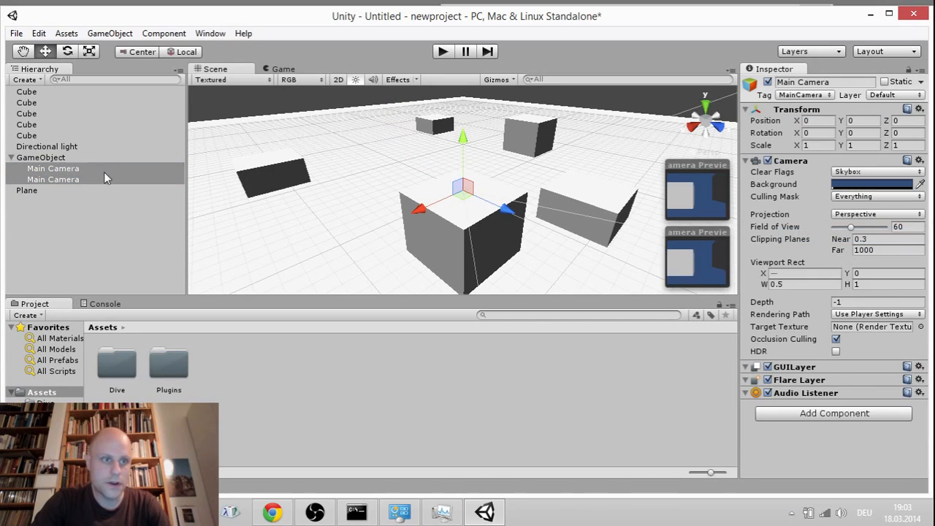
click(34, 159)
drag(463, 140, 473, 81)
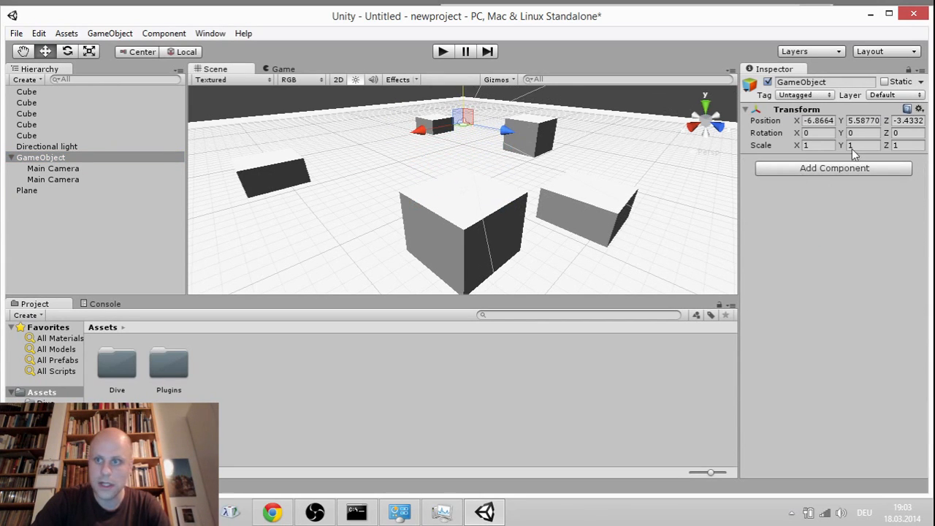
Step: Set the X position of the first camera under GameObject to -0.03
click(66, 168)
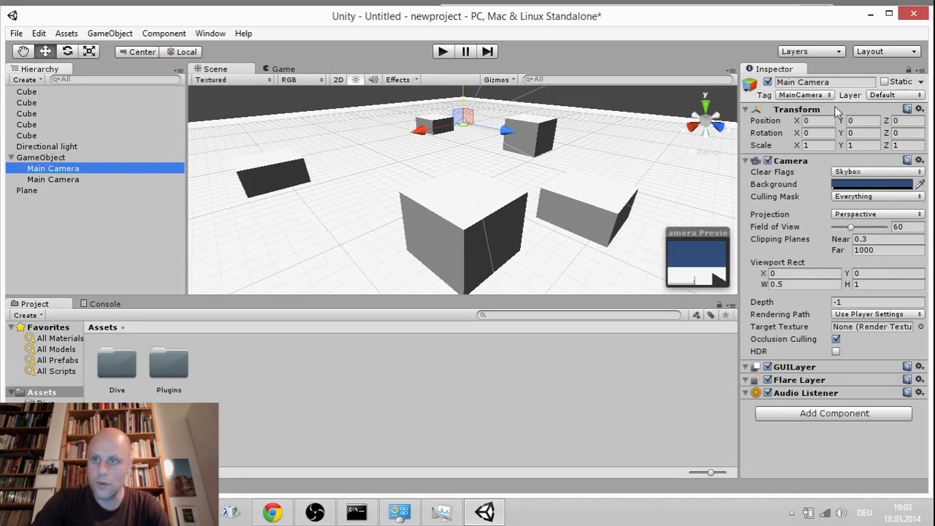
click(816, 121)
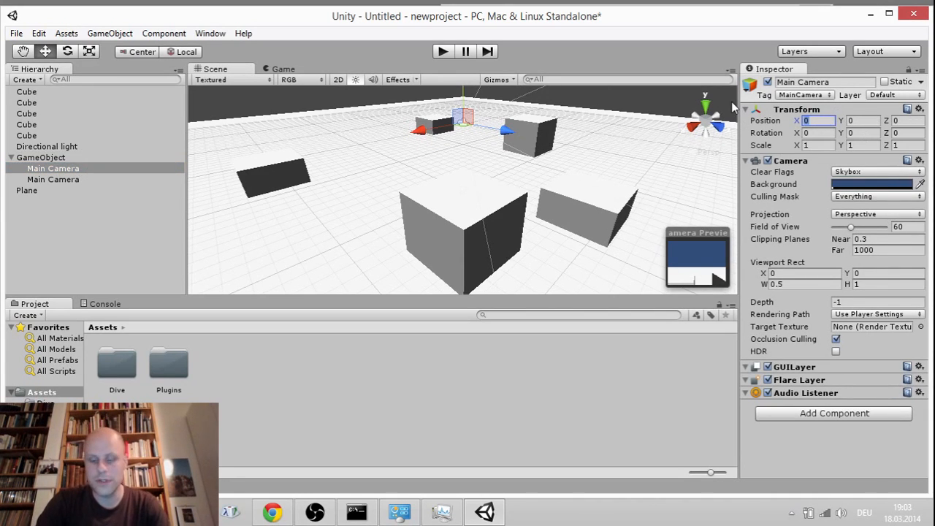
text(-0.)
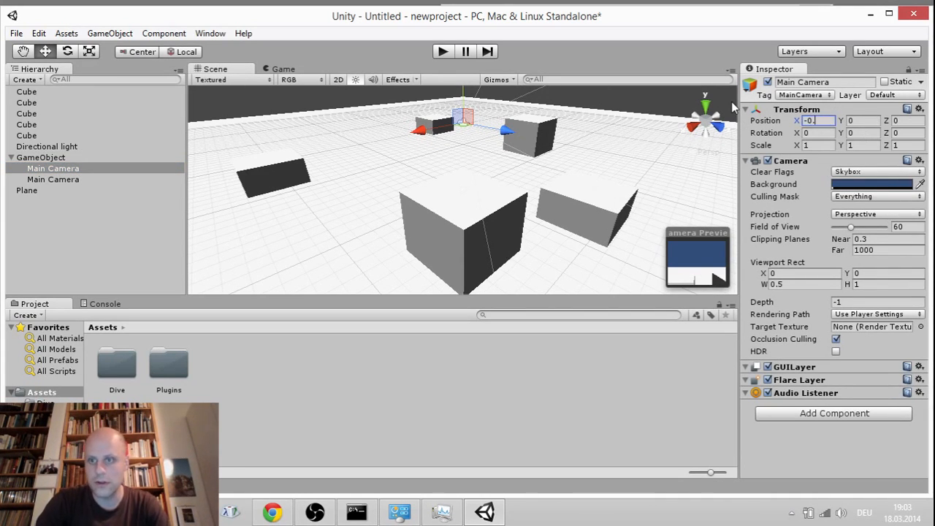
text(03)
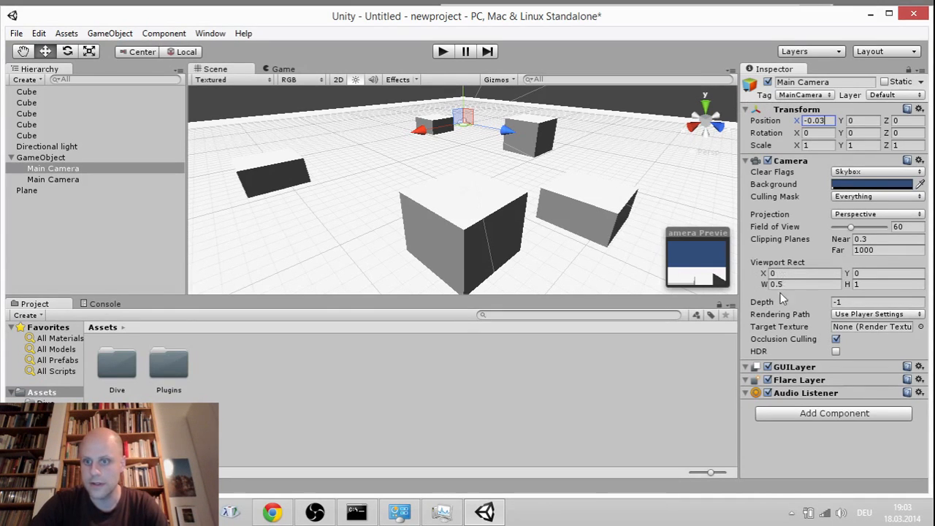
Step: Rename the first camera under GameObject as Left Camera
right_click(74, 168)
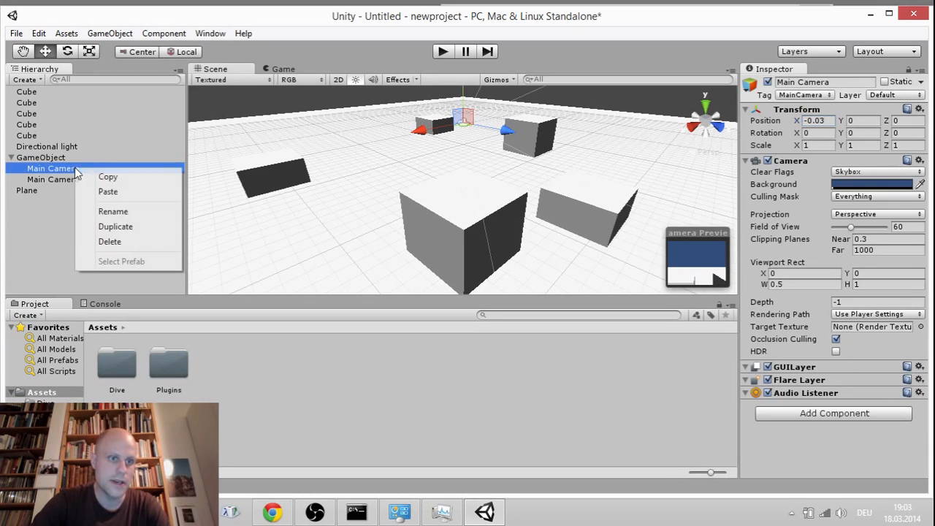
click(109, 211)
text(Le)
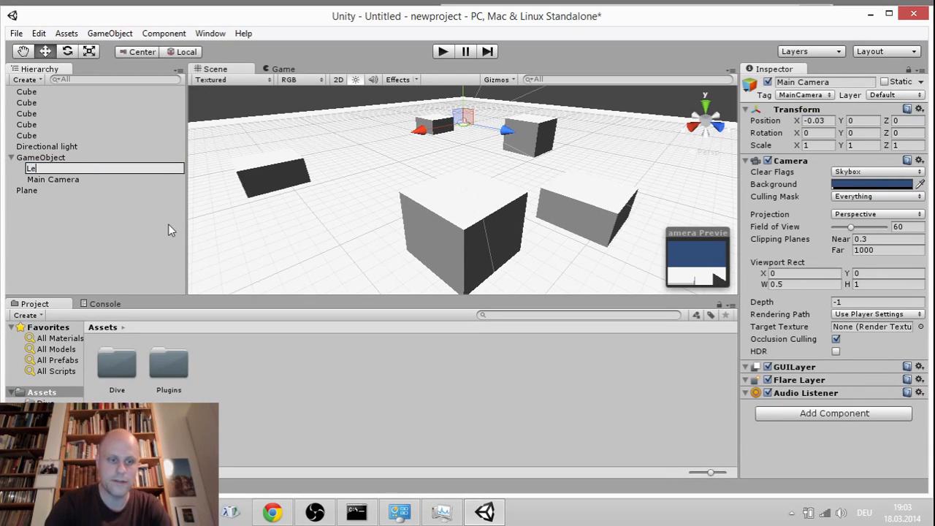
text(ft Camera)
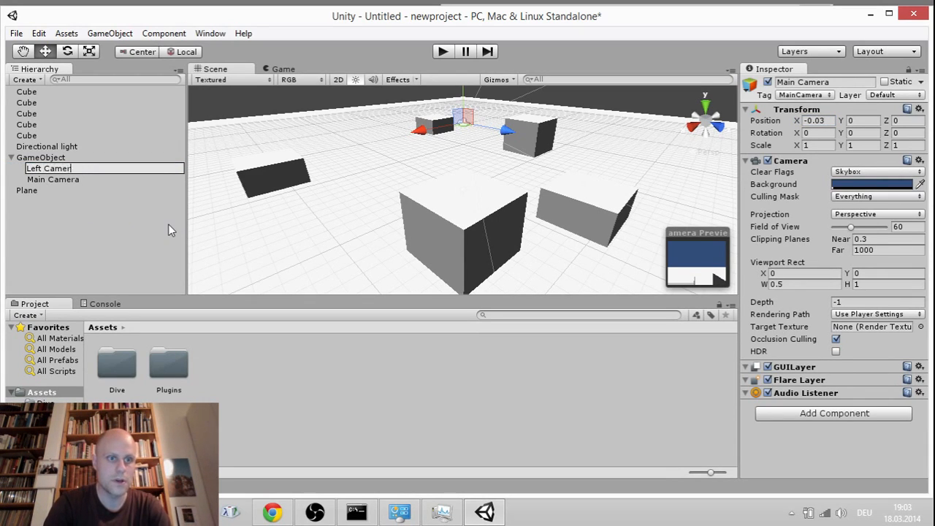
key(Return)
Step: Rename the remaining Main Camera under GameObject as Right Camera
right_click(76, 176)
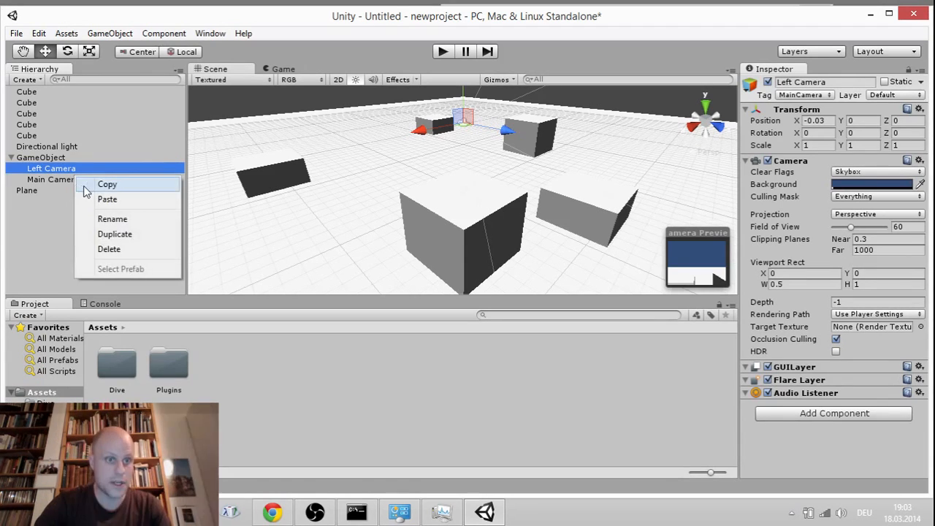
click(72, 179)
right_click(72, 179)
click(111, 226)
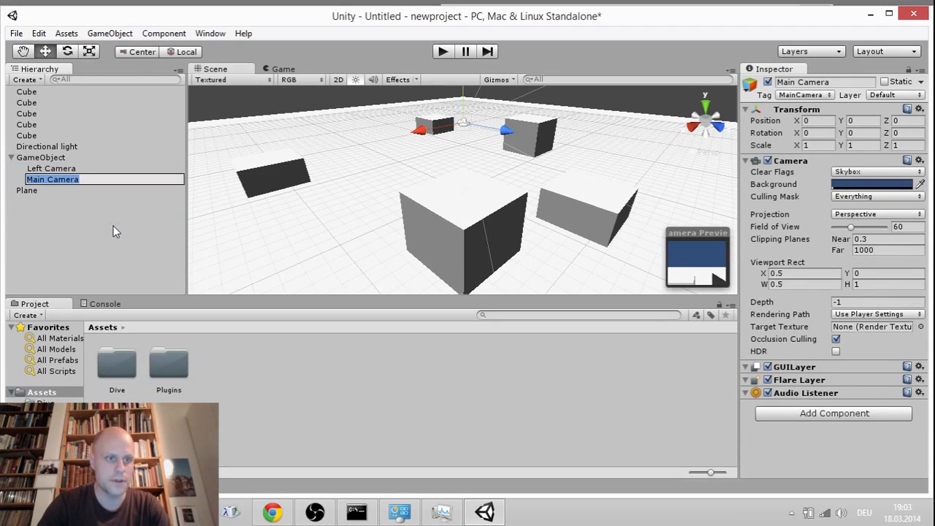
text(Right Camera)
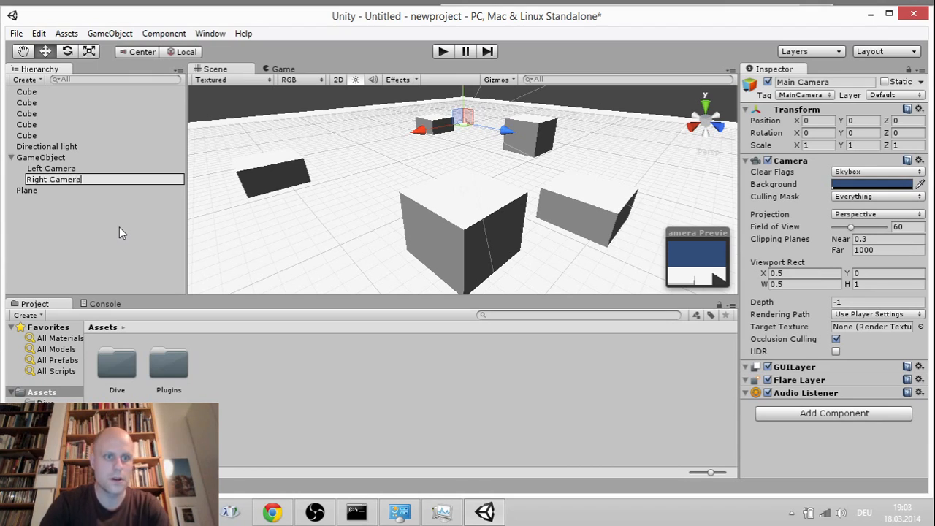
key(Return)
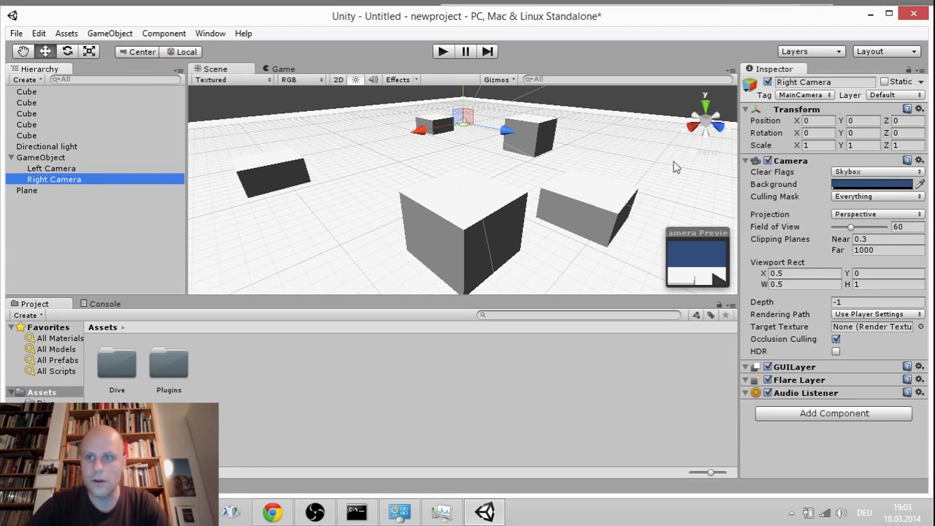
Step: Set the Right Camera's X position to 0.03 and compare it with the Left Camera's offset
click(818, 121)
text(0.06)
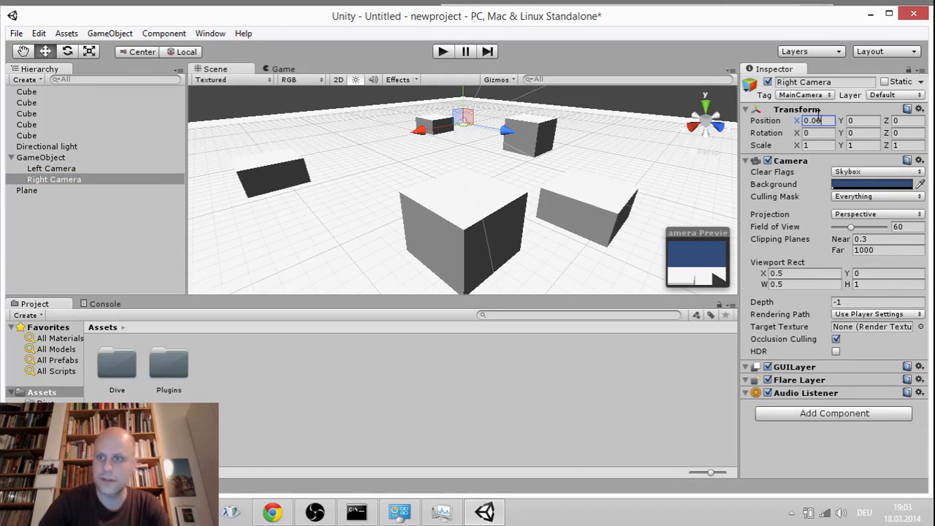
text(5)
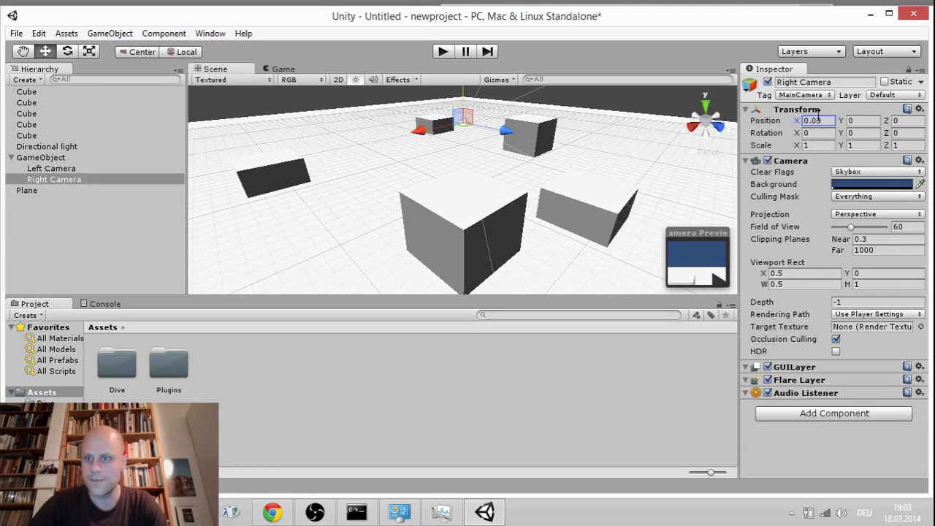
click(52, 174)
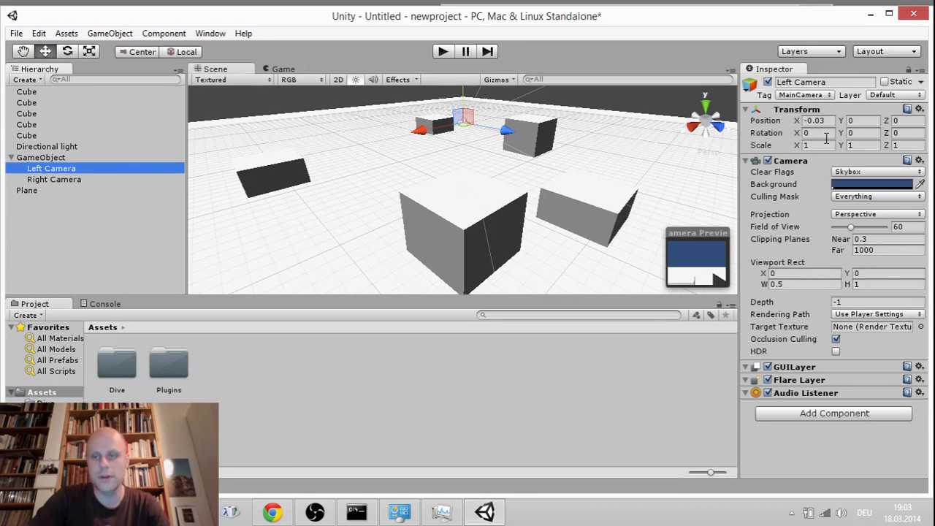
click(45, 180)
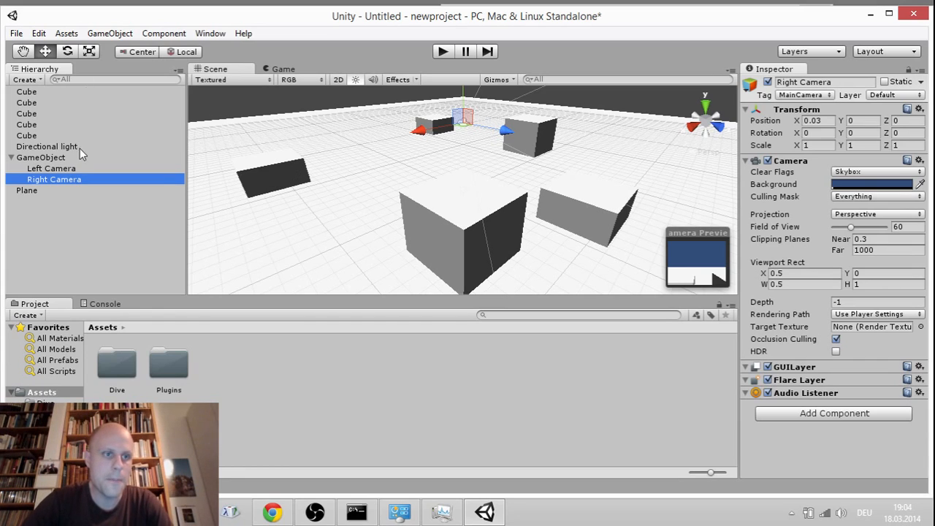
Step: Attach the OpenDiveSensor script from the Dive assets folder to the cameras' parent GameObject
click(62, 159)
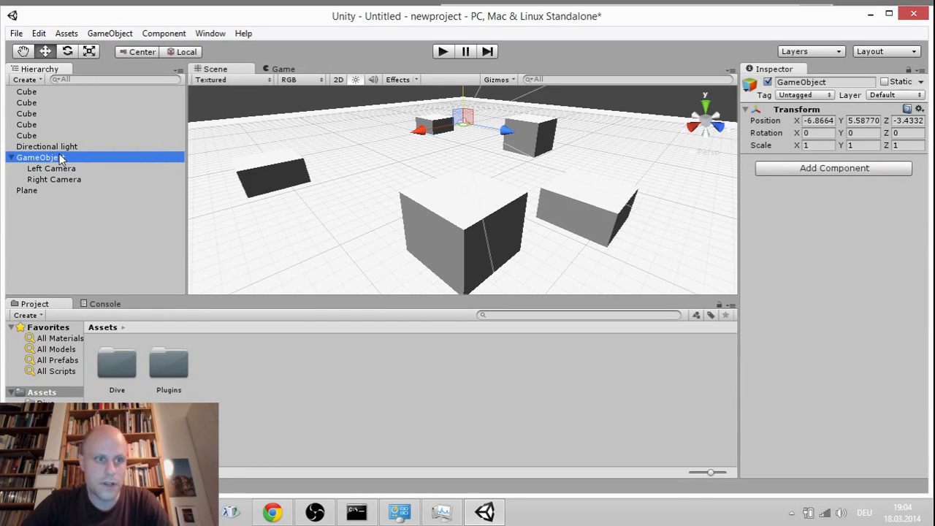
double_click(117, 363)
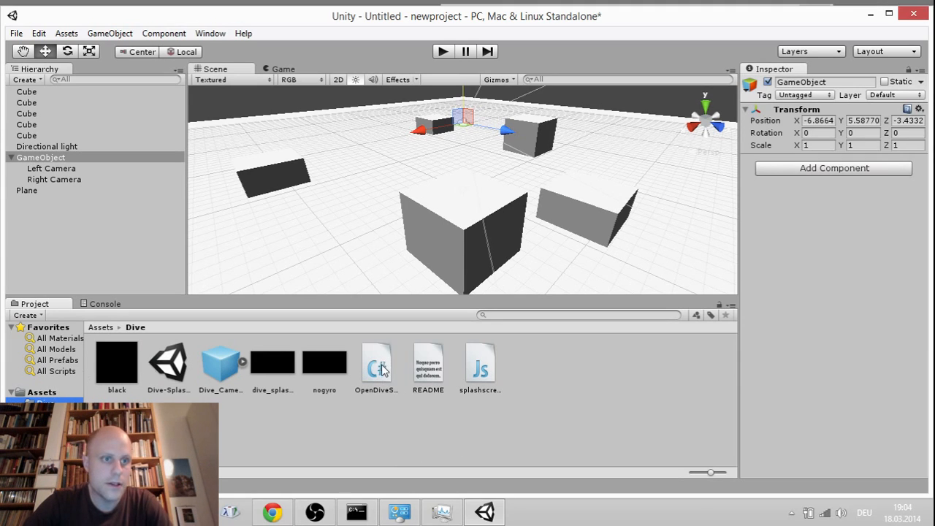
drag(377, 368, 46, 159)
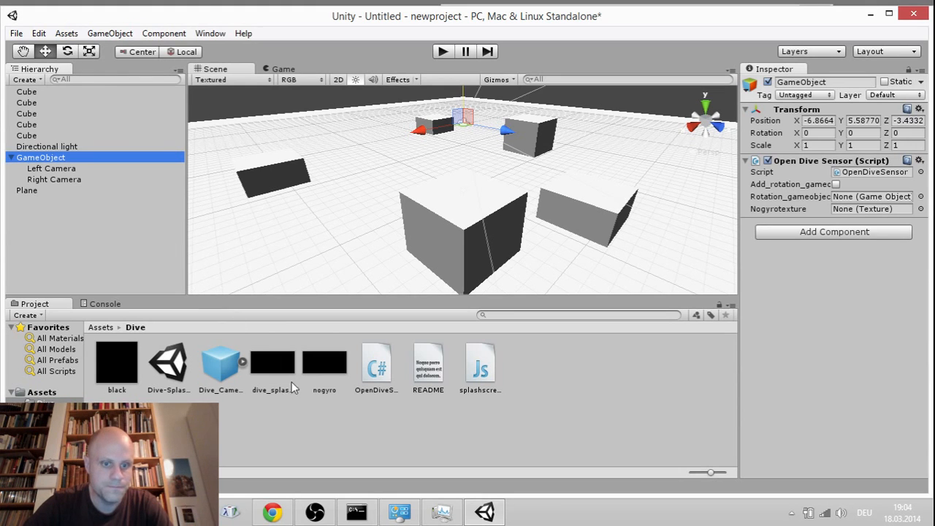
Step: Save the scene as scene1 in the project's Assets folder
click(16, 33)
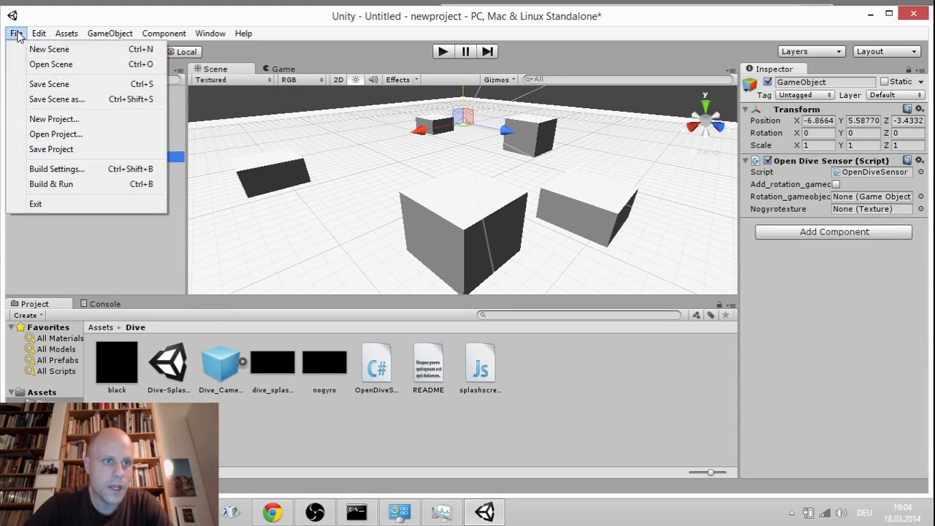
click(45, 92)
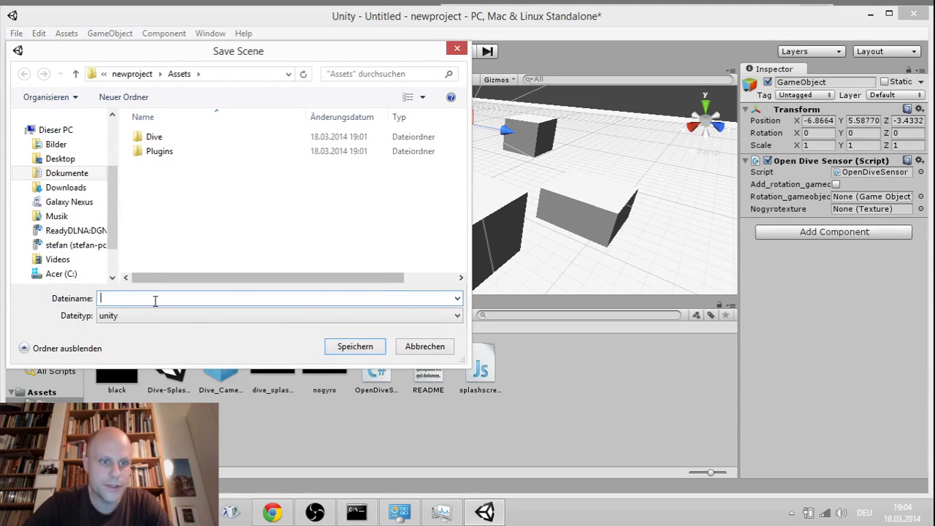
text(scene)
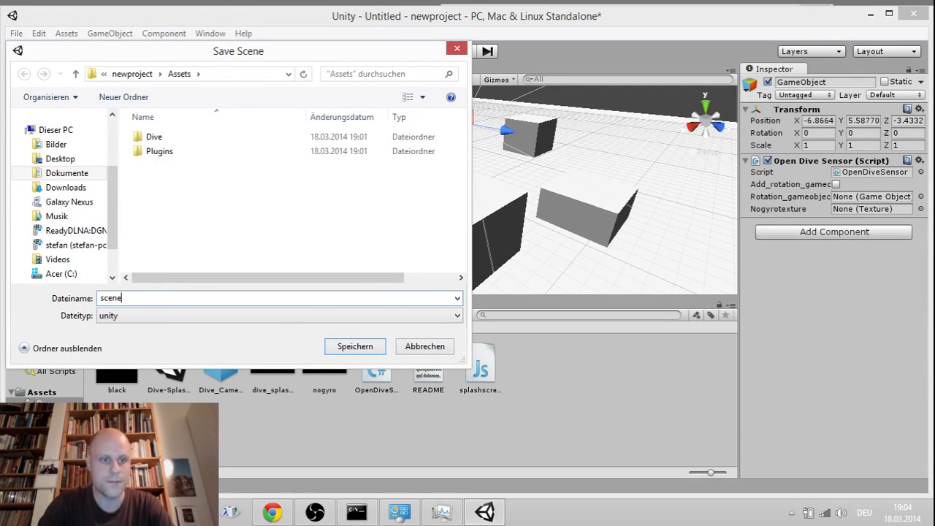
text(1)
key(Return)
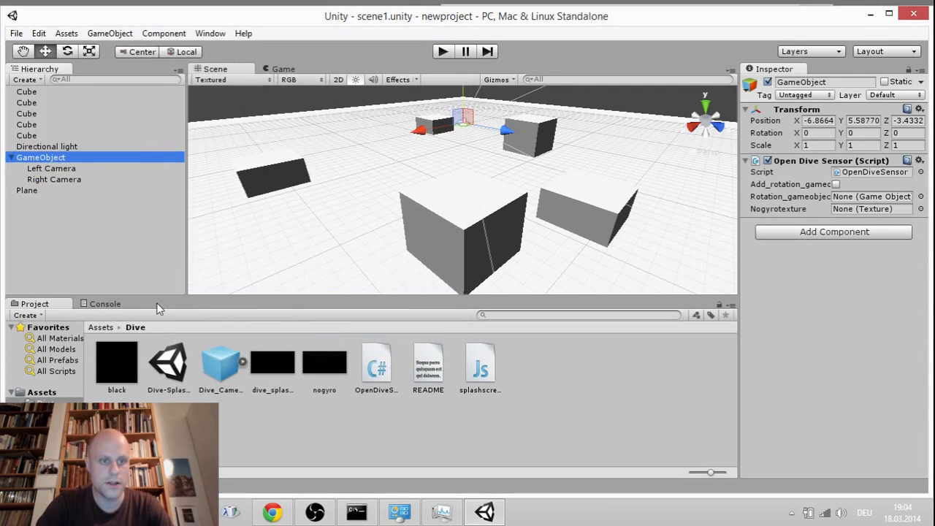
Step: Add the current scene to the build, choose Android as the platform and open its player settings
click(16, 34)
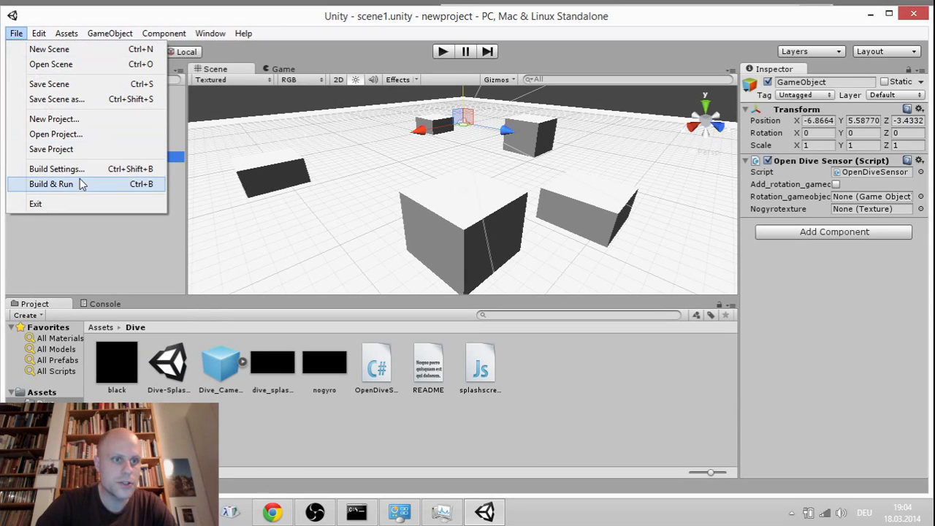
click(79, 169)
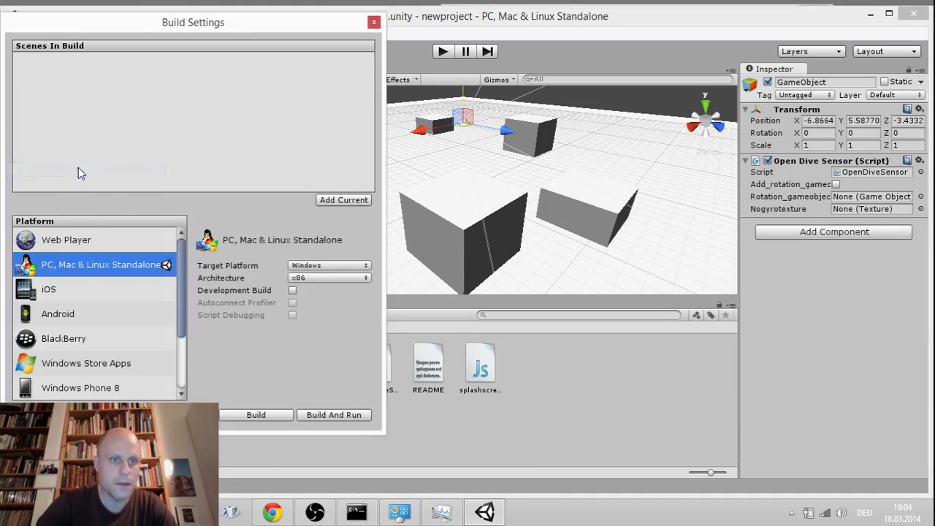
click(325, 200)
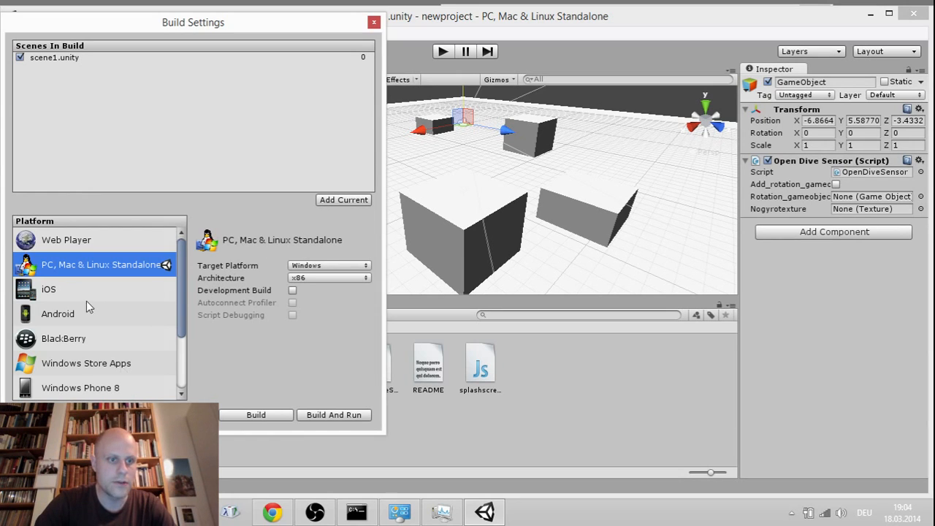
click(66, 313)
click(131, 414)
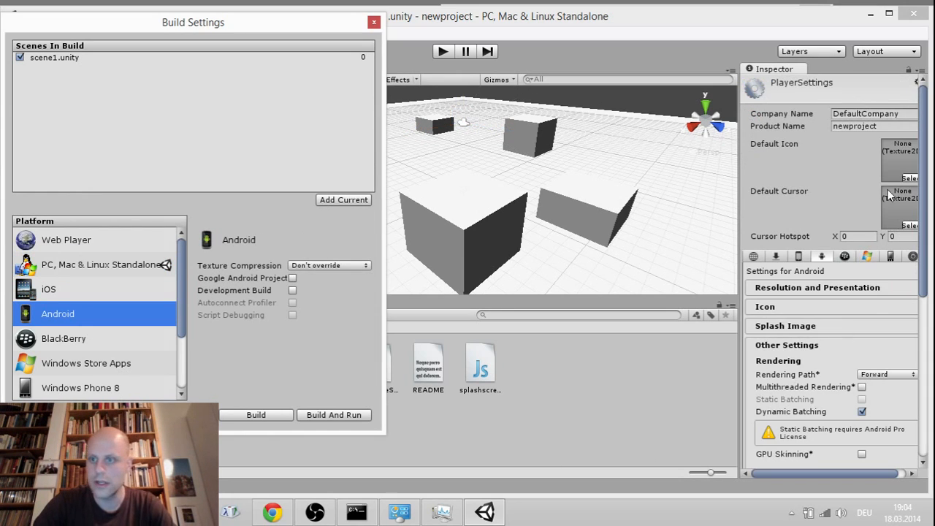
Step: Set the company name to newcompany and the product name to newgame in the player settings
click(900, 114)
double_click(903, 117)
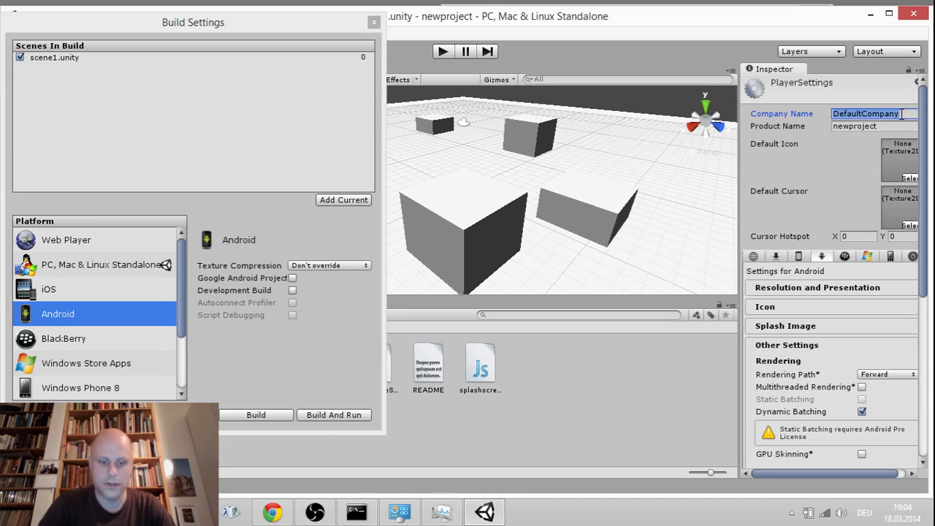
text(newcompa)
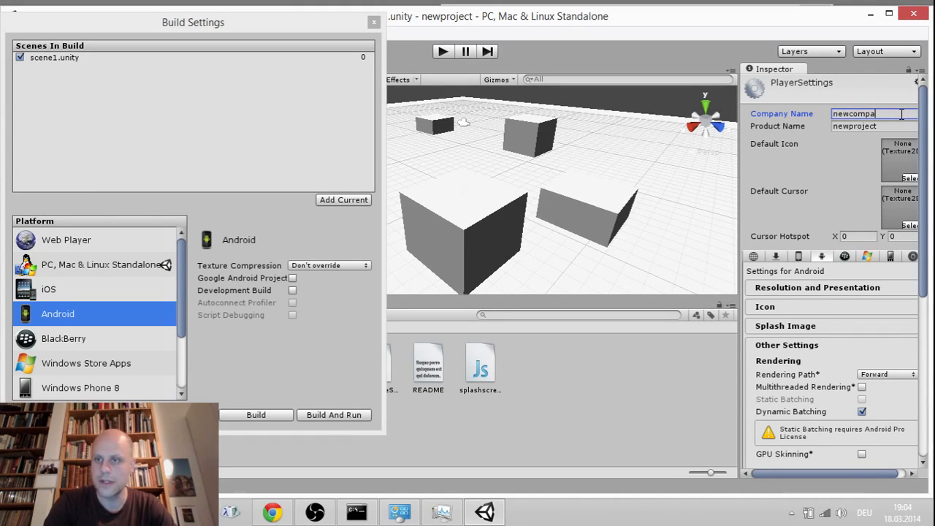
text(ny)
key(Tab)
text(n)
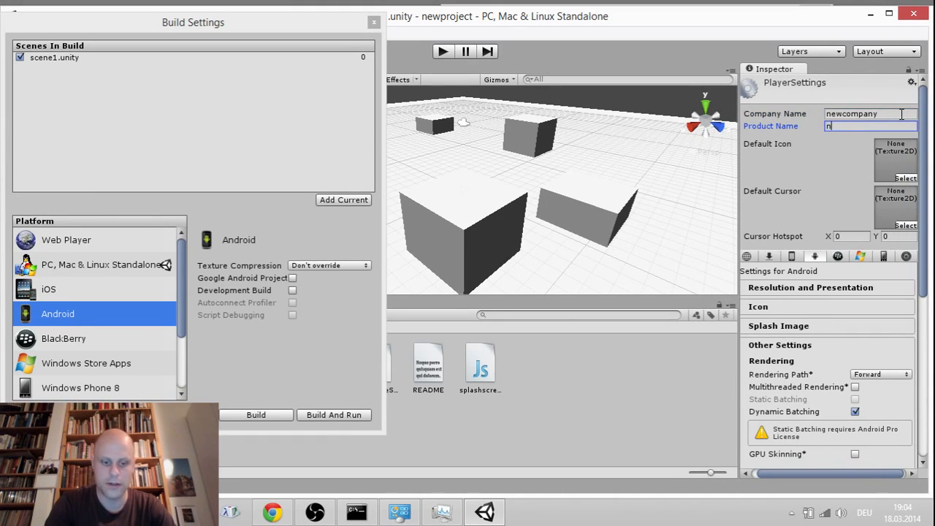
text(ewgame)
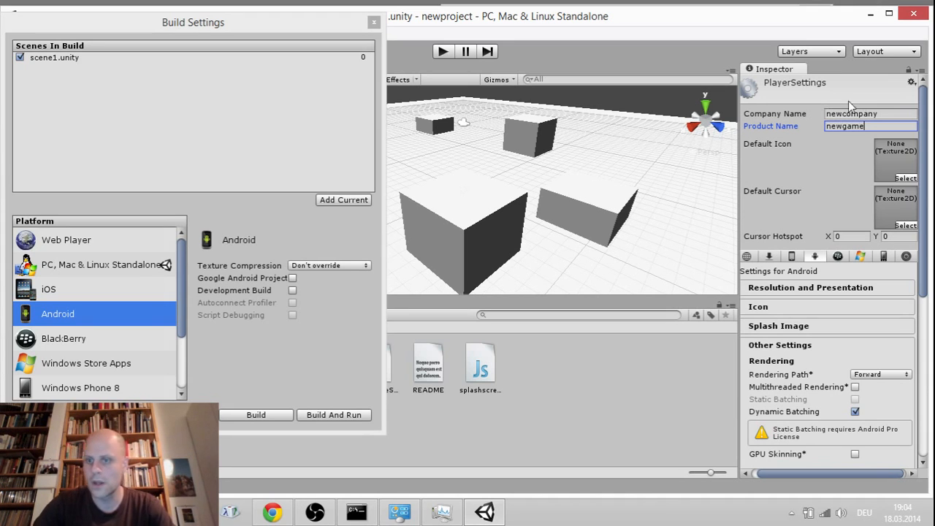
Step: Set the default orientation for Android to Landscape Left
click(808, 287)
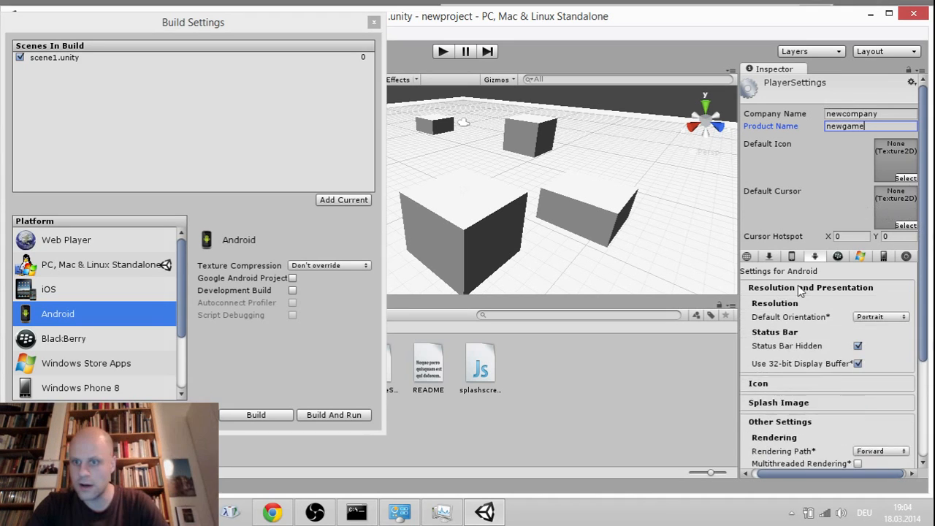
click(874, 317)
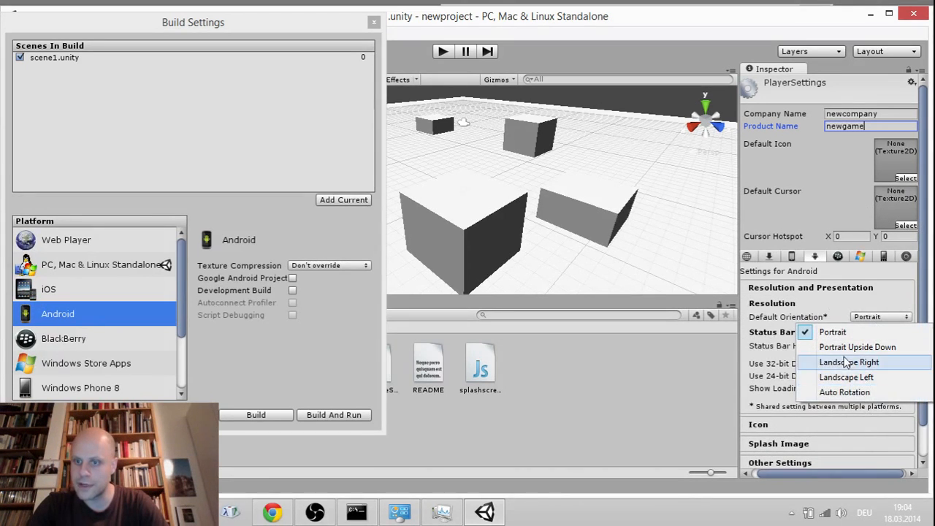
click(849, 377)
Step: Set the Android bundle identifier to com.newcompany.newgame
scroll(863, 407, down, 2)
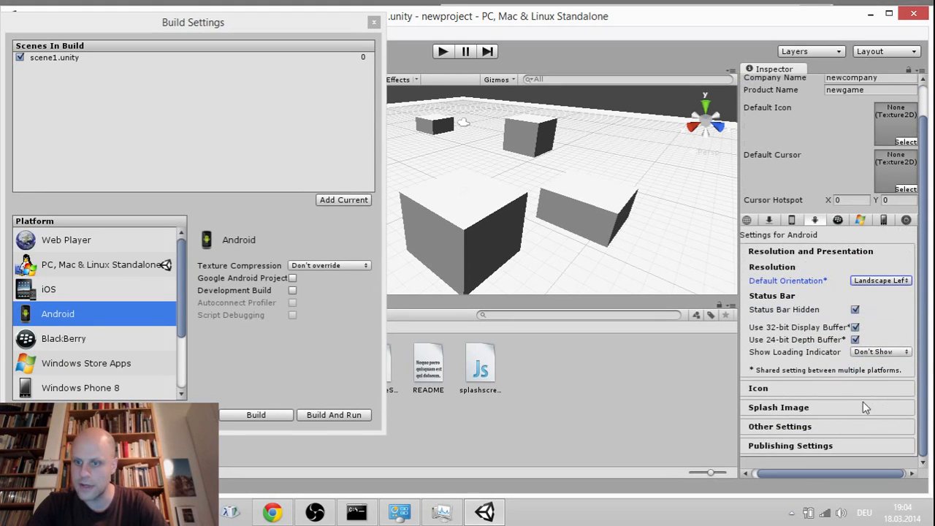
click(808, 429)
scroll(879, 365, down, 5)
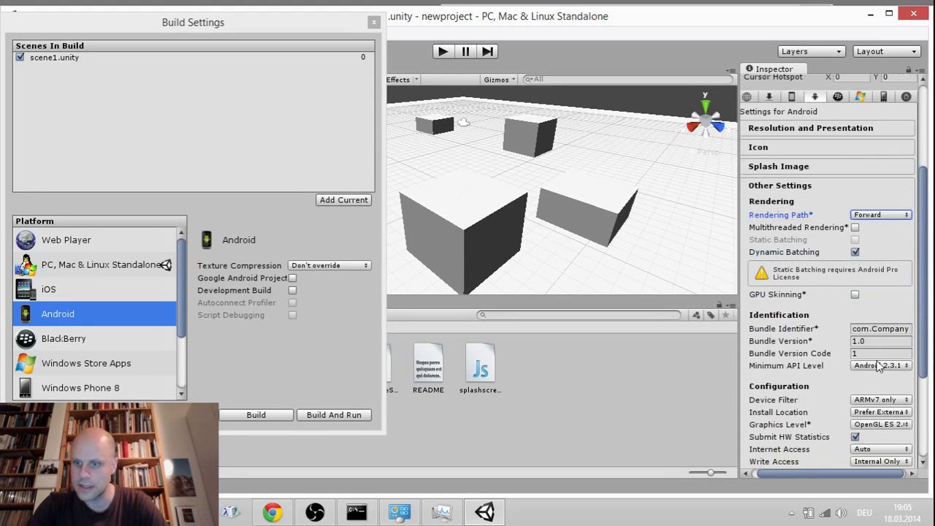
click(877, 331)
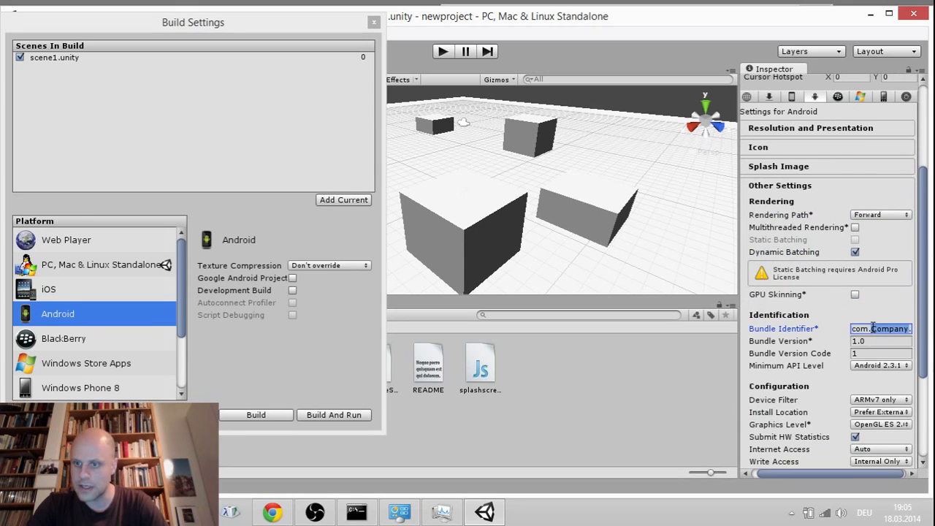
text(newcompan)
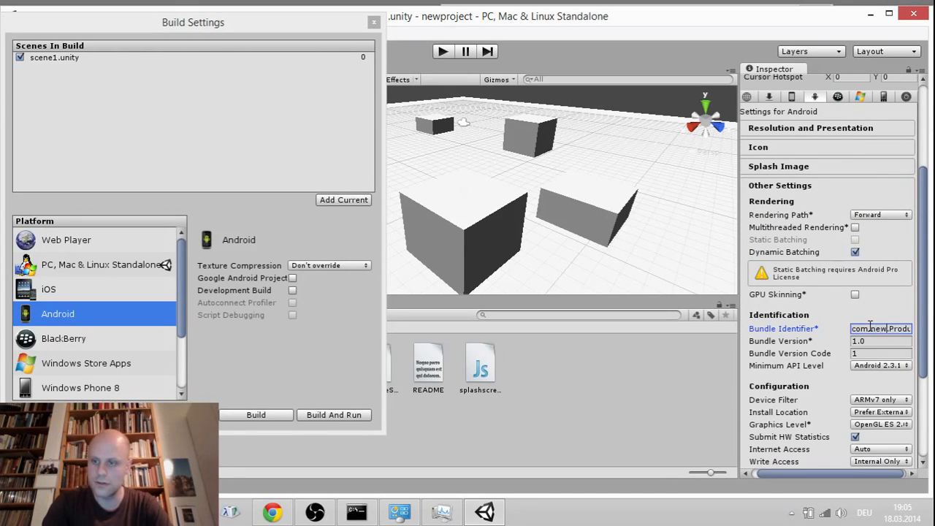
text(y.)
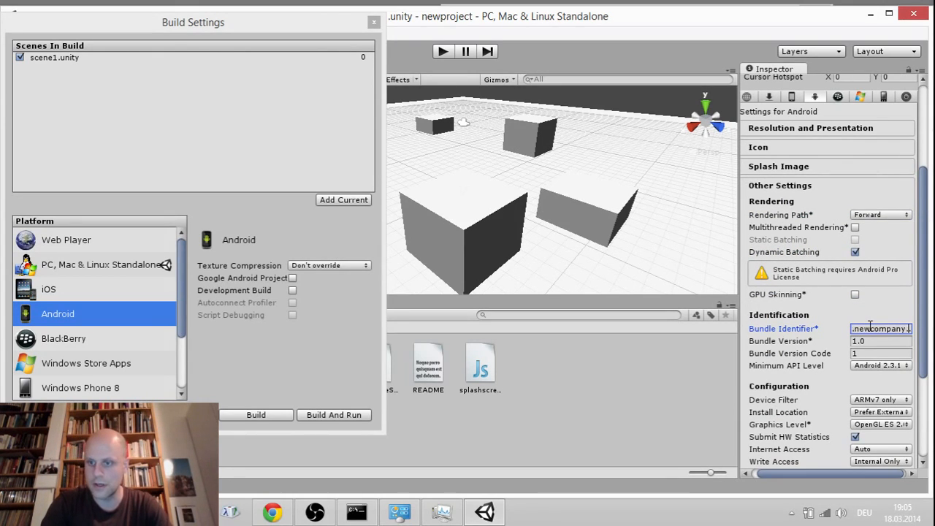
text(newgame)
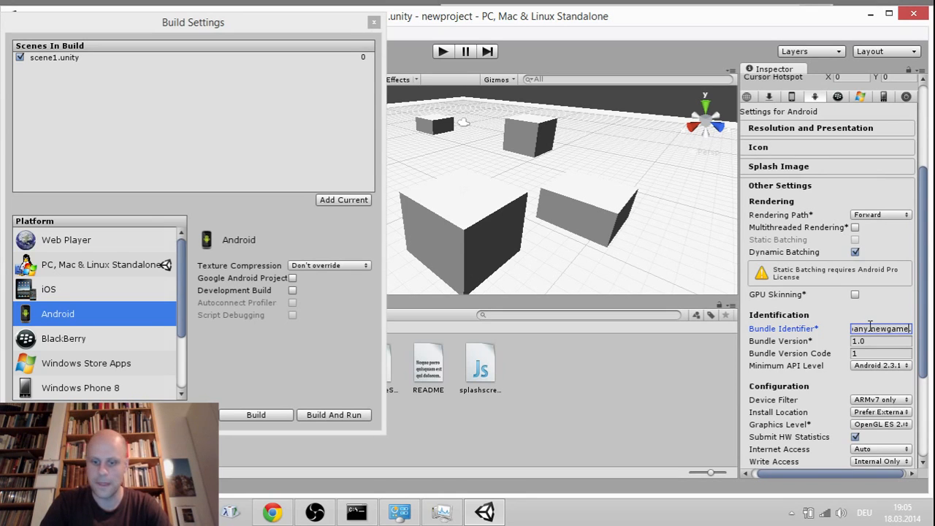
text(.ProductName)
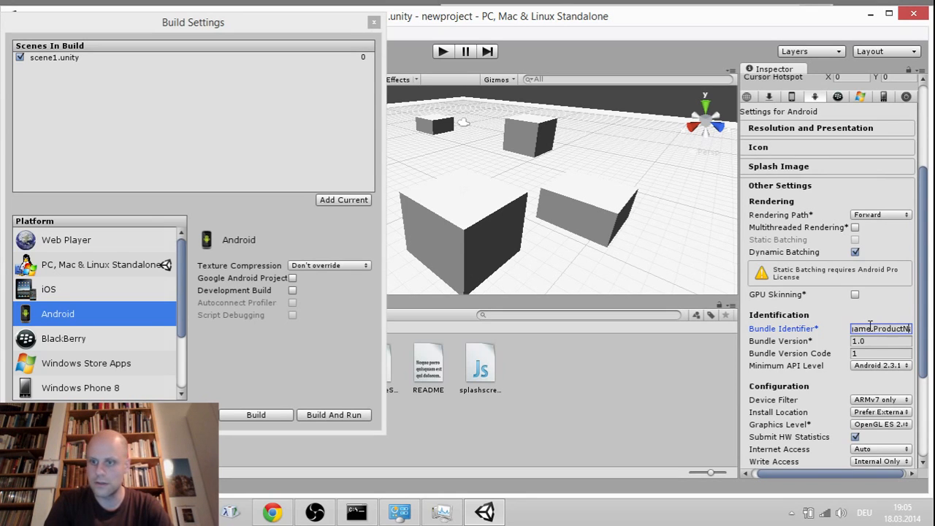
key(BackSpace)
key(BackSpace)
key(BackSpace)
key(BackSpace)
key(BackSpace)
key(BackSpace)
key(BackSpace)
key(BackSpace)
key(BackSpace)
key(BackSpace)
key(BackSpace)
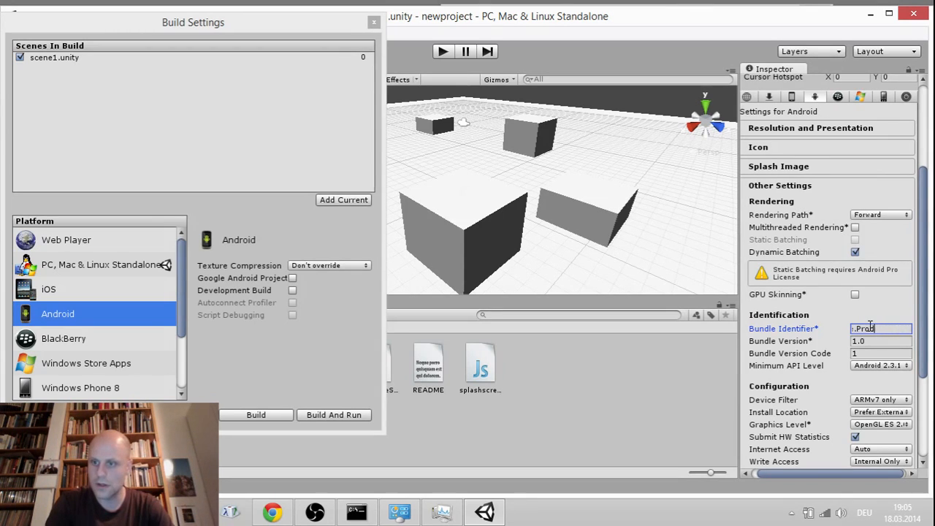
key(Tab)
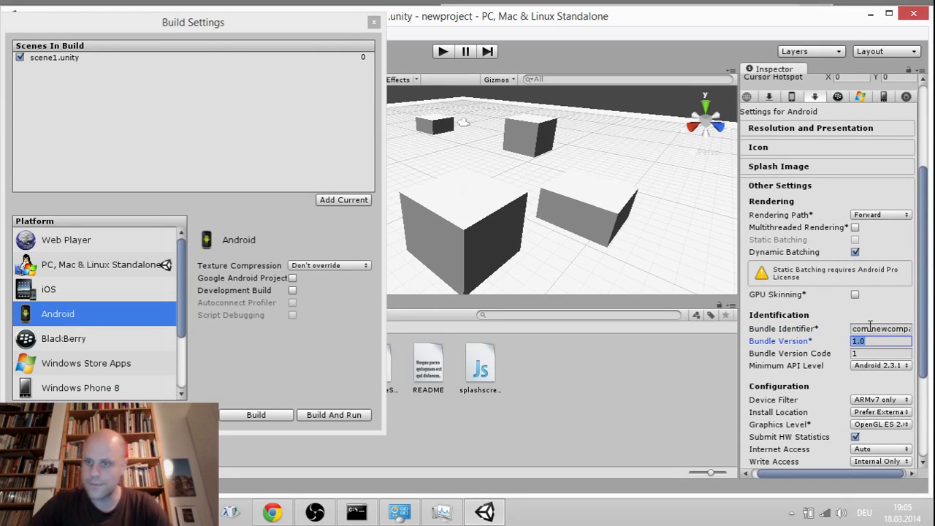
scroll(818, 341, down, 5)
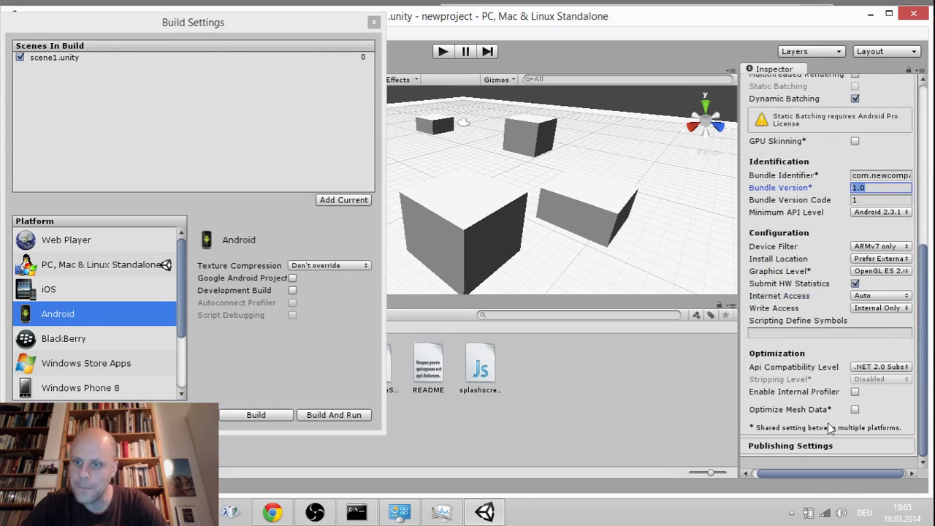
Step: Expand the Android publishing settings, build and run the project as an apk named newgame, and close the build settings
click(789, 444)
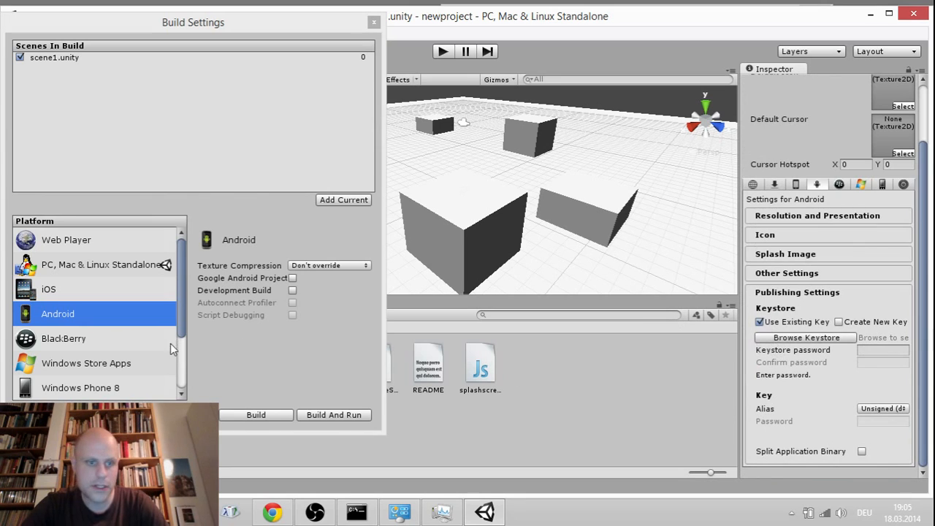
click(338, 414)
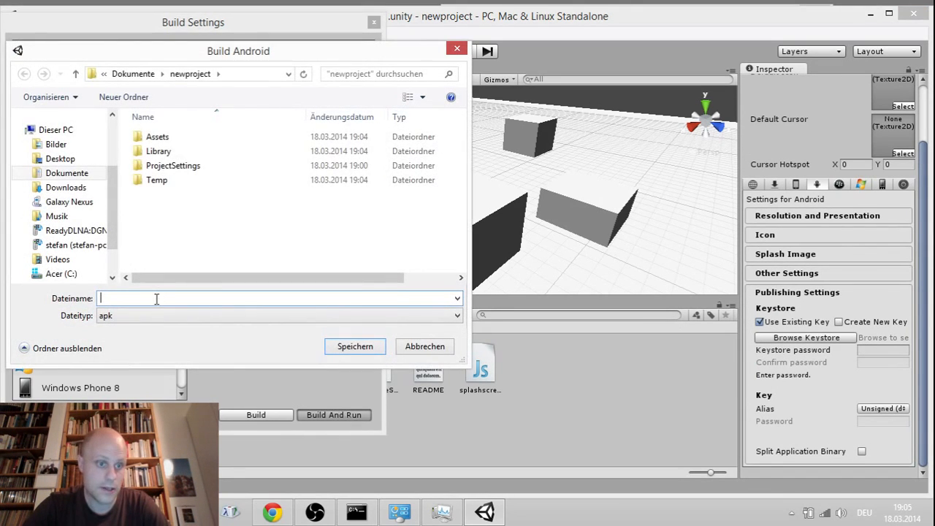
text(newgame)
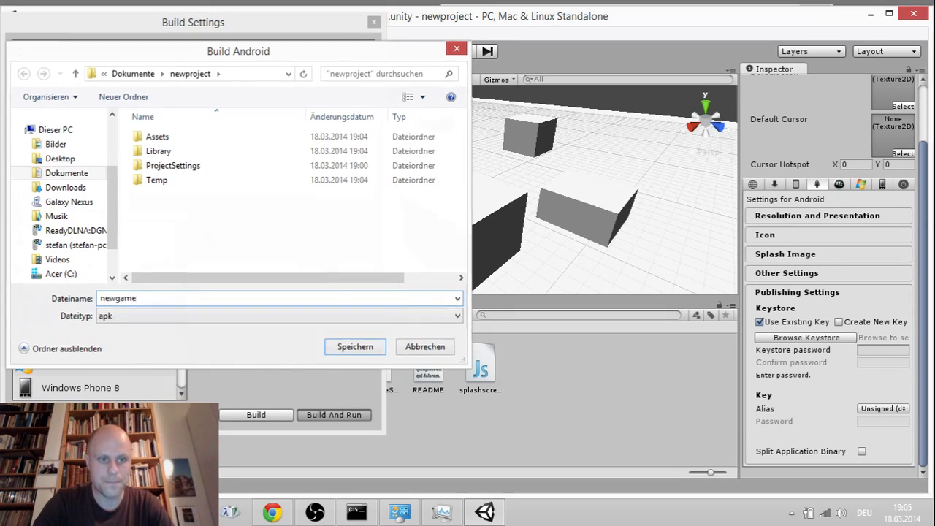
key(Return)
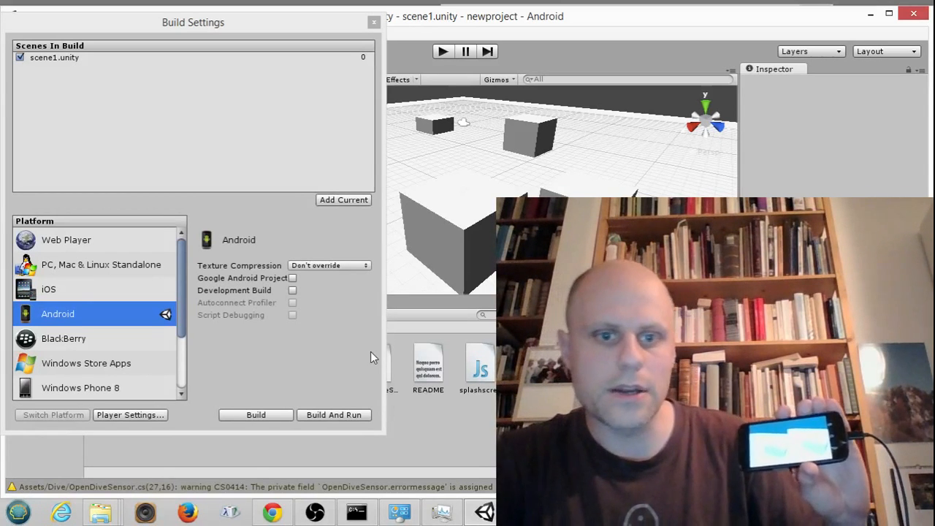
click(374, 23)
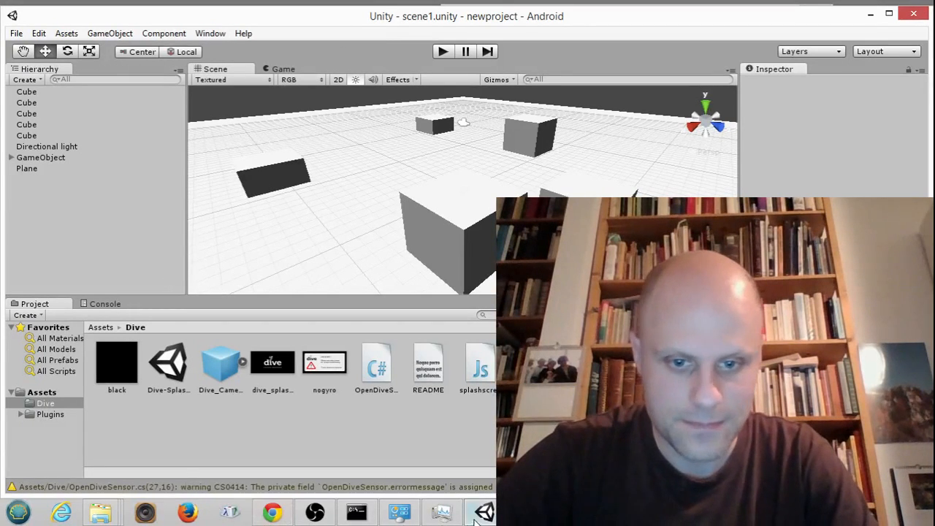
click(313, 512)
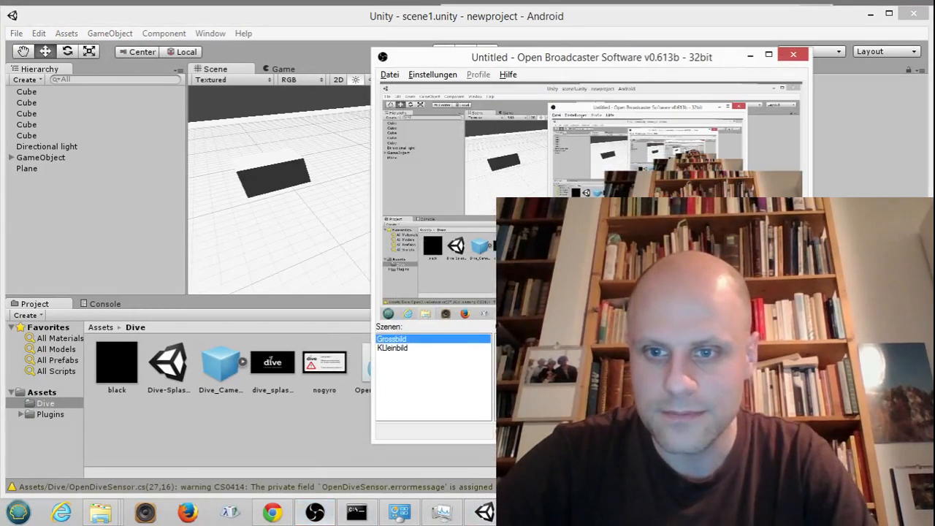